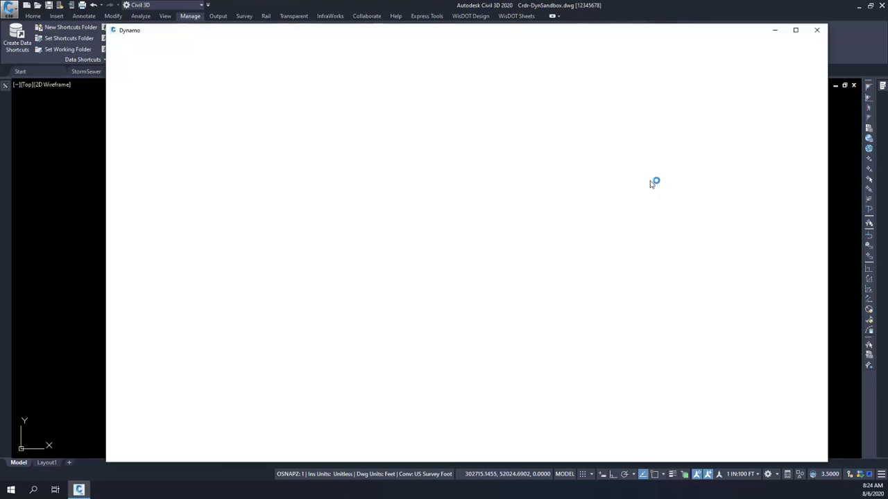
# - Create a new, empty Dynamo graph
pyautogui.click(349, 154)
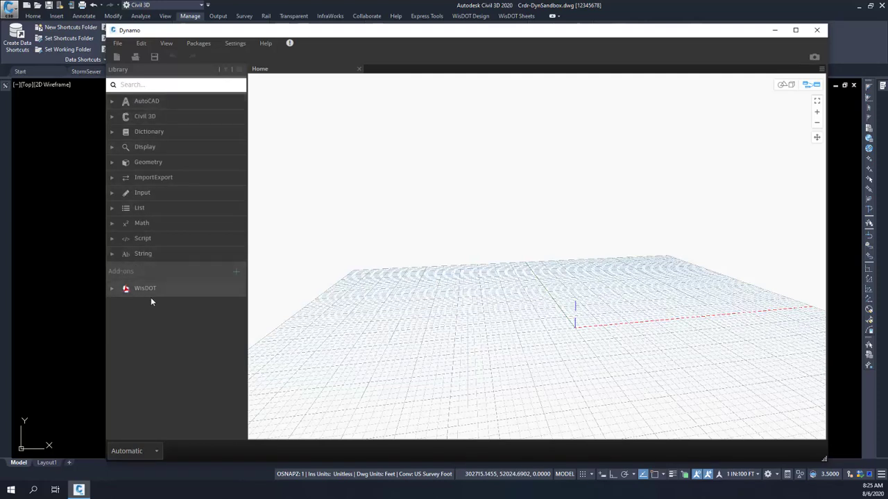
pyautogui.rightClick(389, 185)
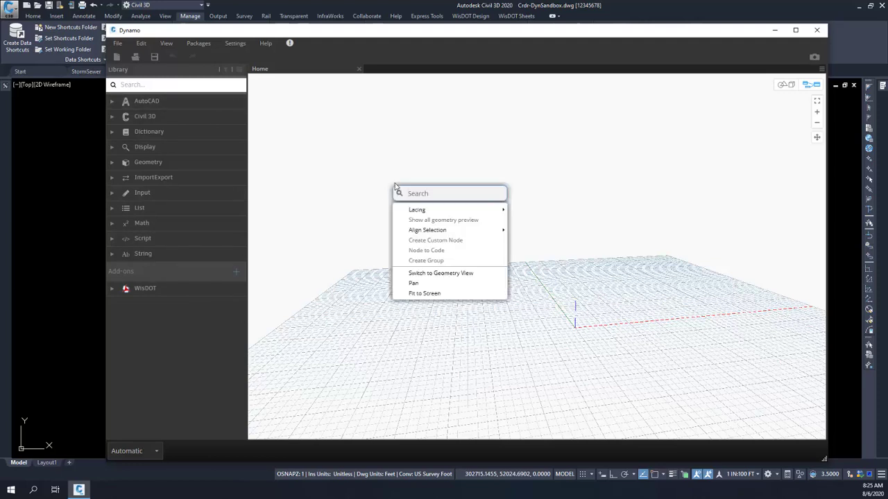
pyautogui.write('ds')
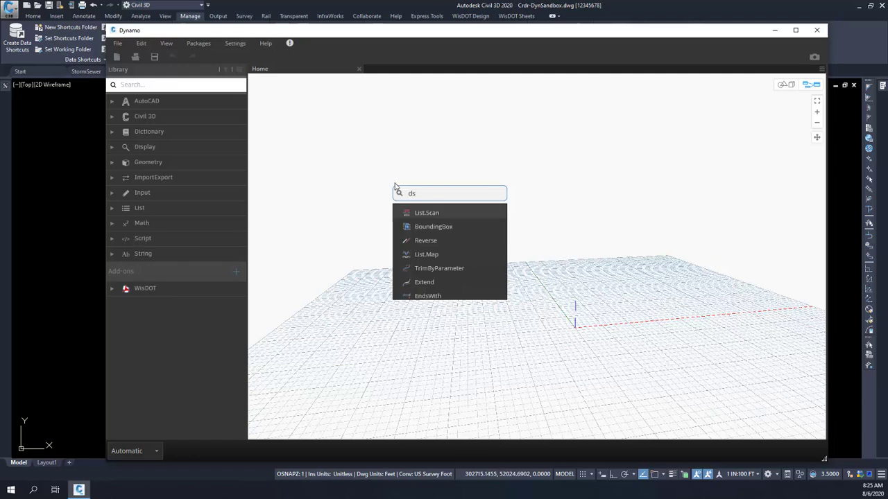
pyautogui.press('BackSpace')
pyautogui.press('BackSpace')
pyautogui.click(349, 243)
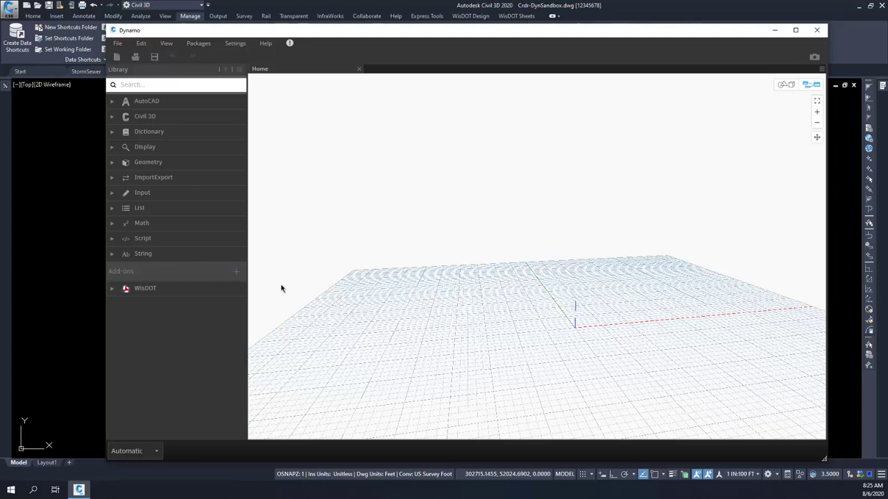
# - Try out the GetUnitsAndZone node from the WisDOT AutoCAD Document nodes in the workspace and delete it again
pyautogui.click(113, 290)
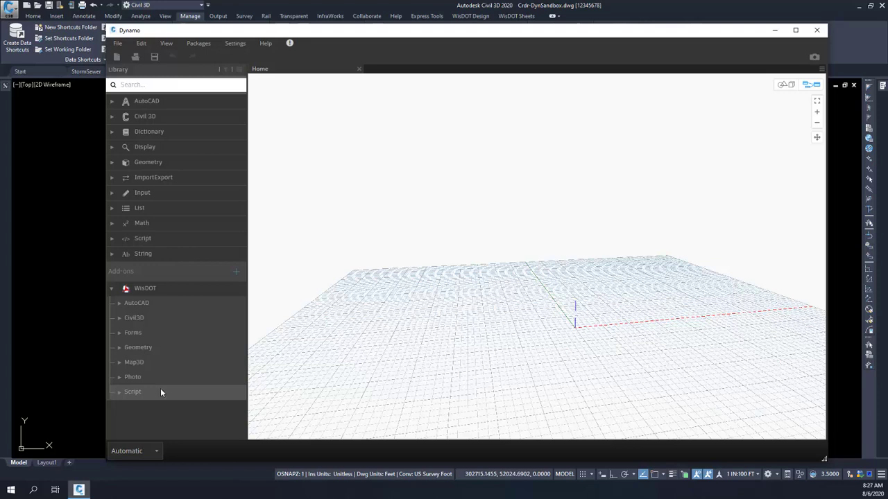
pyautogui.click(119, 303)
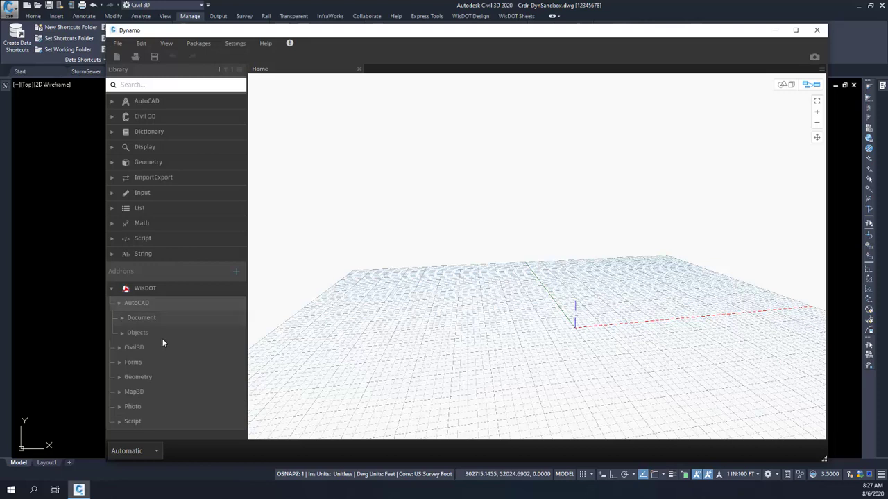
pyautogui.click(122, 317)
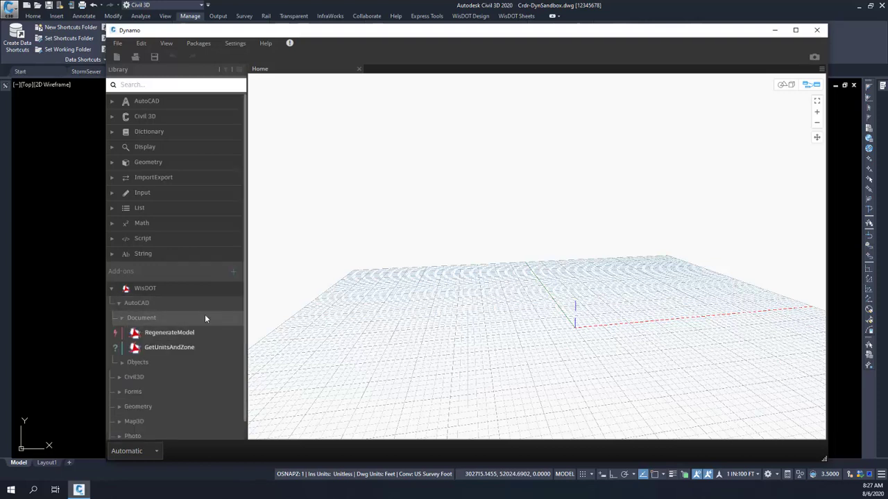
pyautogui.click(181, 348)
pyautogui.moveTo(575, 242); pyautogui.dragTo(457, 226)
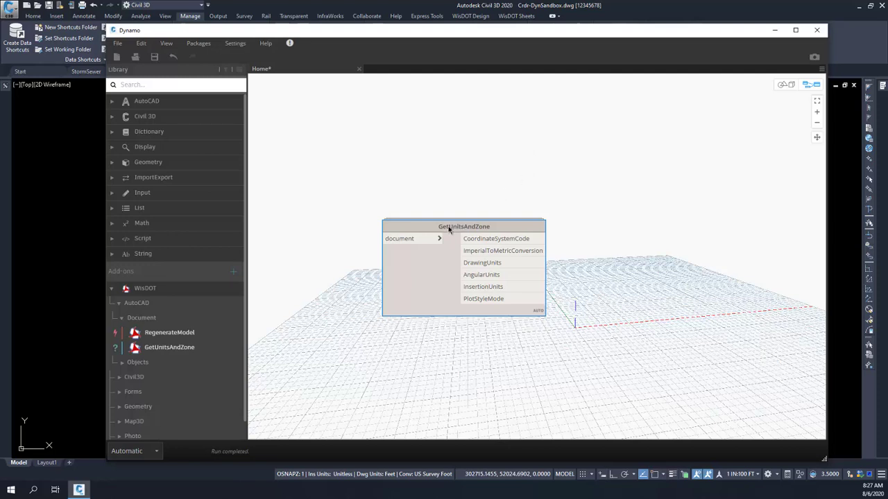
pyautogui.press('Delete')
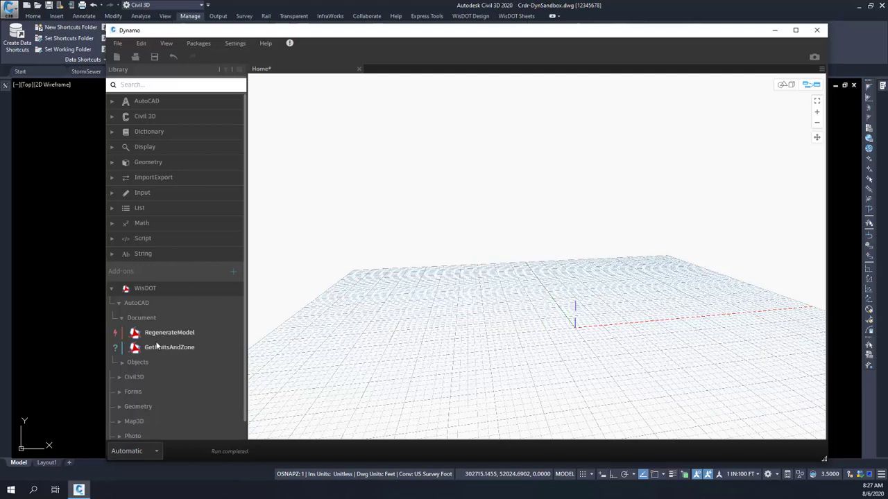
# - Add the SelectMultipeObjects node from the WisDOT AutoCAD Objects nodes and position it in the workspace
pyautogui.click(122, 319)
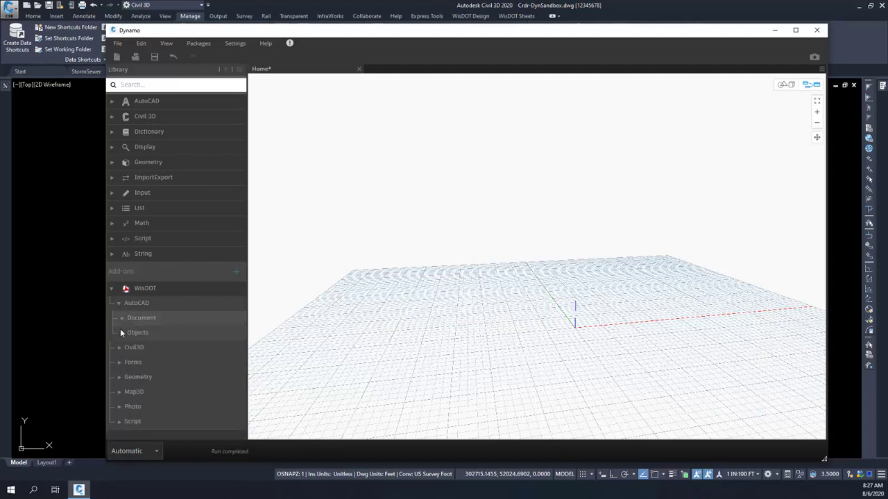
pyautogui.click(123, 334)
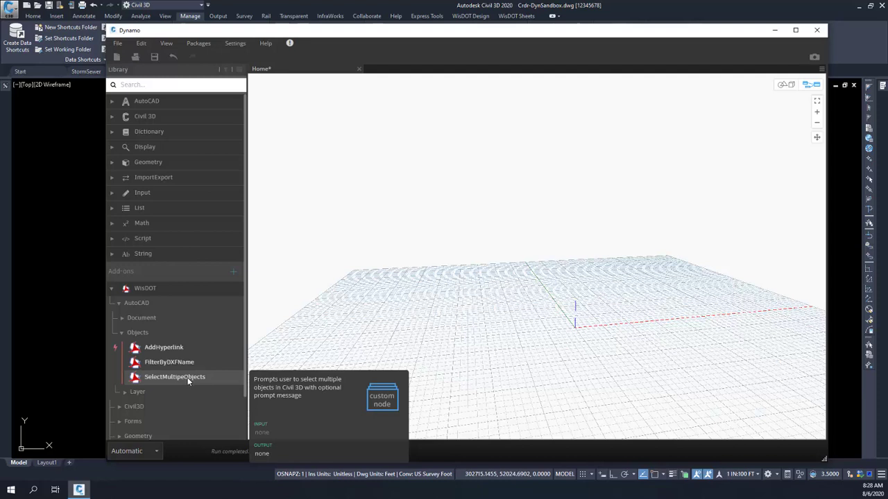
pyautogui.click(185, 378)
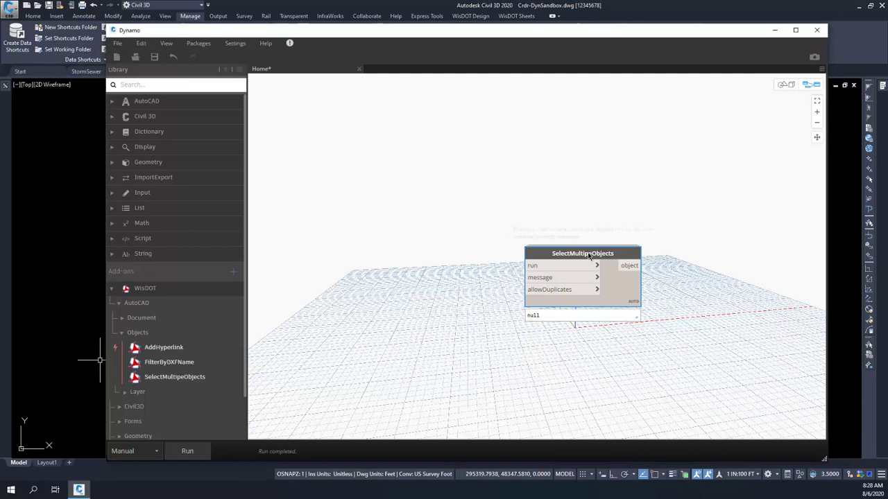
pyautogui.moveTo(593, 254); pyautogui.dragTo(566, 250)
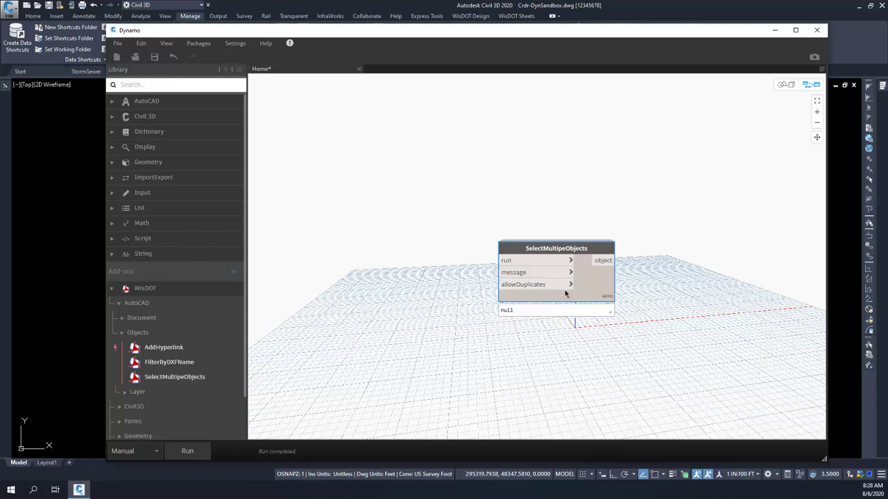
# - Add the FilterByDXFName node beside SelectMultipeObjects and connect the selection's object output to its object input
pyautogui.moveTo(164, 366)
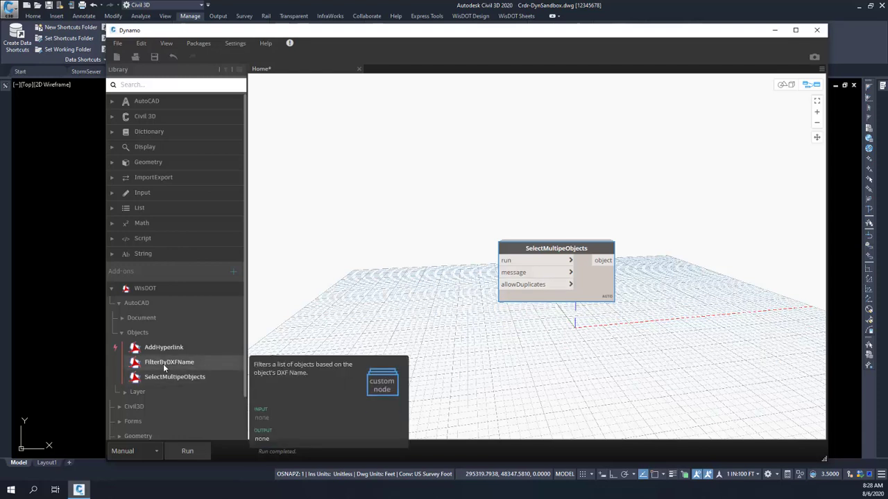
pyautogui.click(164, 364)
pyautogui.moveTo(620, 260); pyautogui.dragTo(701, 256)
pyautogui.moveTo(607, 260); pyautogui.dragTo(720, 254)
pyautogui.click(663, 274)
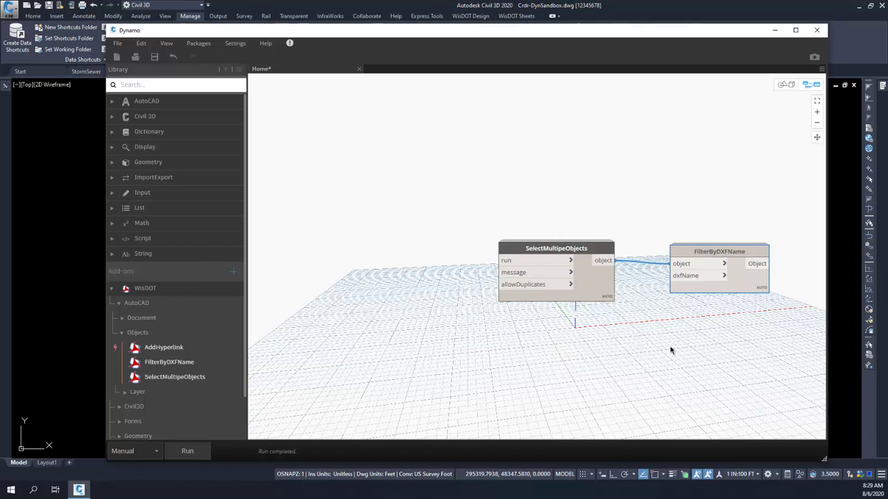
# - Delete the SelectMultipeObjects and FilterByDXFName nodes from the workspace
pyautogui.moveTo(717, 215); pyautogui.dragTo(561, 333)
pyautogui.press('Delete')
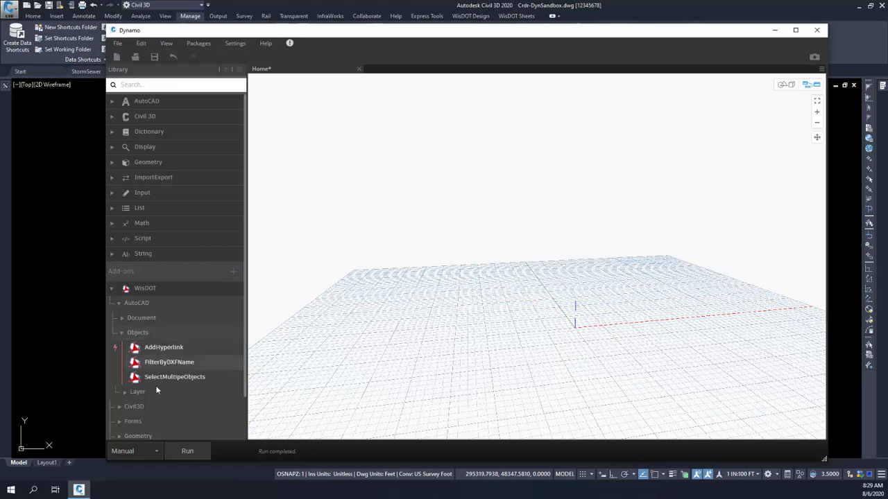
# - Look at the SetLayerColorIndex node among the WisDOT AutoCAD Layer nodes and collapse the AutoCAD category
pyautogui.click(125, 392)
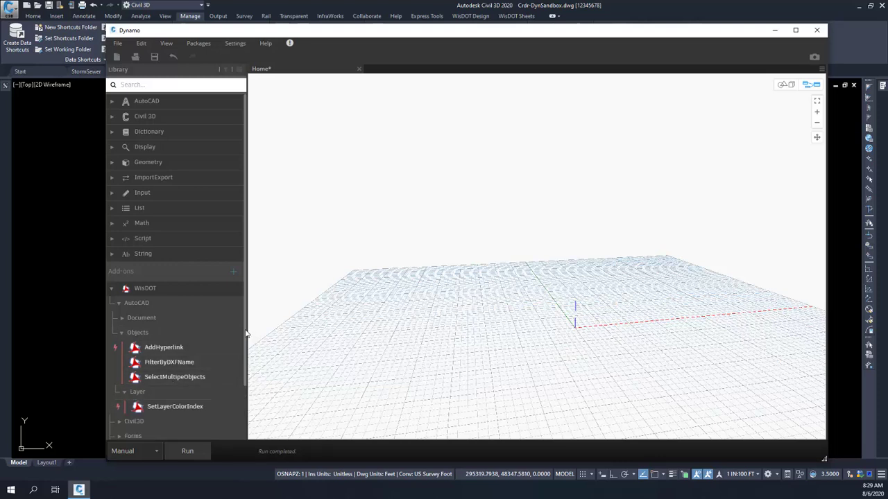
pyautogui.scroll(-2, 241, 345)
pyautogui.moveTo(161, 369)
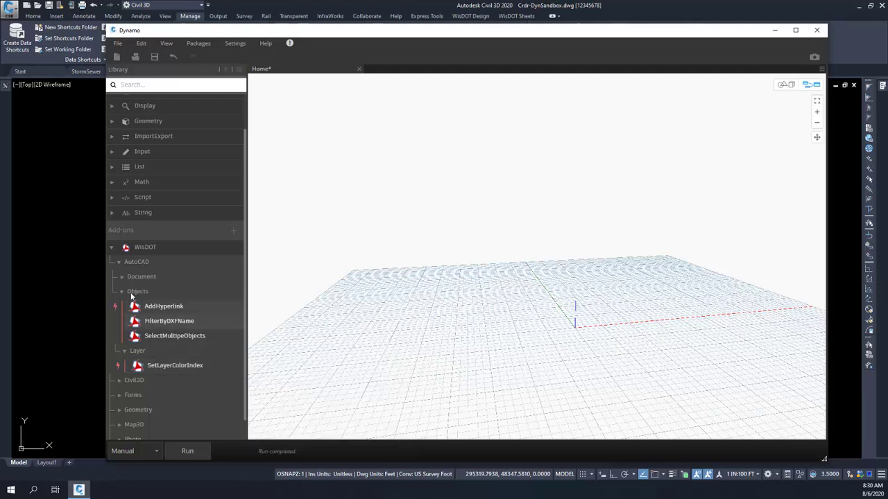
pyautogui.click(118, 261)
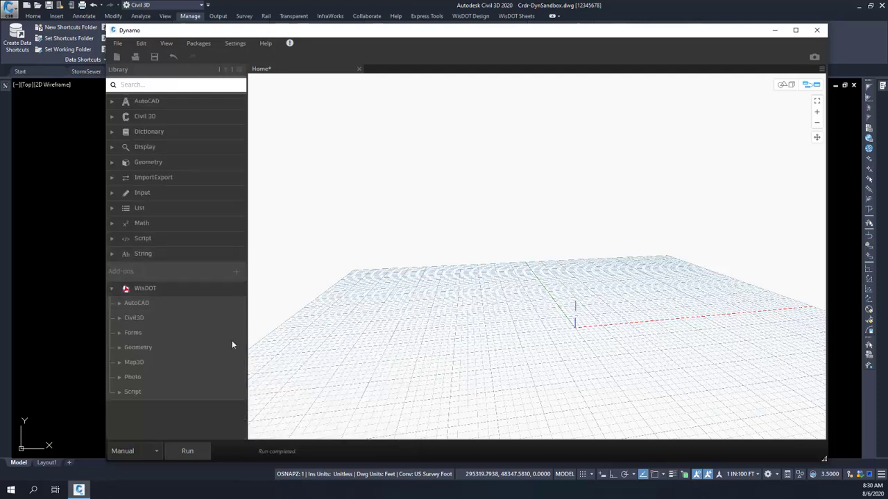
# - Review the WisDOT Civil3D Alignment nodes and place a CreateAlignment node in the workspace
pyautogui.click(119, 318)
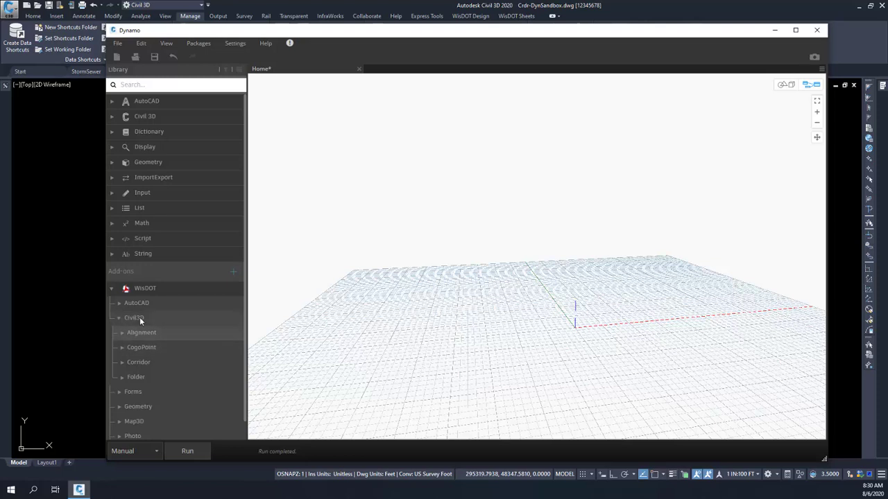
pyautogui.click(122, 332)
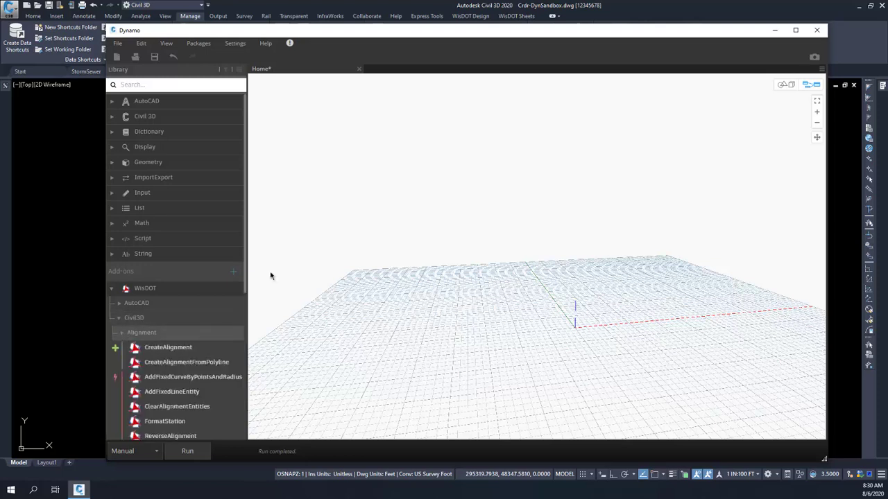
pyautogui.scroll(-4, 224, 267)
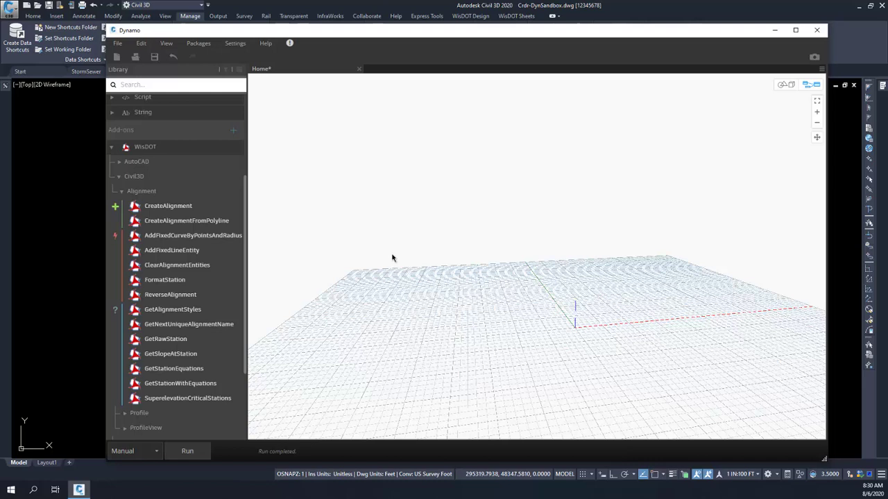
pyautogui.moveTo(202, 212)
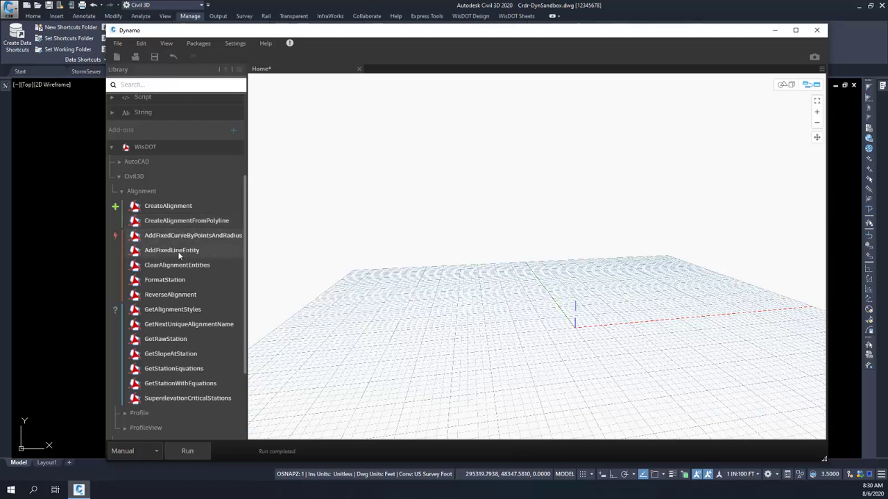
pyautogui.moveTo(185, 257)
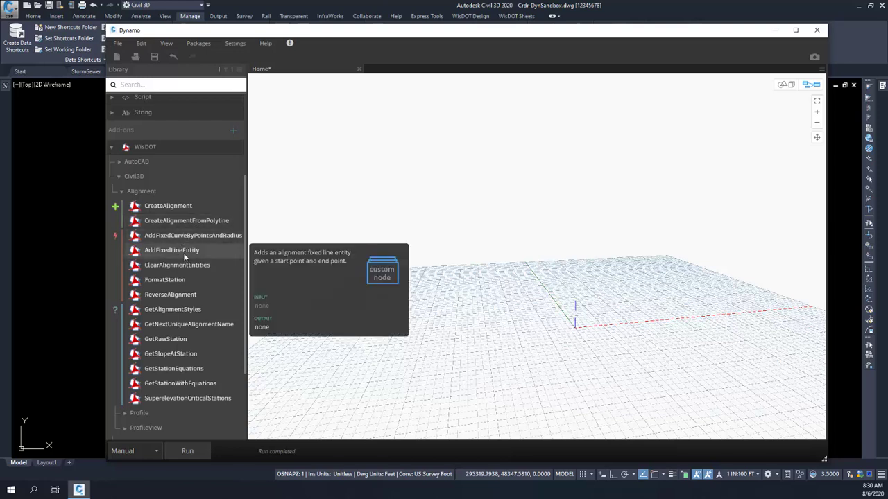
pyautogui.moveTo(161, 206)
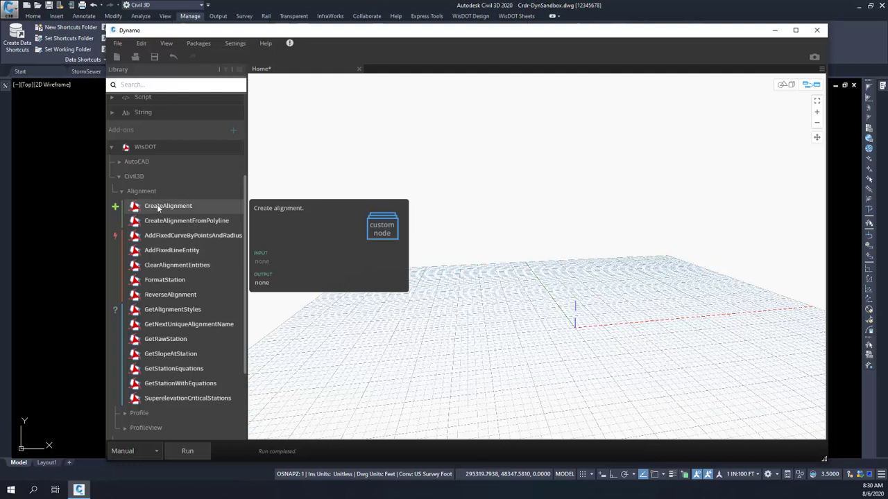
pyautogui.click(160, 206)
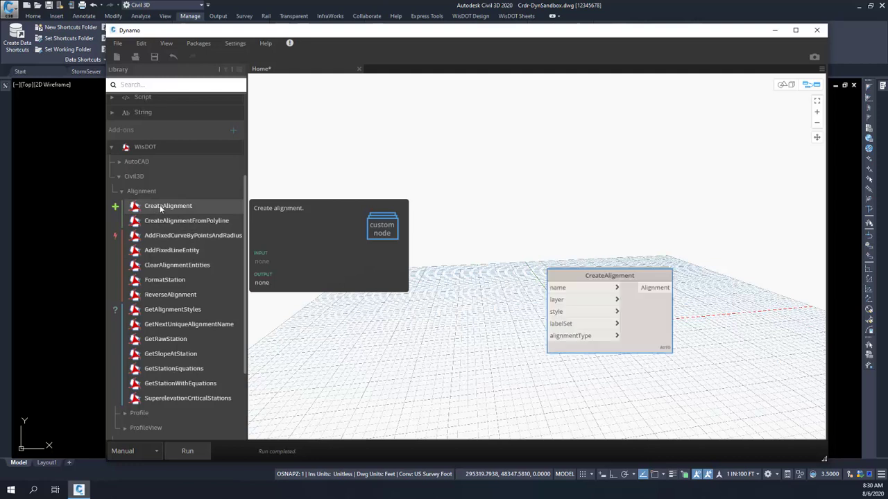
pyautogui.moveTo(667, 274); pyautogui.dragTo(422, 229)
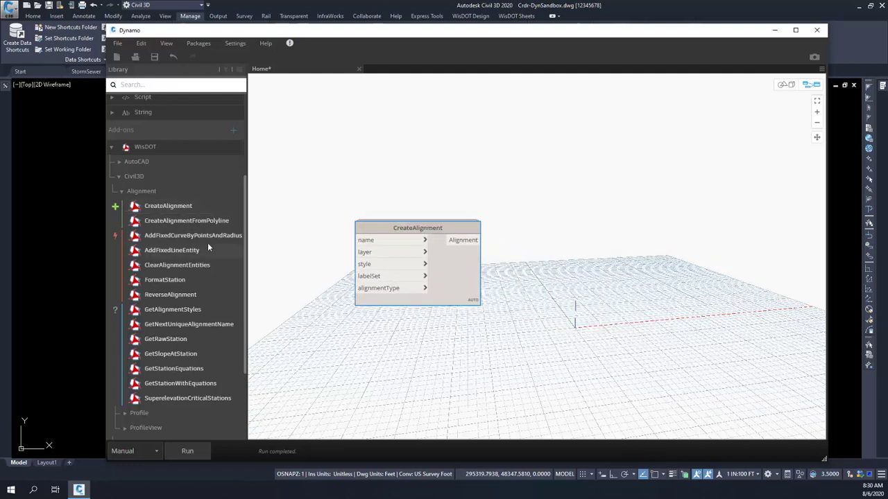
# - Add AddFixedLineEntity and AddFixedCurveByPointsAndRadius nodes, connecting the CreateAlignment output to each one's alignment input
pyautogui.click(167, 250)
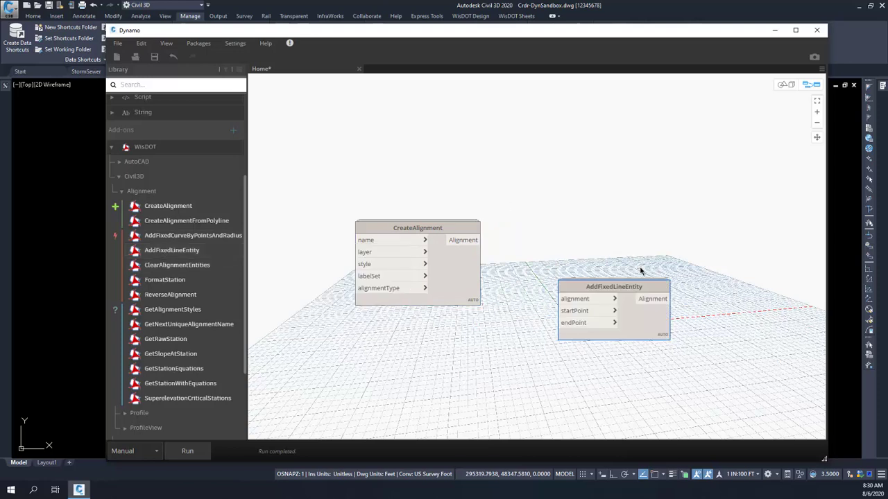
pyautogui.moveTo(480, 240); pyautogui.dragTo(574, 300)
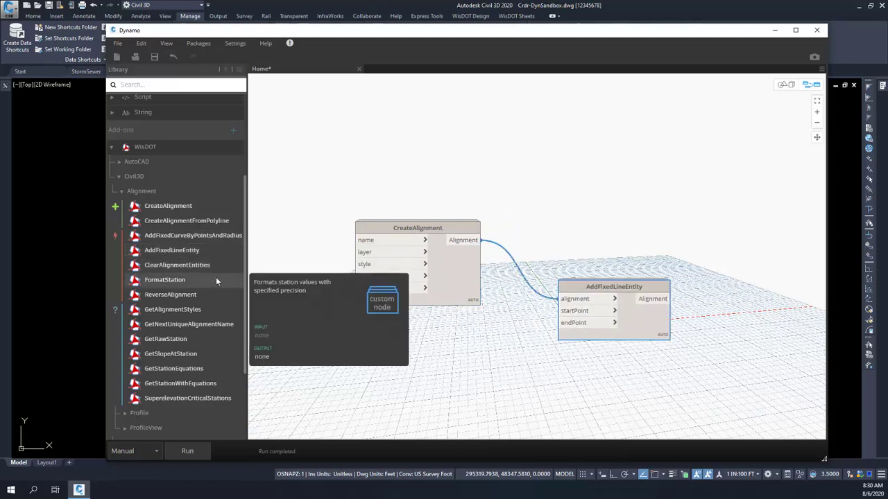
pyautogui.click(169, 235)
pyautogui.moveTo(584, 246); pyautogui.dragTo(752, 218)
pyautogui.moveTo(634, 236); pyautogui.dragTo(543, 235, button='middle')
pyautogui.moveTo(392, 241); pyautogui.dragTo(610, 229)
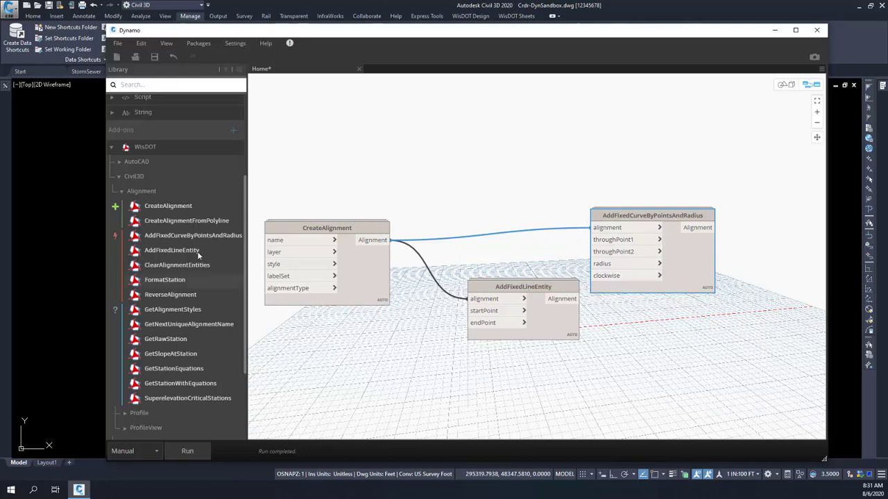
# - Add a ClearAlignmentEntities node above the curve node and connect the CreateAlignment output to its alignment input
pyautogui.click(177, 266)
pyautogui.moveTo(565, 253); pyautogui.dragTo(649, 132)
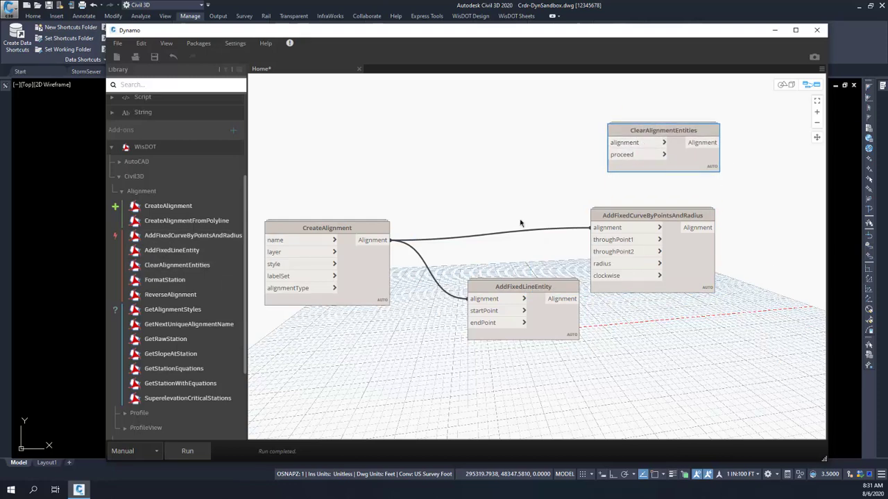
pyautogui.moveTo(390, 240)
pyautogui.mouseDown()
pyautogui.moveTo(507, 222)
pyautogui.moveTo(634, 143)
pyautogui.mouseUp()
pyautogui.moveTo(672, 136)
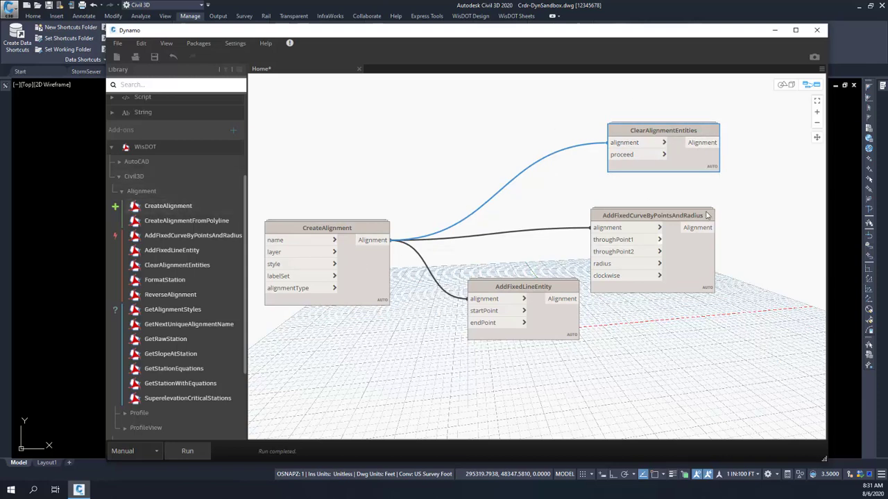
# - Delete all four alignment nodes and their connections from the workspace
pyautogui.moveTo(739, 112); pyautogui.dragTo(351, 362)
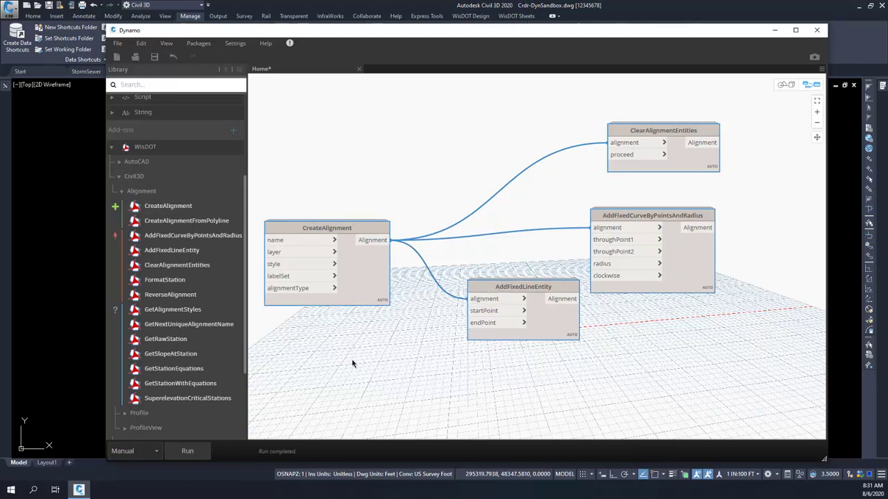
pyautogui.press('Delete')
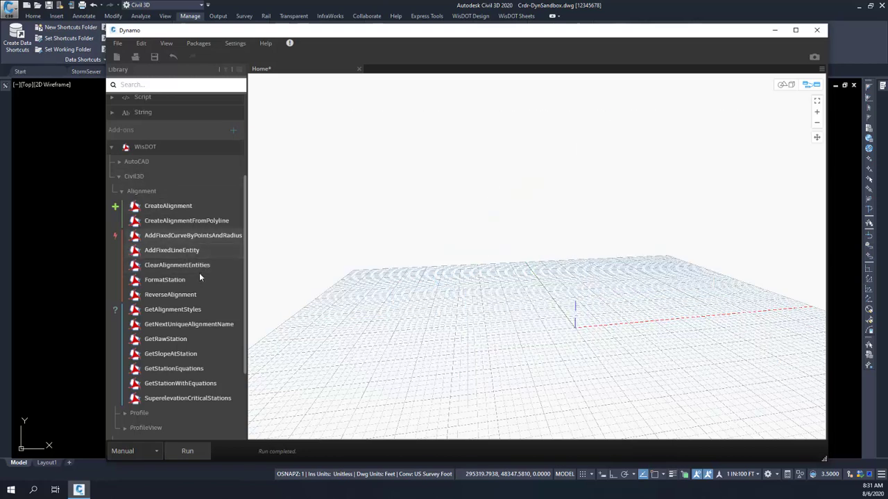
# - Place a FormatStation node and a code block containing 121345, connecting the code block's output to the station input
pyautogui.click(166, 279)
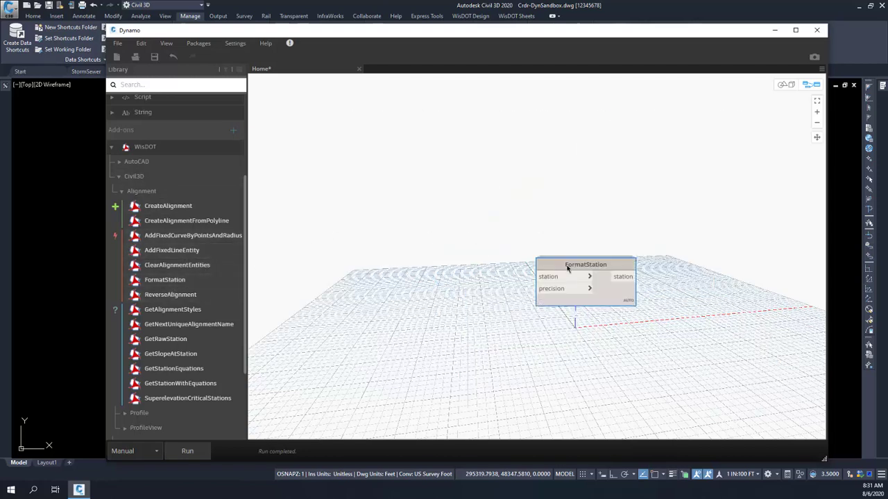
pyautogui.moveTo(569, 263); pyautogui.dragTo(588, 249)
pyautogui.doubleClick(422, 265)
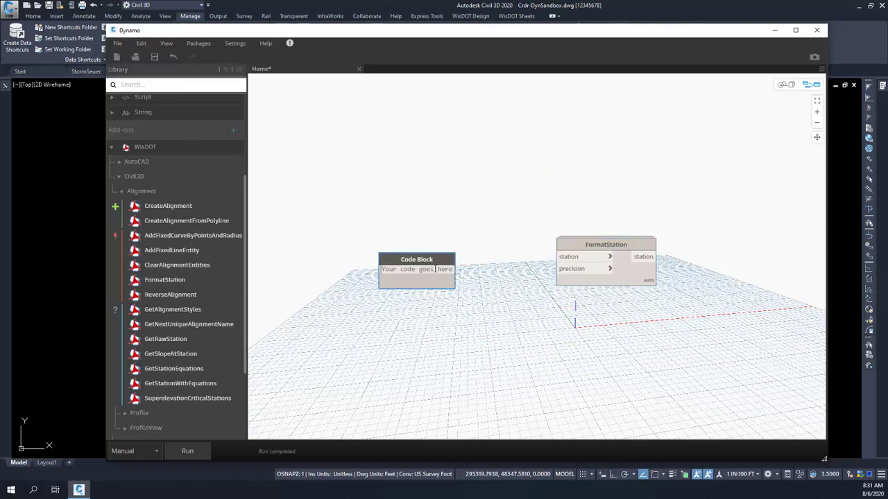
pyautogui.write('1213456')
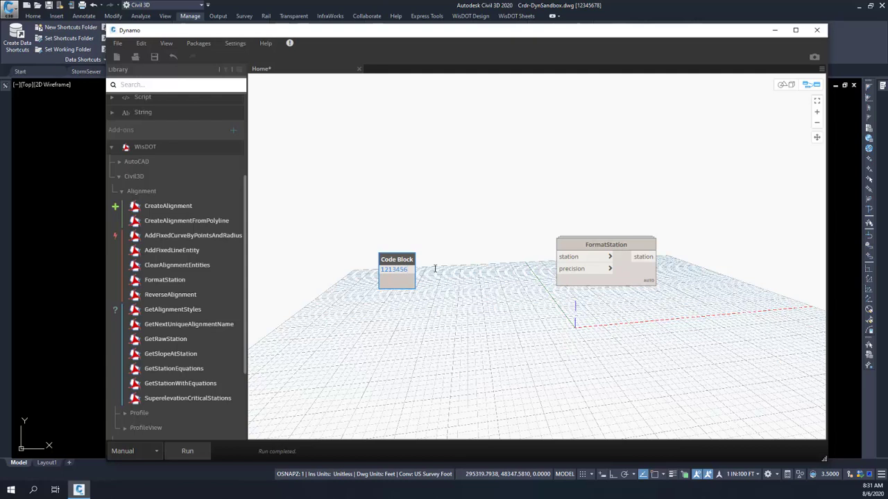
pyautogui.press('BackSpace')
pyautogui.click(460, 270)
pyautogui.moveTo(415, 269); pyautogui.dragTo(565, 258)
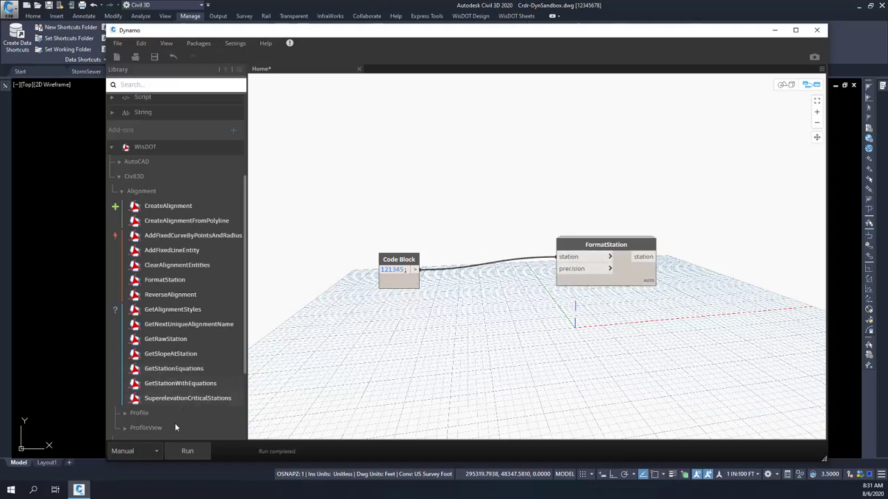
# - Move the code block beside the FormatStation node, run the graph and pin both nodes' output previews
pyautogui.moveTo(400, 262); pyautogui.dragTo(506, 245)
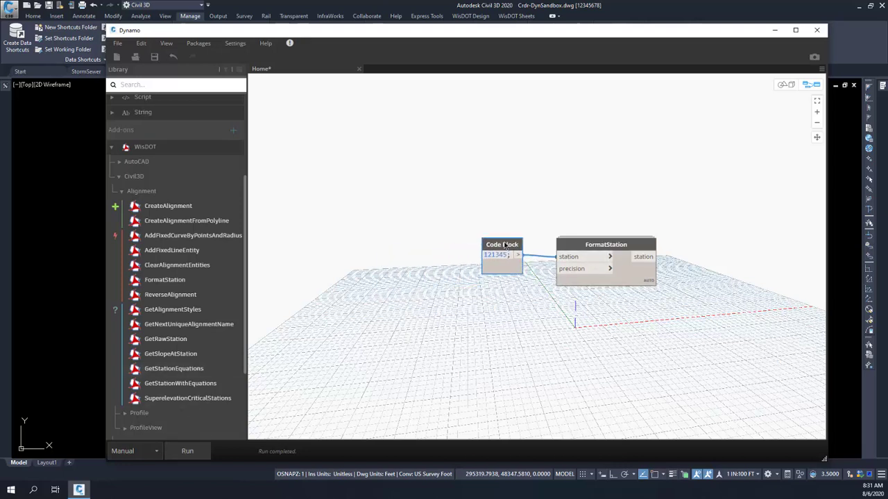
pyautogui.click(648, 295)
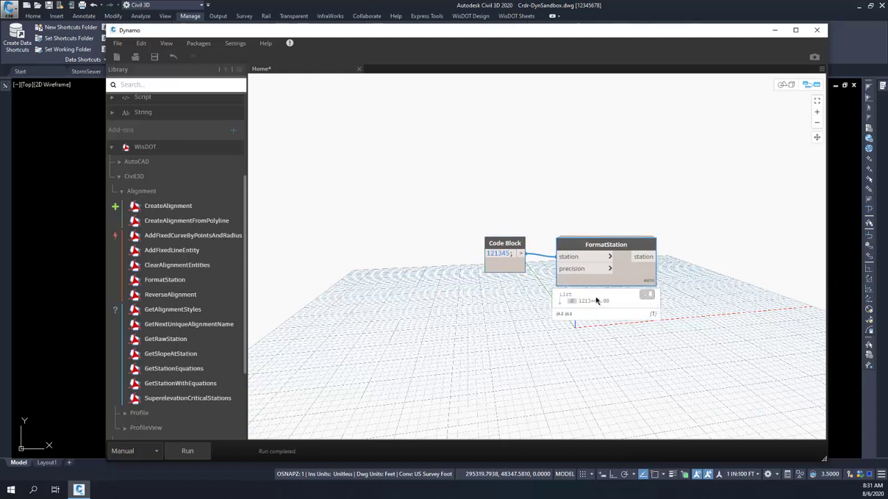
pyautogui.click(517, 276)
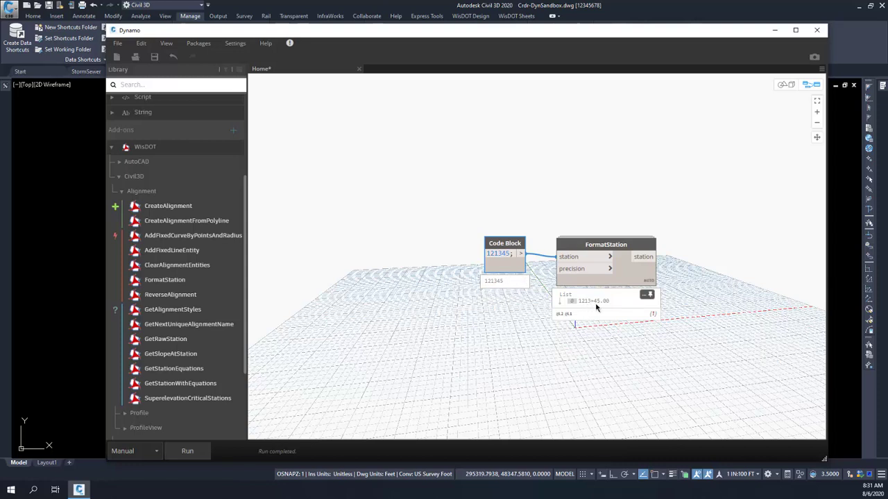
# - Delete the code block and the FormatStation node from the workspace
pyautogui.moveTo(652, 204); pyautogui.dragTo(474, 339)
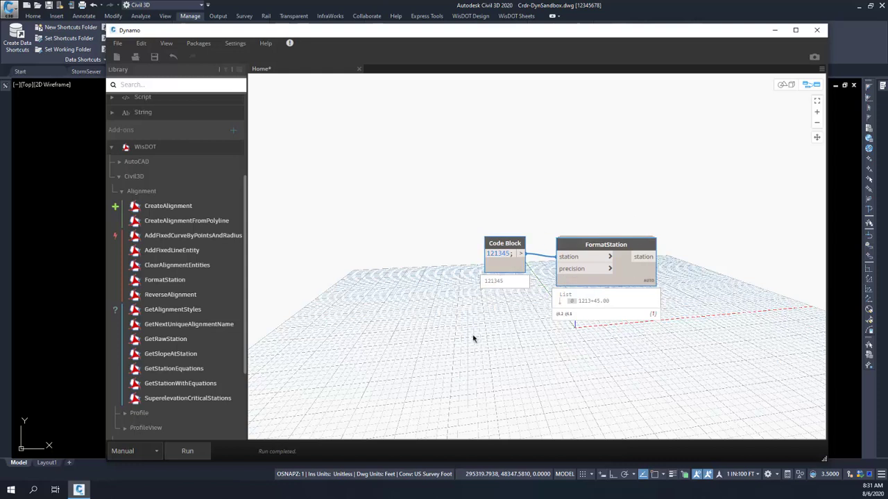
pyautogui.press('Delete')
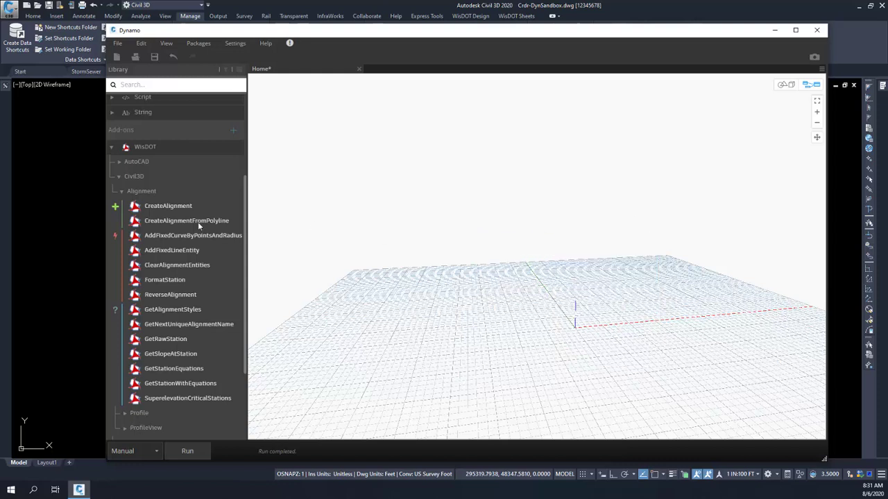
# - Place a GetAlignmentStyles node, run it with its output preview pinned to read the drawing's alignment styles, and delete the node
pyautogui.moveTo(166, 294)
pyautogui.click(183, 309)
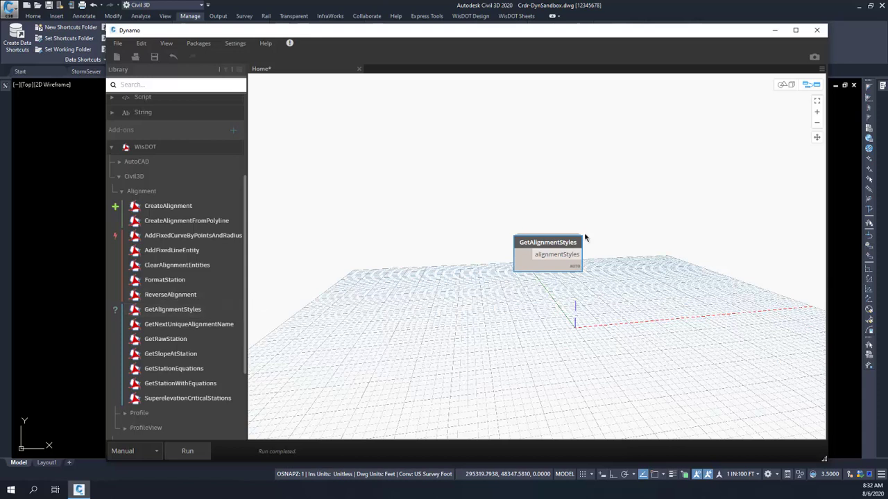
pyautogui.moveTo(562, 244); pyautogui.dragTo(476, 253)
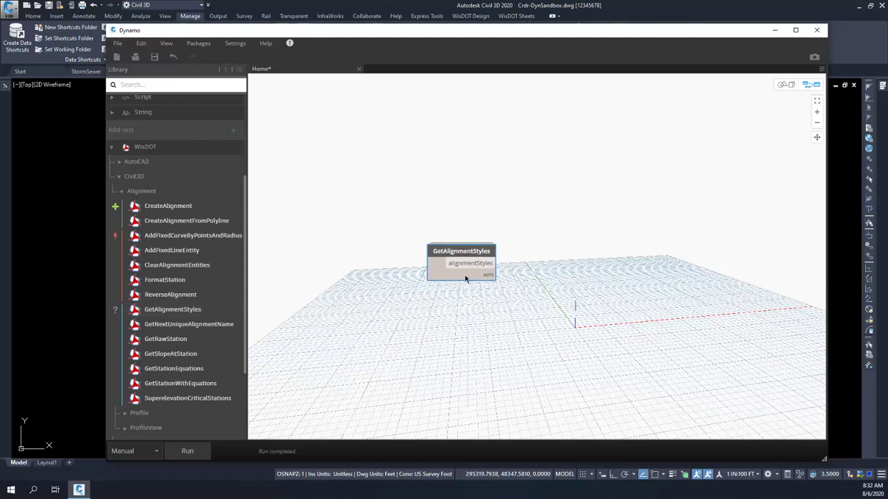
pyautogui.click(187, 452)
pyautogui.click(489, 289)
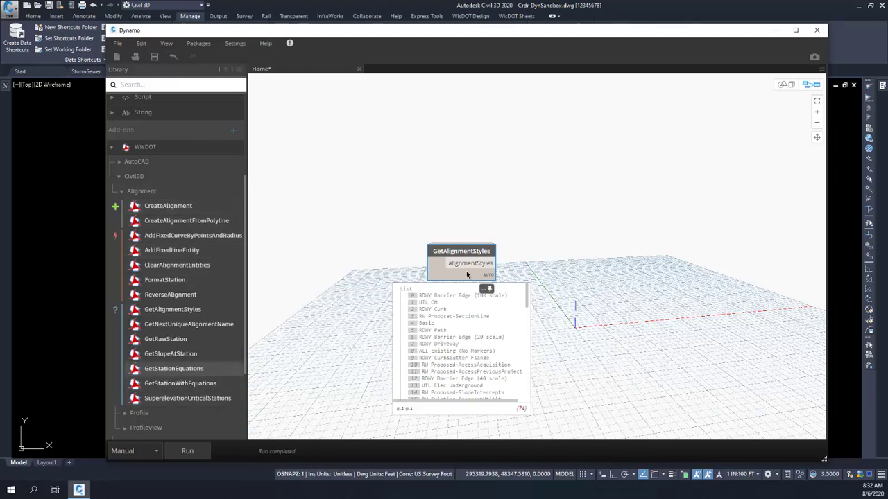
pyautogui.click(466, 253)
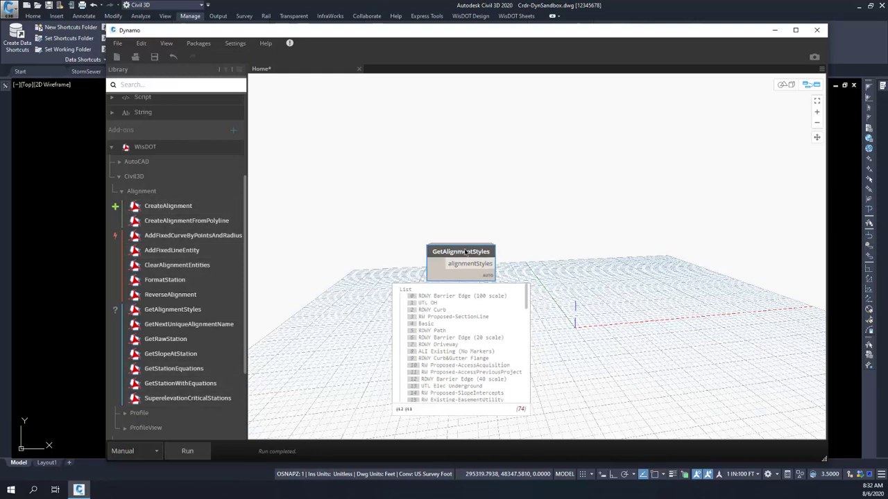
pyautogui.press('Delete')
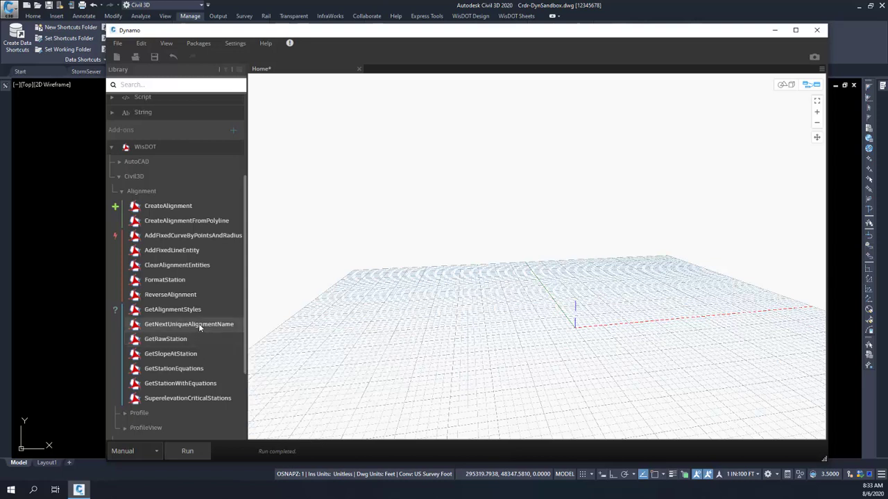
# - Place a GetSlopeAtStation node to review its inputs and lane and shoulder outputs, and remove it again
pyautogui.moveTo(210, 326)
pyautogui.moveTo(197, 353)
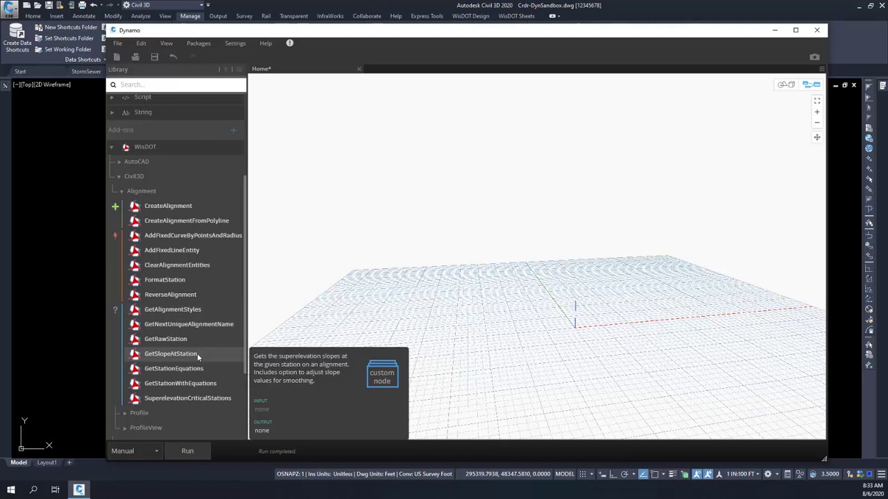
pyautogui.click(188, 357)
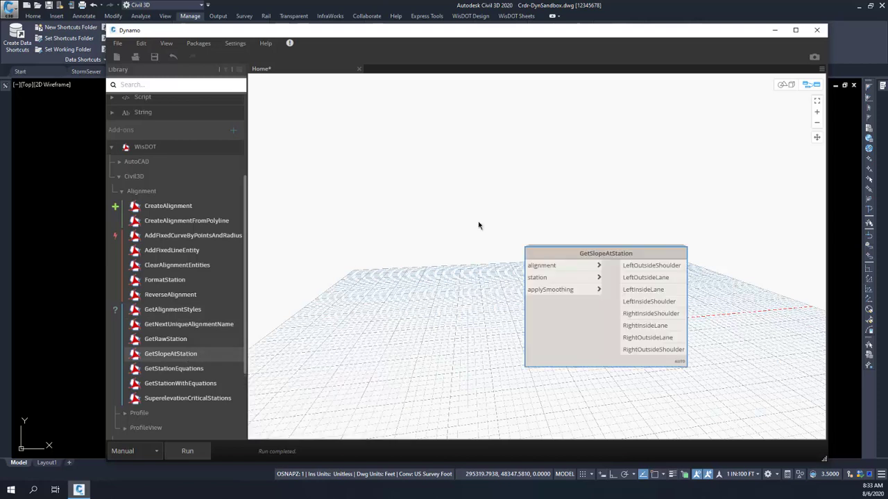
pyautogui.moveTo(595, 256); pyautogui.dragTo(569, 207)
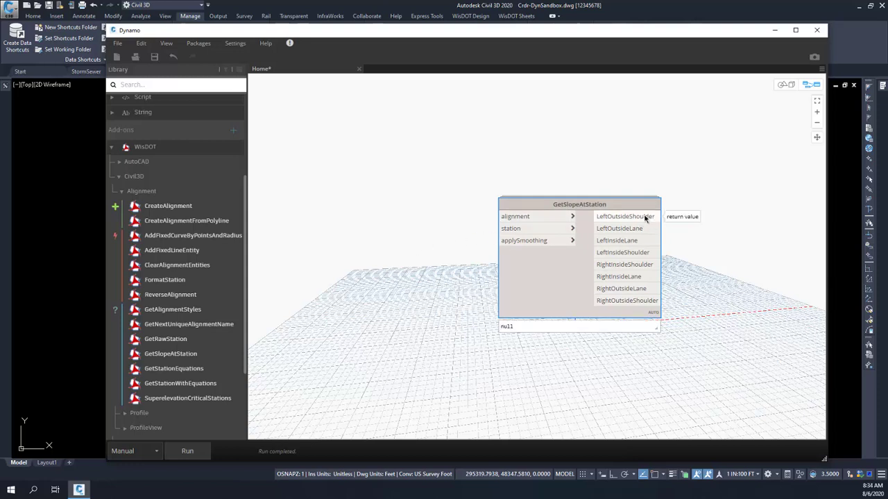
pyautogui.click(576, 204)
pyautogui.press('Delete')
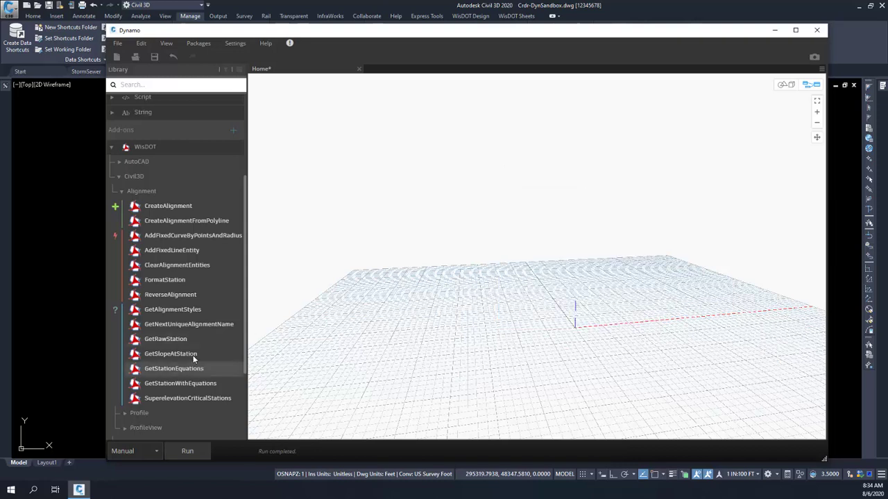
# - Place a GetStationEquations node to review its alignment input and station equation outputs, and delete it
pyautogui.click(174, 368)
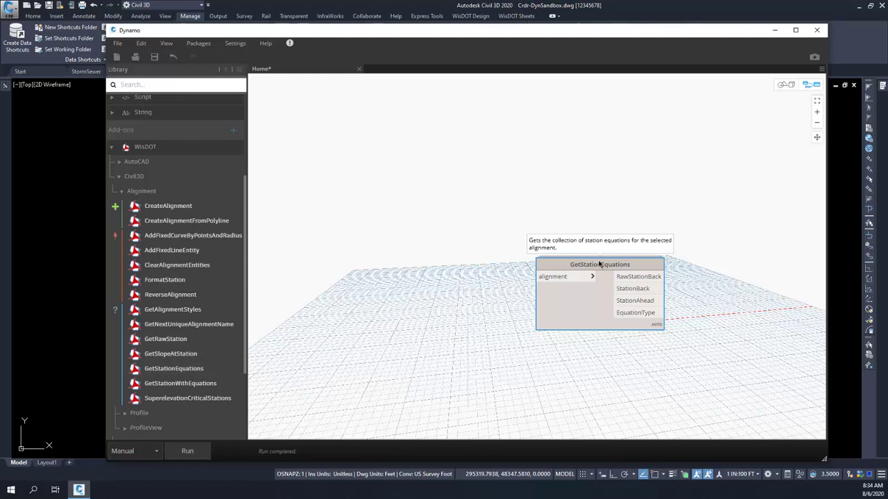
pyautogui.moveTo(606, 268); pyautogui.dragTo(498, 236)
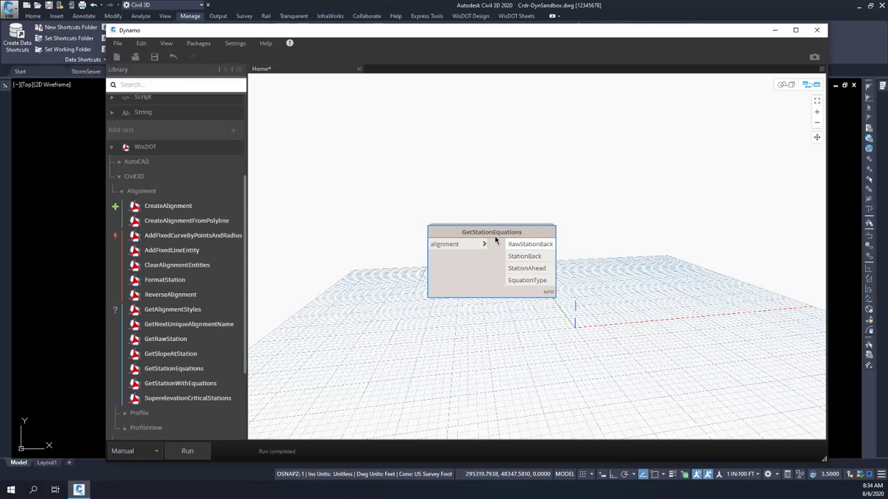
pyautogui.press('Delete')
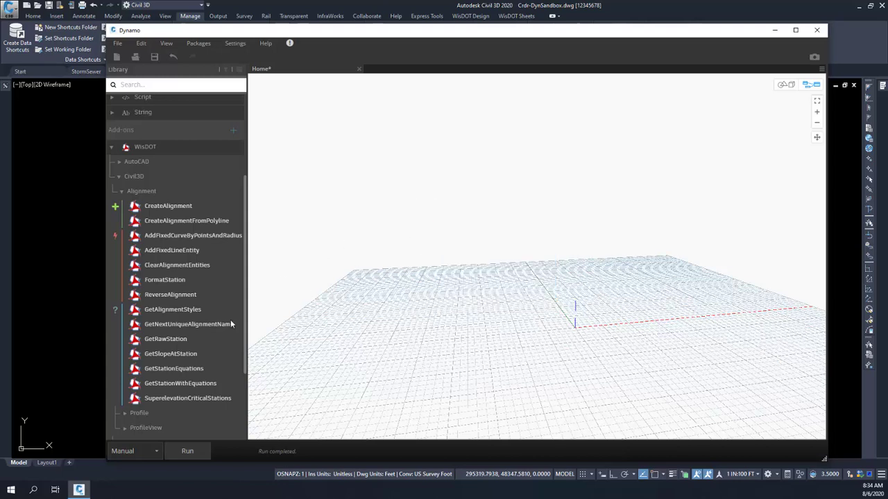
# - Place a GetStationWithEquations node to review its alignment and rawStation inputs, and delete it
pyautogui.click(177, 383)
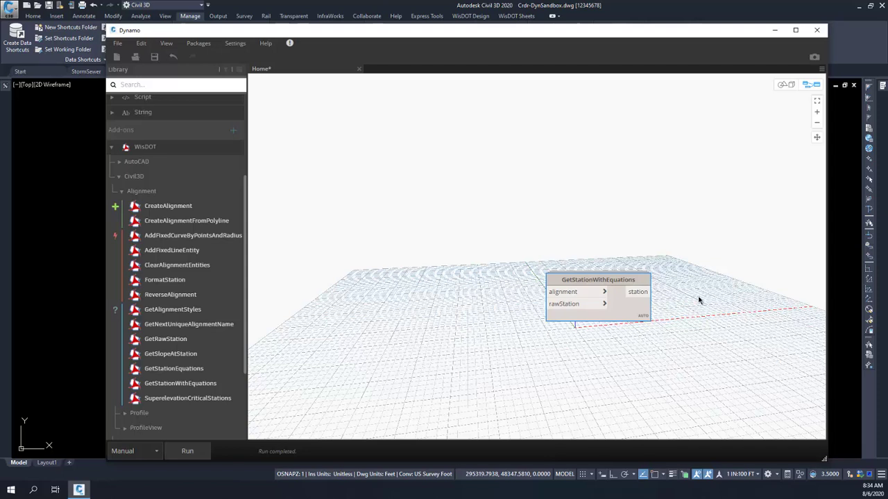
pyautogui.moveTo(610, 279)
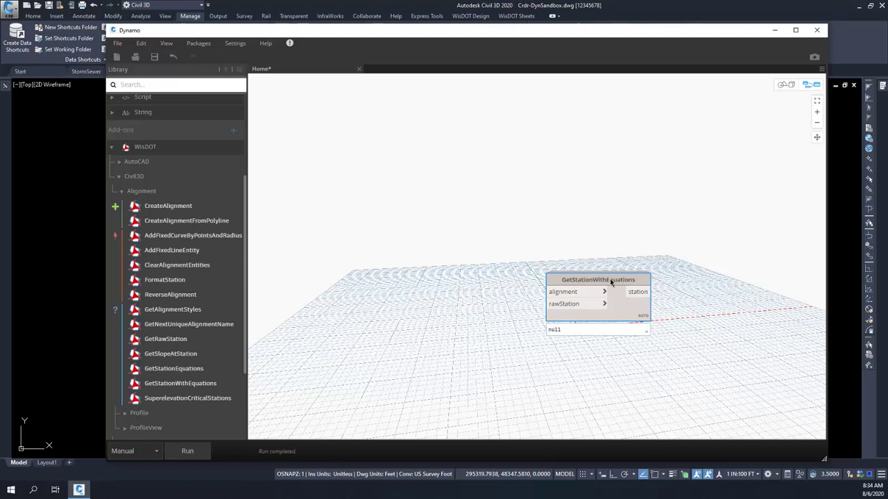
pyautogui.press('Delete')
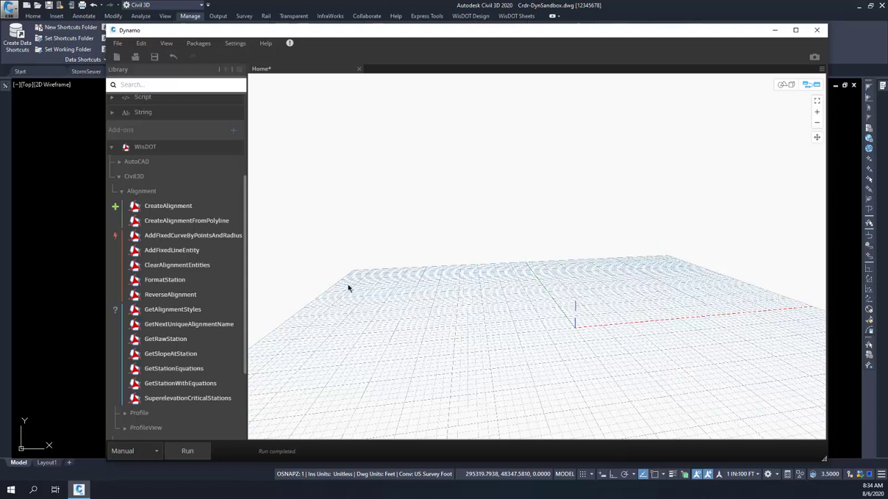
# - Place a SuperelevationCriticalStations node to review its critical station outputs, and delete it
pyautogui.click(170, 399)
pyautogui.moveTo(649, 290); pyautogui.dragTo(573, 234)
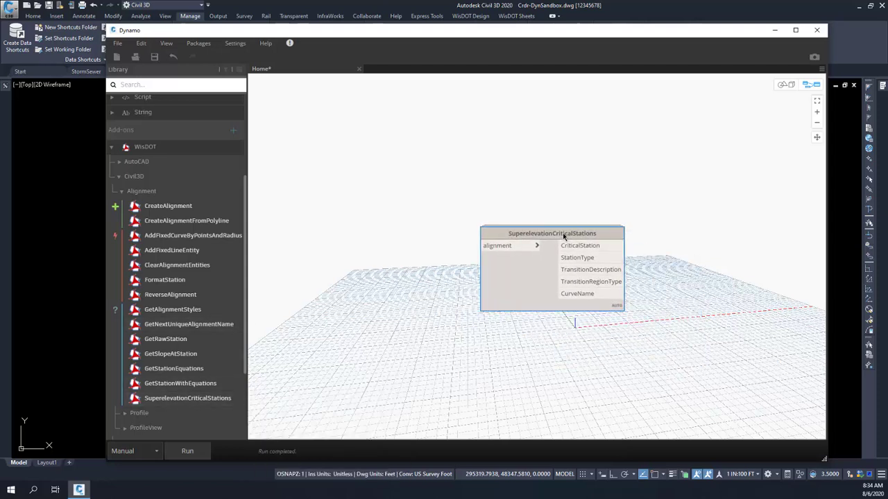
pyautogui.moveTo(554, 248)
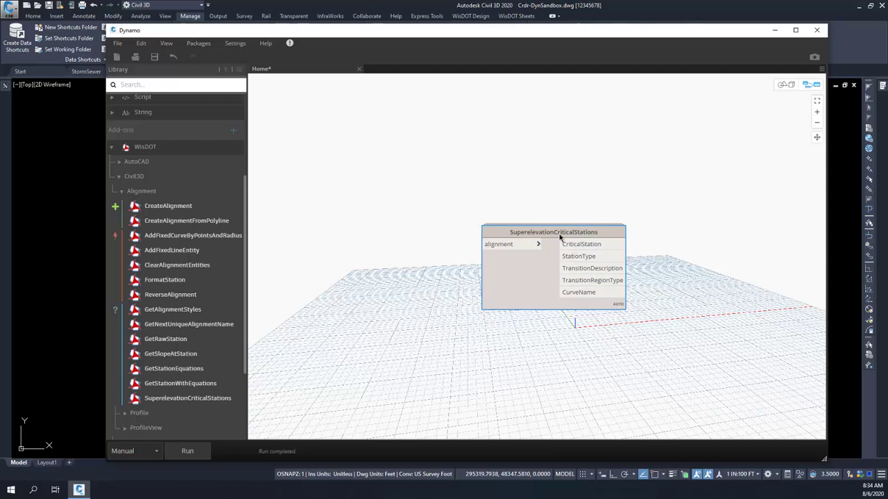
pyautogui.press('Delete')
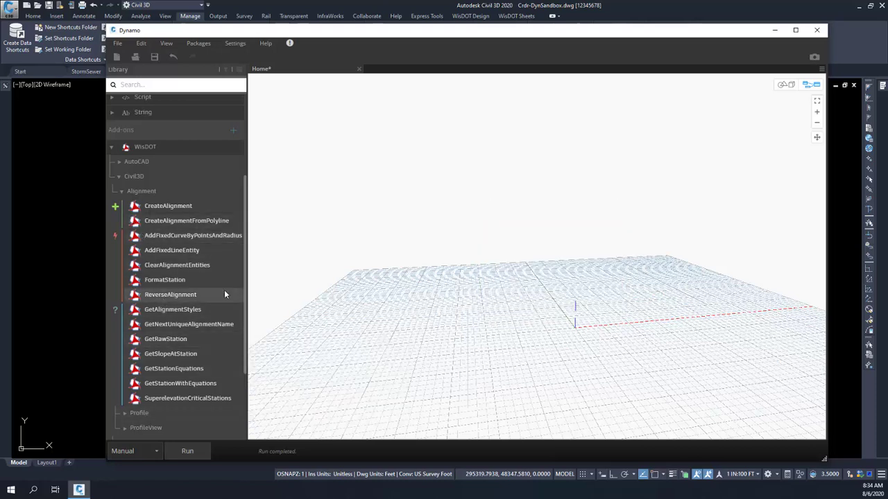
# - Expand the WisDOT Civil3D Profile node category and place a CreateProfile node in the workspace
pyautogui.scroll(-3, 237, 315)
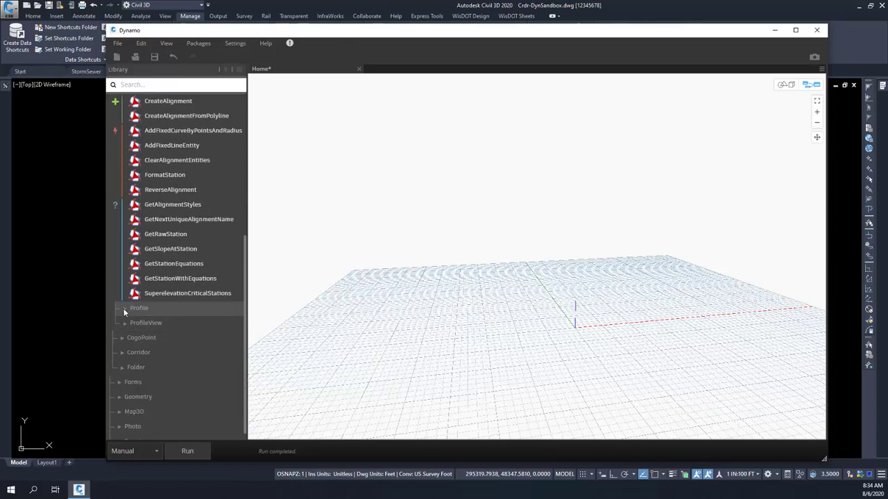
pyautogui.click(125, 309)
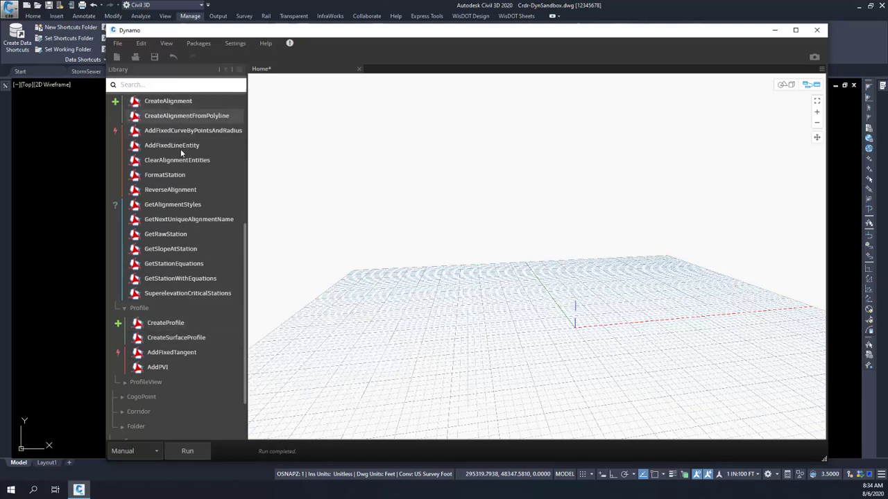
pyautogui.moveTo(153, 326)
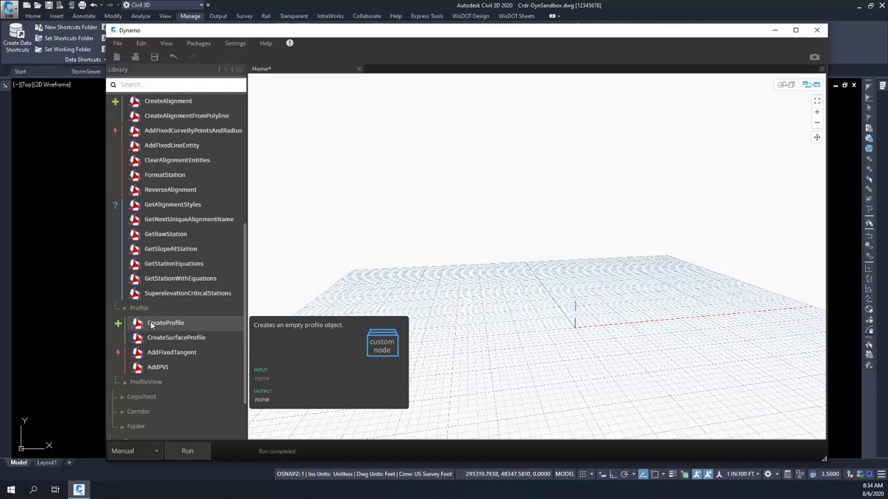
pyautogui.click(151, 325)
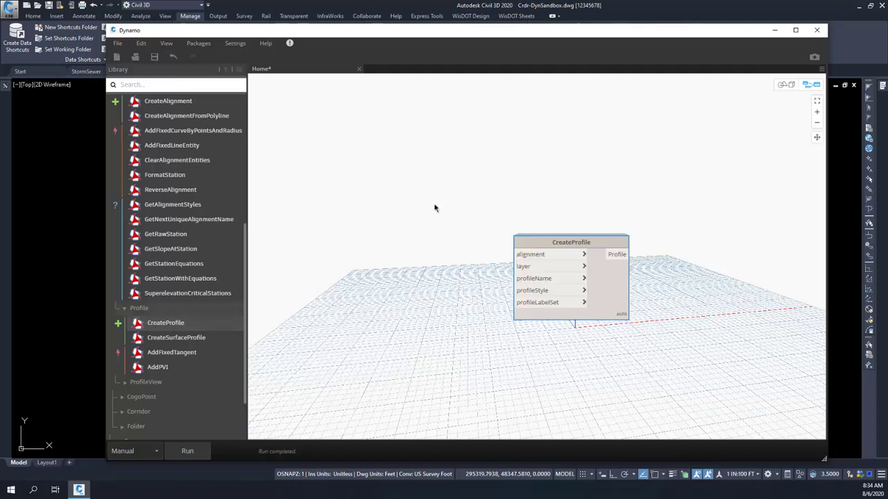
pyautogui.moveTo(580, 239); pyautogui.dragTo(429, 234)
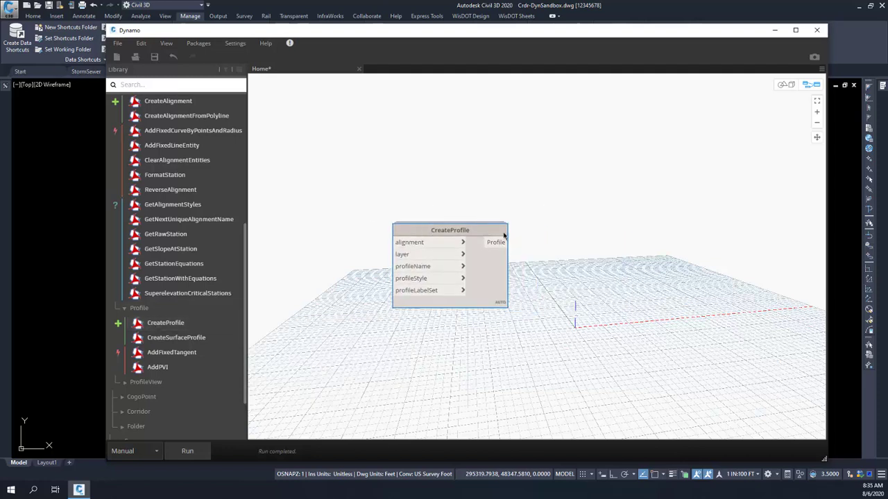
# - Add AddFixedTangent and AddPVI nodes, connecting the CreateProfile output to each one's profile input
pyautogui.click(179, 353)
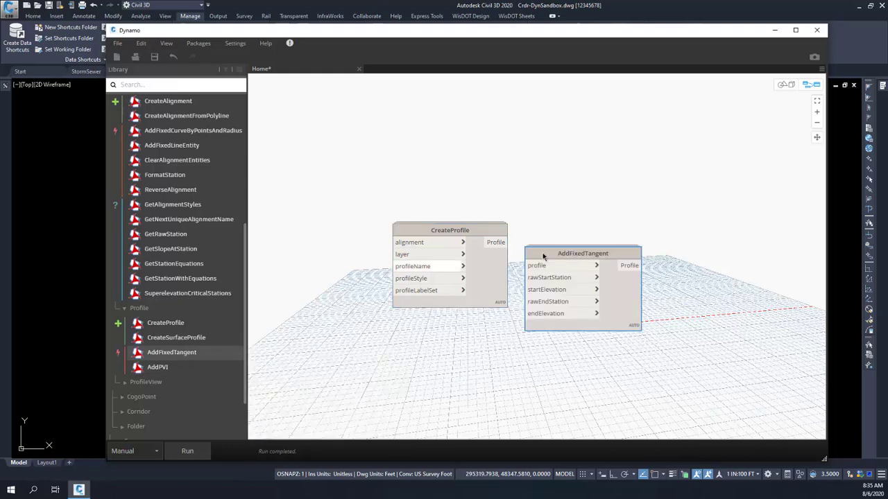
pyautogui.moveTo(564, 254); pyautogui.dragTo(575, 231)
pyautogui.moveTo(500, 243); pyautogui.dragTo(589, 206)
pyautogui.click(173, 368)
pyautogui.moveTo(494, 242); pyautogui.dragTo(584, 191)
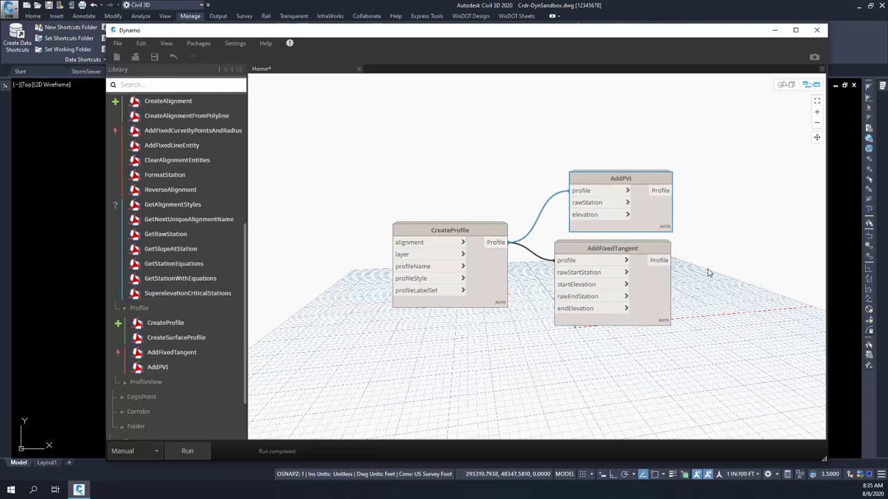
# - Delete the three connected profile nodes, and place a CreateSurfaceProfile node to review its inputs before removing it too
pyautogui.moveTo(711, 153); pyautogui.dragTo(443, 333)
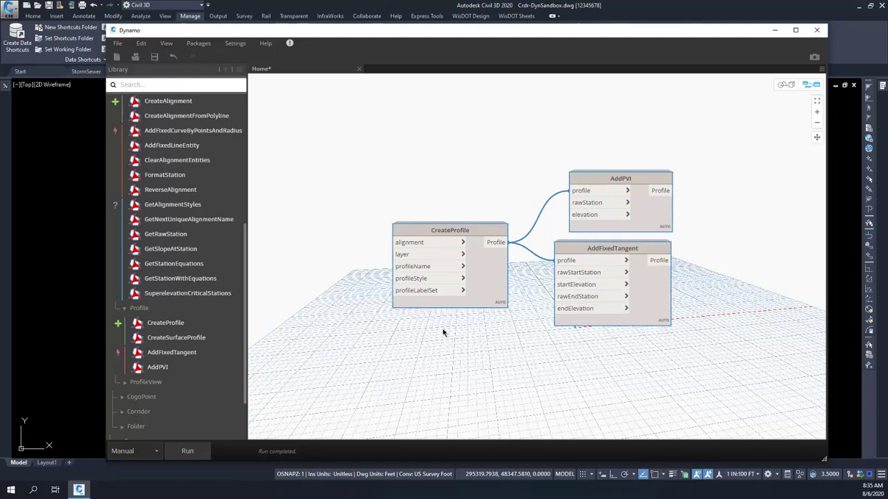
pyautogui.press('Delete')
pyautogui.click(177, 337)
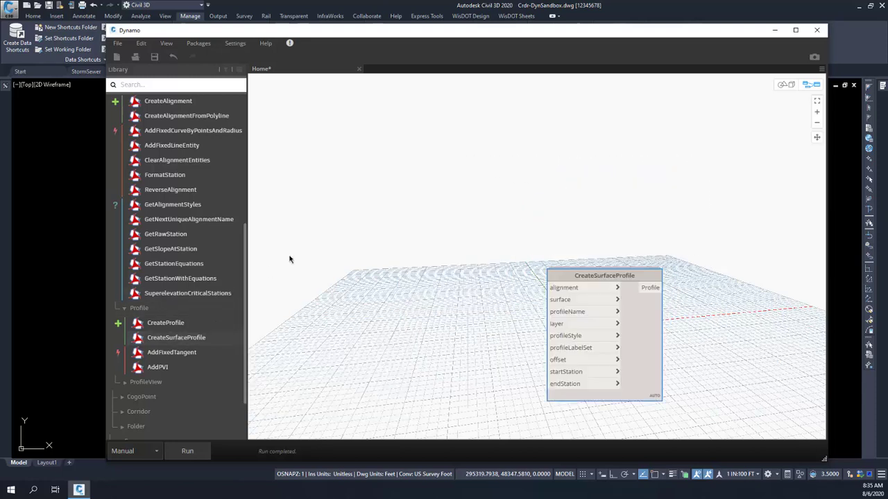
pyautogui.moveTo(610, 276); pyautogui.dragTo(534, 199)
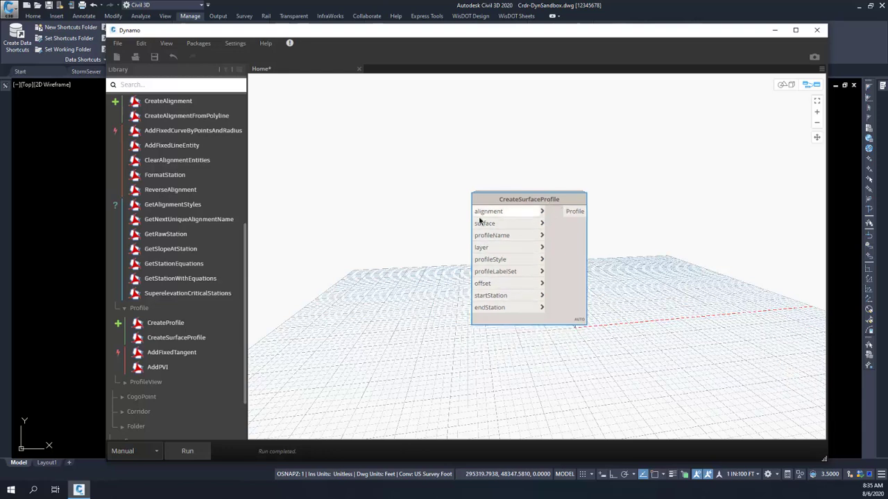
pyautogui.press('Delete')
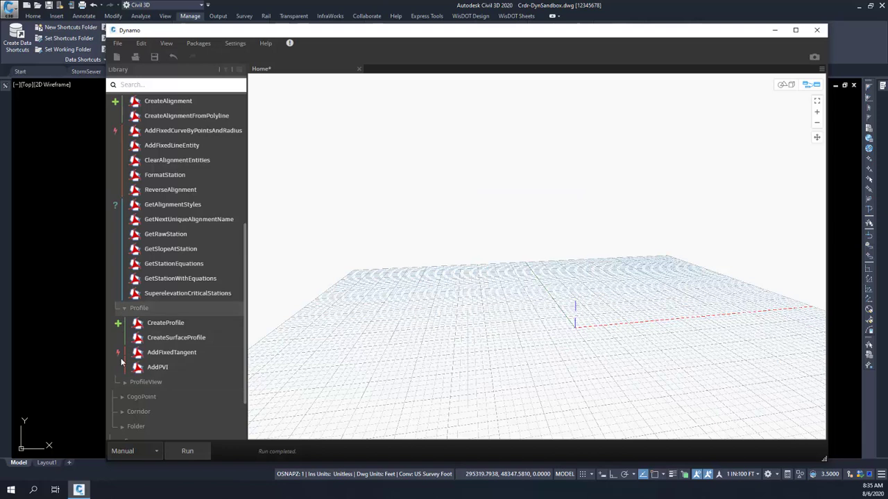
# - Place a SetProfileViewElevationRange node from the ProfileView category to review its elevation inputs, and delete it
pyautogui.click(127, 383)
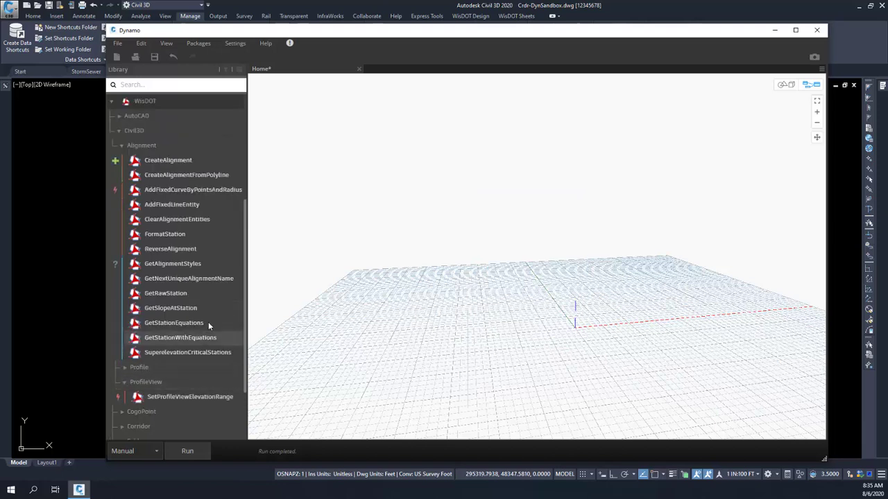
pyautogui.click(194, 396)
pyautogui.moveTo(624, 289); pyautogui.dragTo(600, 247)
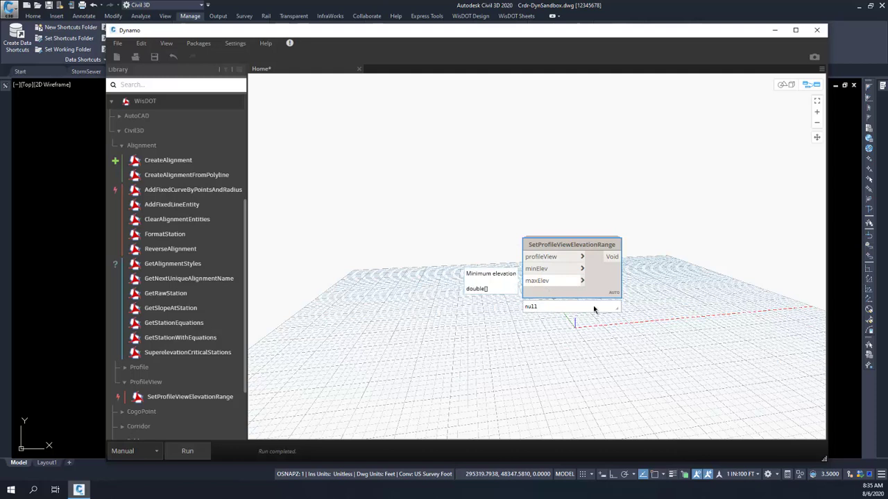
pyautogui.press('Delete')
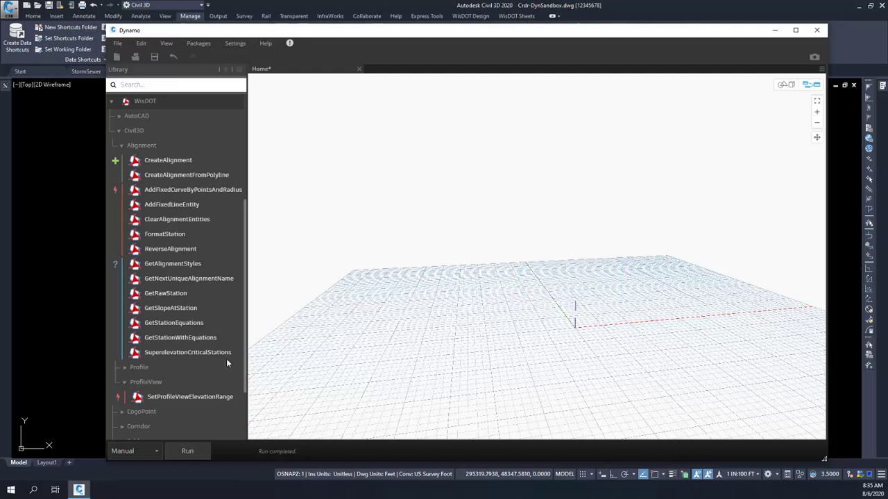
# - Collapse the Alignment category and review the nodes in the WisDOT Civil3D CogoPoint category
pyautogui.click(141, 145)
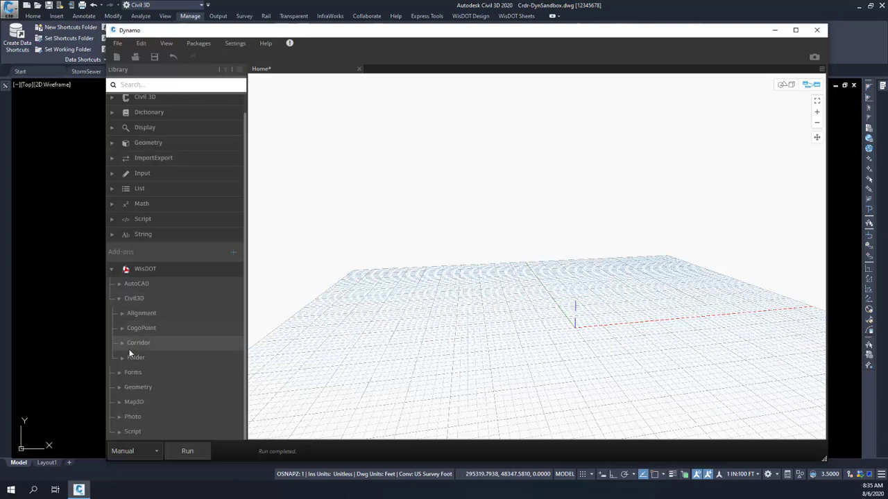
pyautogui.click(125, 327)
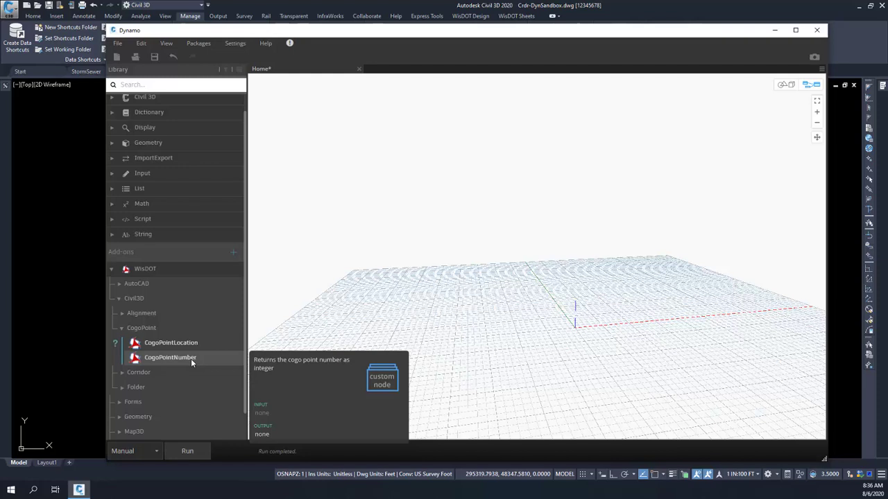
pyautogui.click(122, 330)
# - Review the CreateCorridorSurfaces, AddFeatureLinesToCorridorSurface and AddLinksToCorridorSurface nodes in the Corridor category, and collapse it
pyautogui.click(122, 342)
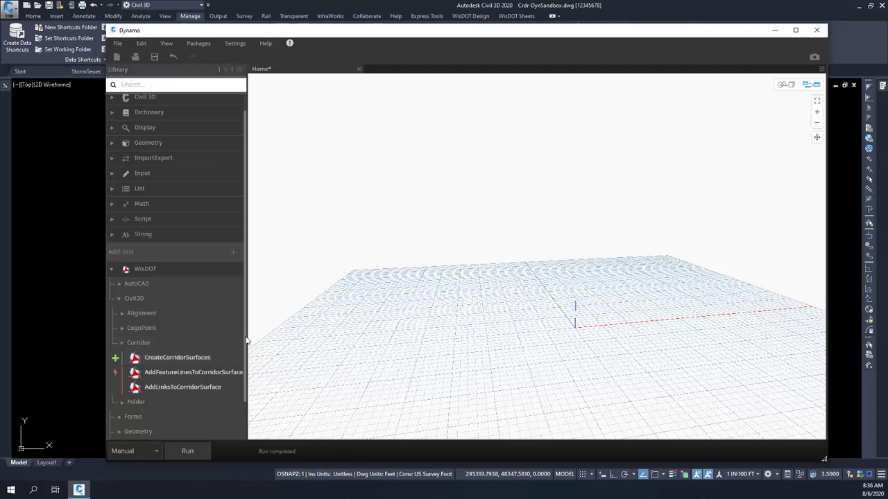
pyautogui.scroll(-1, 243, 340)
pyautogui.moveTo(180, 326)
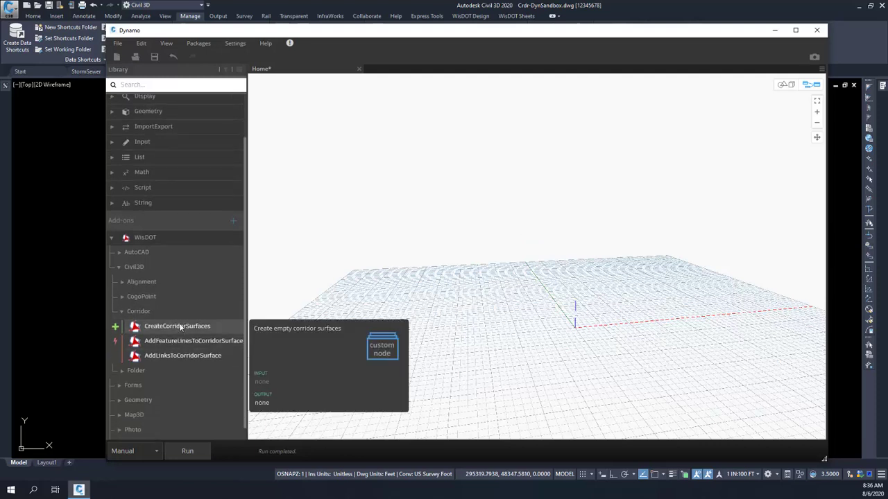
pyautogui.moveTo(154, 347)
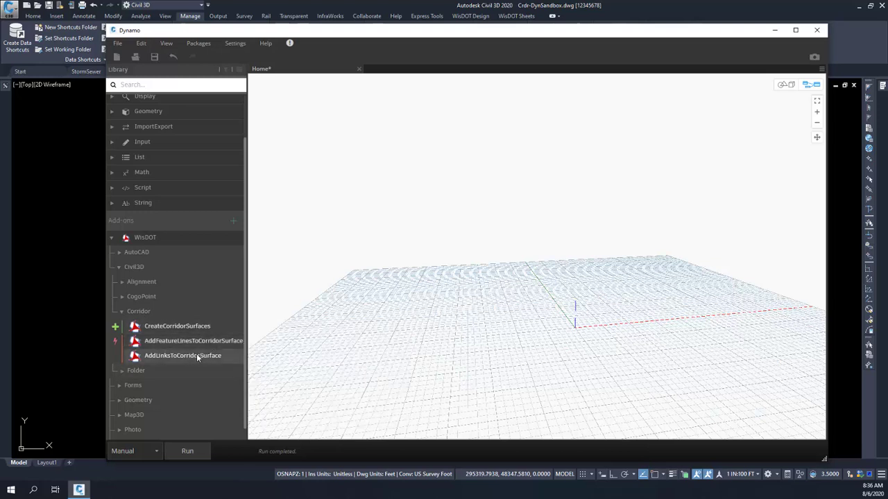
pyautogui.click(122, 311)
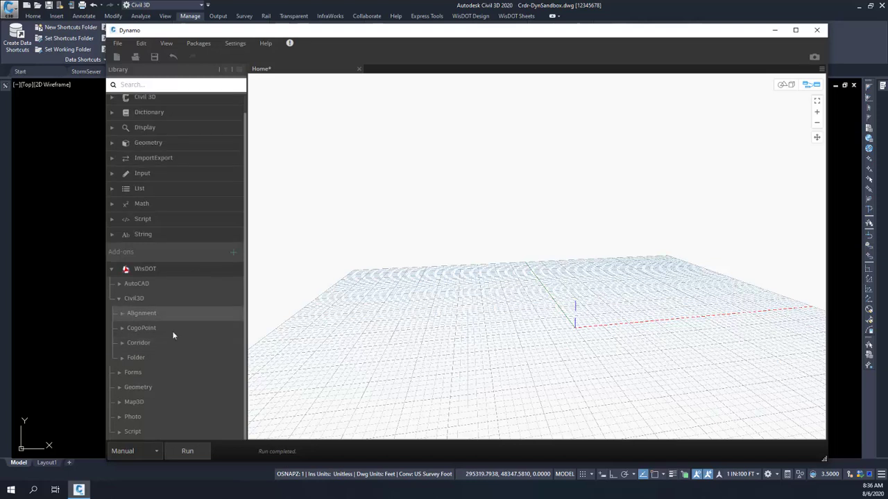
# - Place CreateAlignmentFolder and CreateObjectFolder nodes from the Folder category to compare their inputs, and delete the CreateObjectFolder node
pyautogui.click(122, 358)
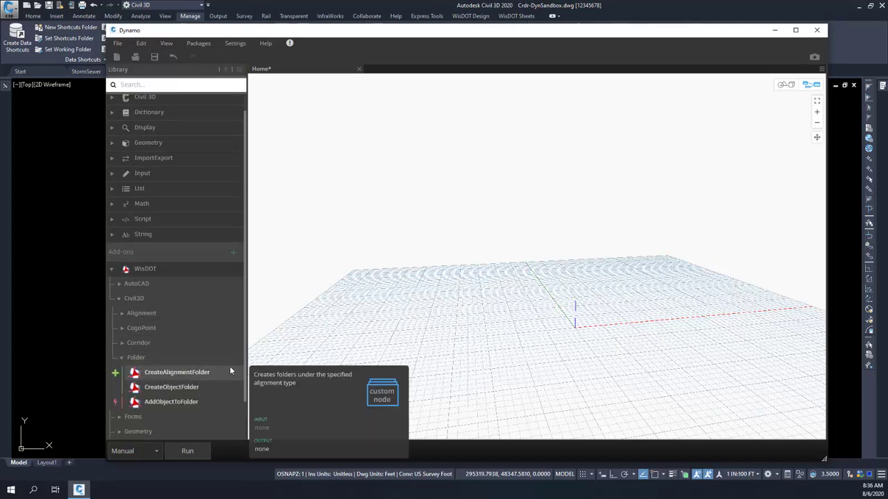
pyautogui.scroll(-1, 242, 374)
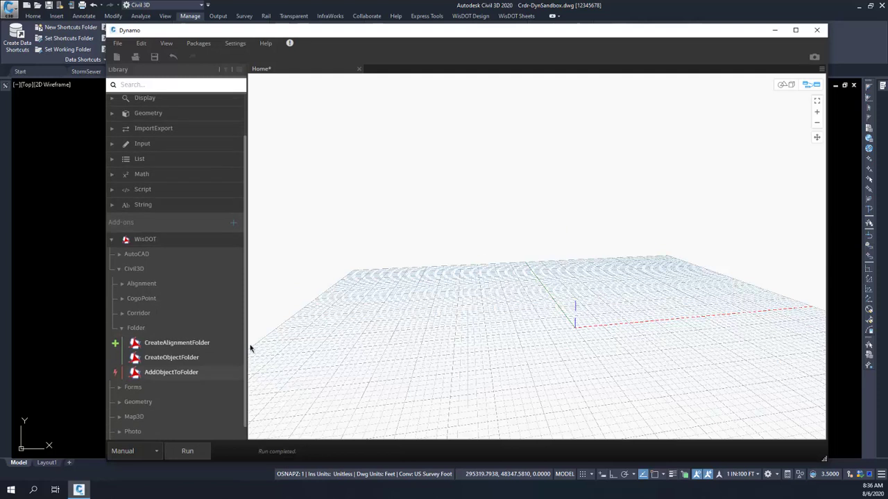
pyautogui.click(171, 343)
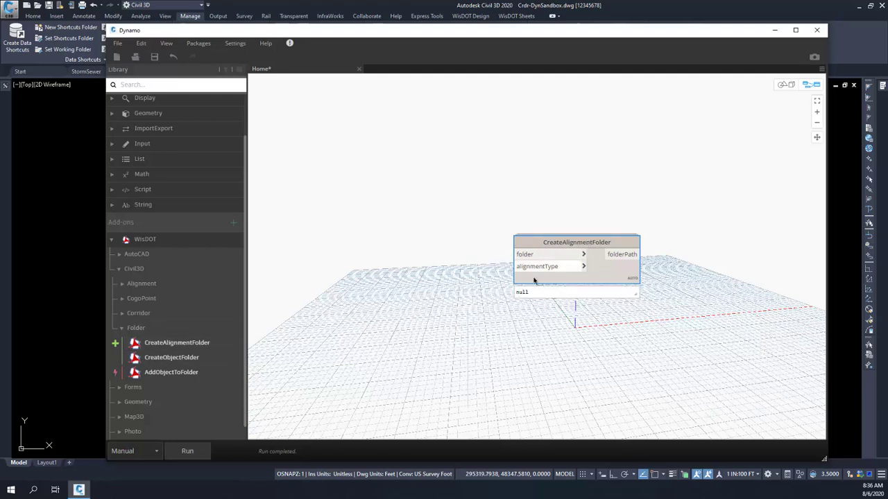
pyautogui.click(169, 358)
pyautogui.moveTo(579, 256); pyautogui.dragTo(579, 320)
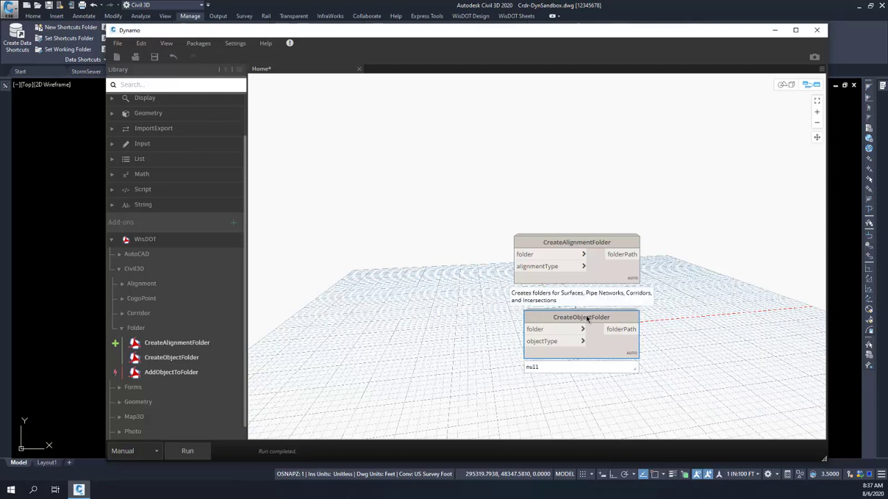
pyautogui.press('Delete')
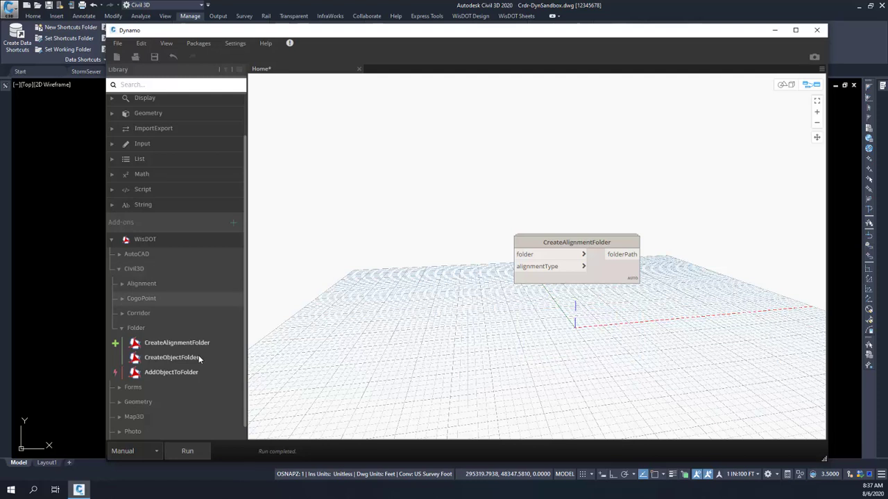
# - Place an AddObjectToFolder node to review its object and folder inputs, and clear the folder nodes from the workspace
pyautogui.click(171, 373)
pyautogui.moveTo(576, 267); pyautogui.dragTo(484, 317)
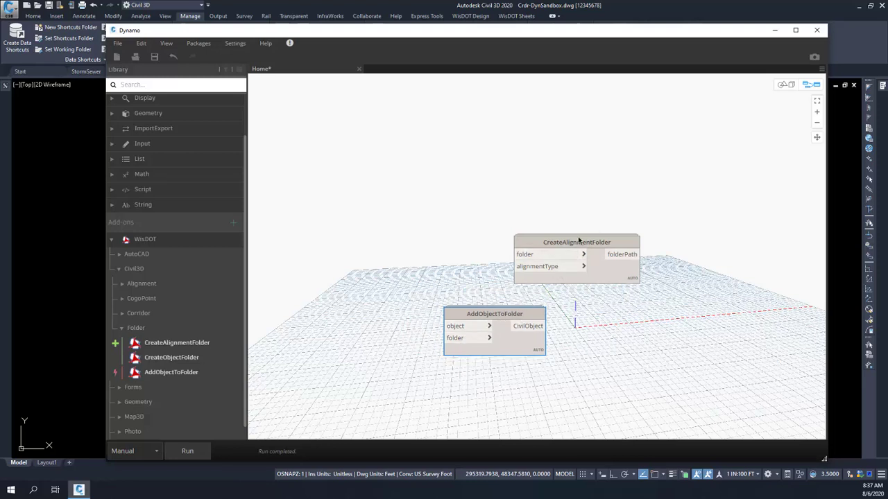
pyautogui.hotkey('ctrl', 'z')
pyautogui.hotkey('ctrl', 'z')
# - Switch to the Civil 3D Toolspace and expand the drawing's Alignments collection to examine its alignment types
pyautogui.moveTo(4, 86)
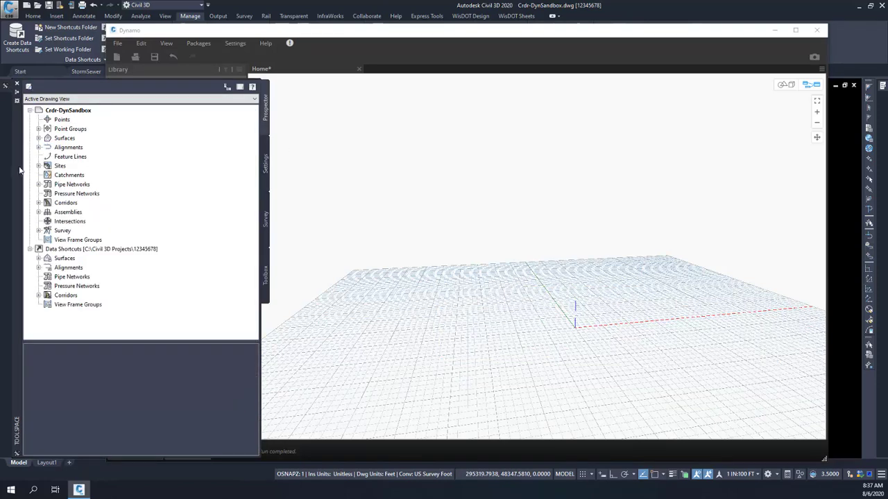
pyautogui.click(39, 147)
pyautogui.click(47, 157)
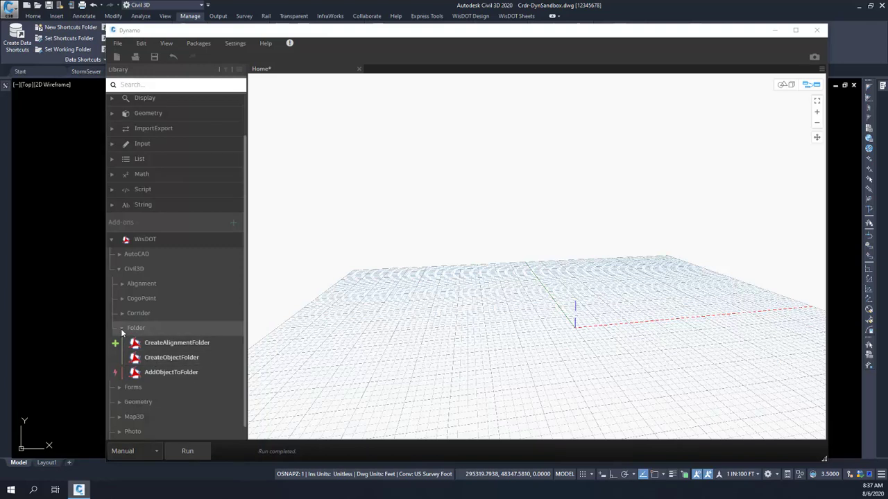
# - Return to Dynamo, collapse the Folder and Civil3D categories, and review the BrowseToFolder, SaveFile and SelectFile nodes under Forms
pyautogui.click(121, 329)
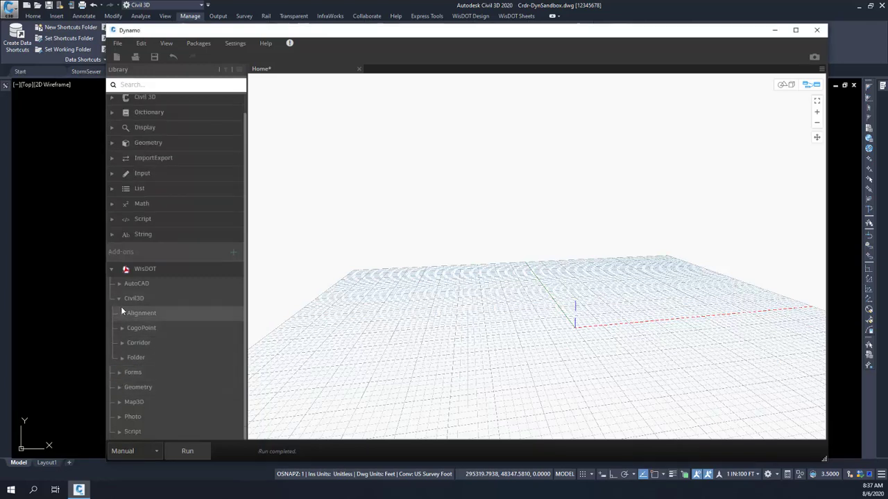
pyautogui.click(119, 299)
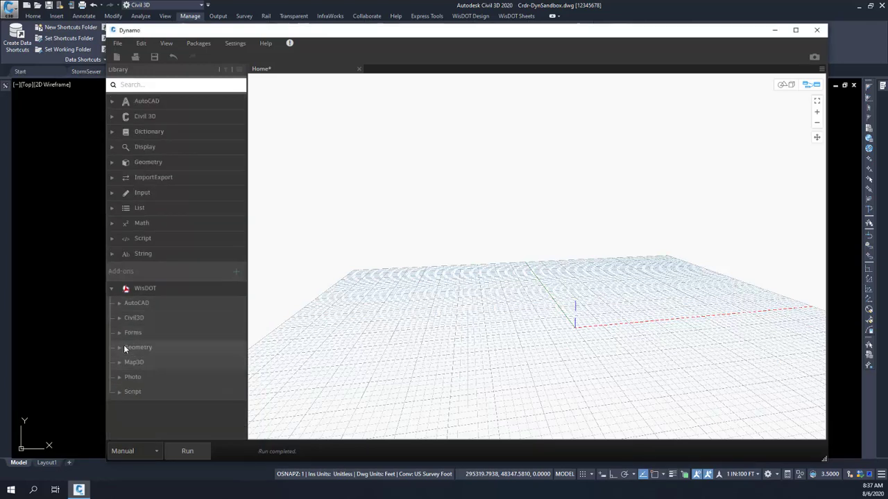
pyautogui.click(119, 333)
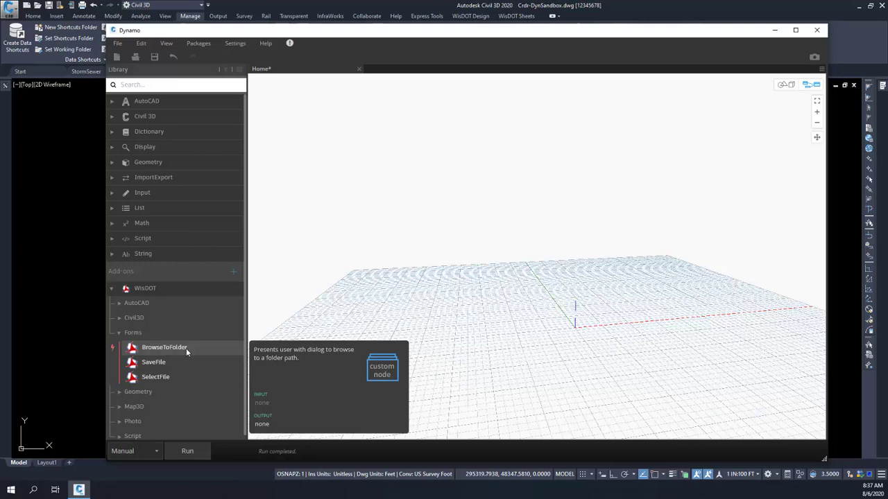
pyautogui.click(120, 333)
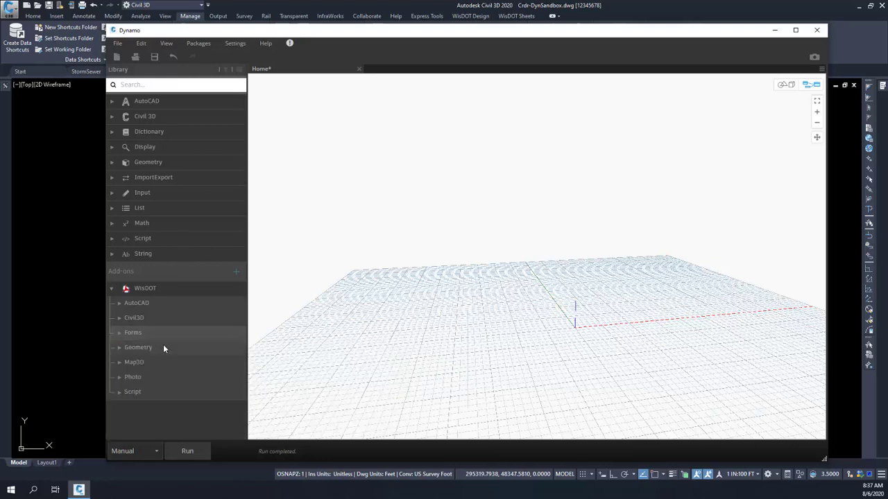
# - Expand the WisDOT Geometry category's Arc group and place an ArcIsClockwise node in the workspace
pyautogui.click(119, 348)
pyautogui.click(122, 362)
pyautogui.moveTo(156, 378)
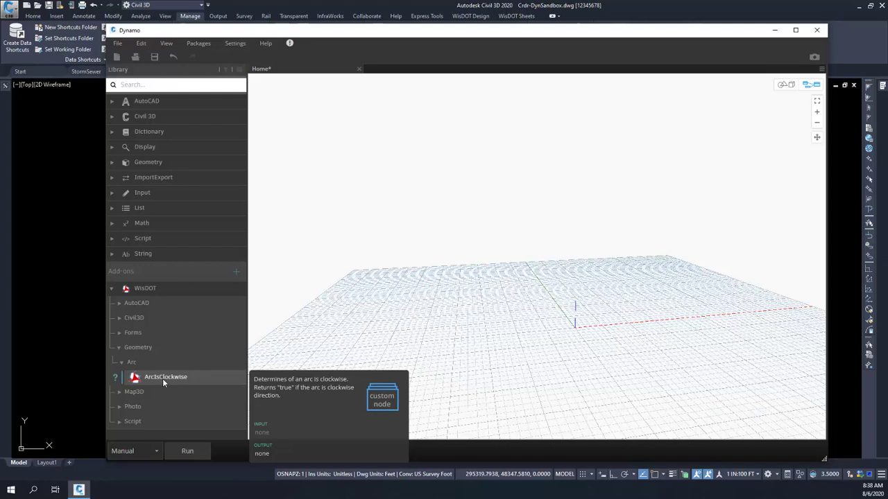
pyautogui.click(164, 379)
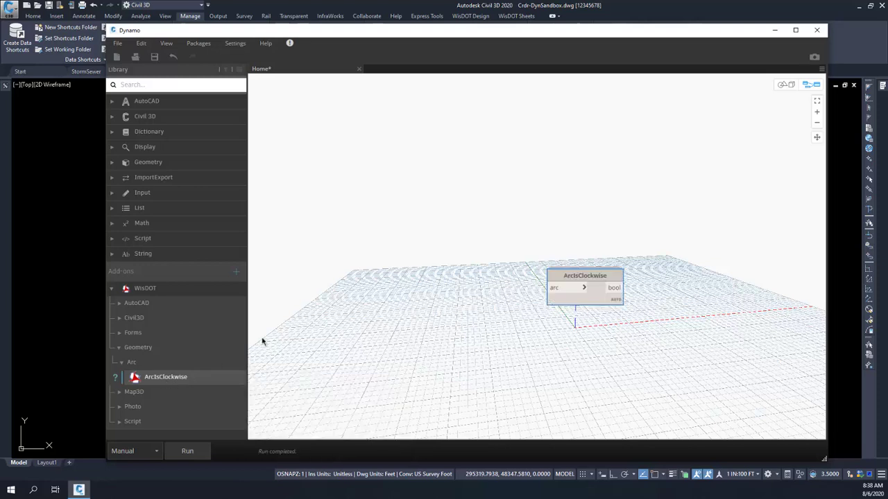
# - Place a CreateAlignment node from the Civil3D Alignment category, positioned below and to the left of ArcIsClockwise
pyautogui.click(118, 319)
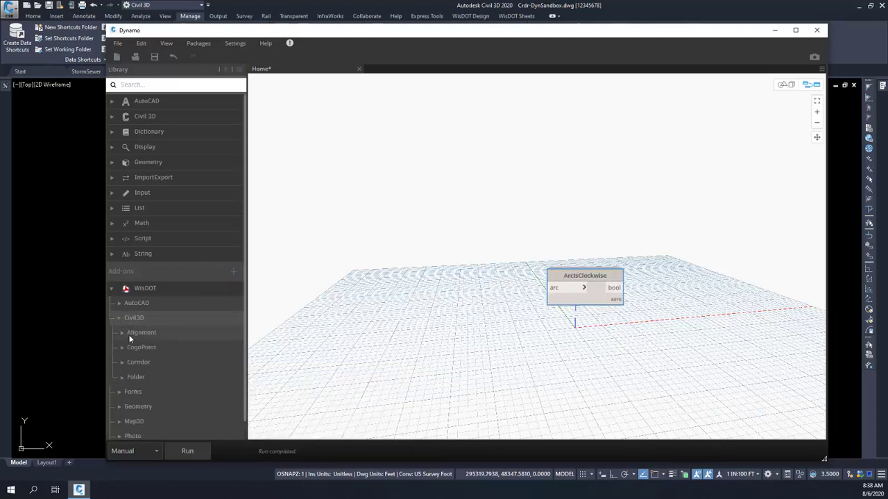
pyautogui.click(120, 333)
pyautogui.click(167, 348)
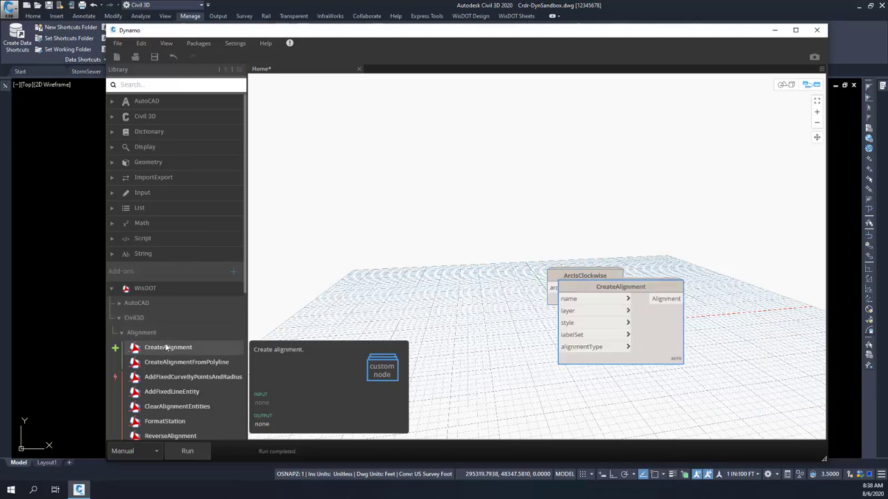
pyautogui.moveTo(615, 294); pyautogui.dragTo(418, 338)
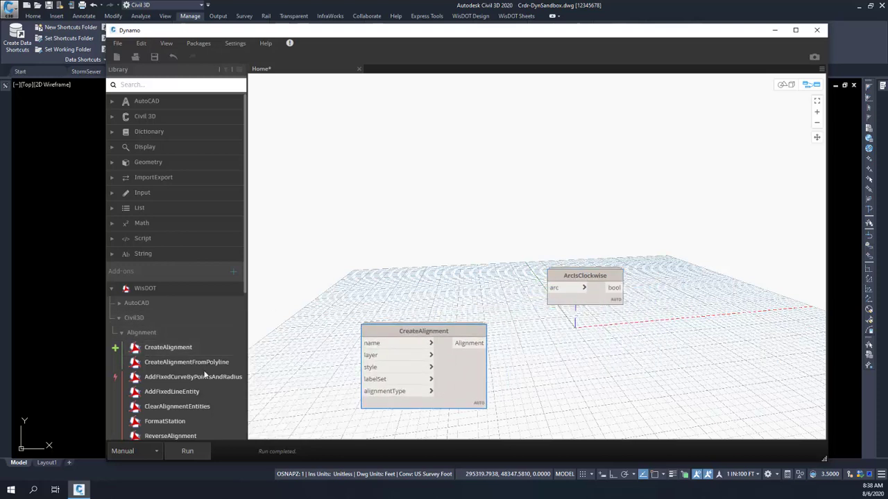
# - Add an AddFixedCurveByPointsAndRadius node and connect the ArcIsClockwise bool output to its clockwise input
pyautogui.click(174, 378)
pyautogui.moveTo(586, 242); pyautogui.dragTo(742, 217)
pyautogui.moveTo(617, 288); pyautogui.dragTo(681, 277)
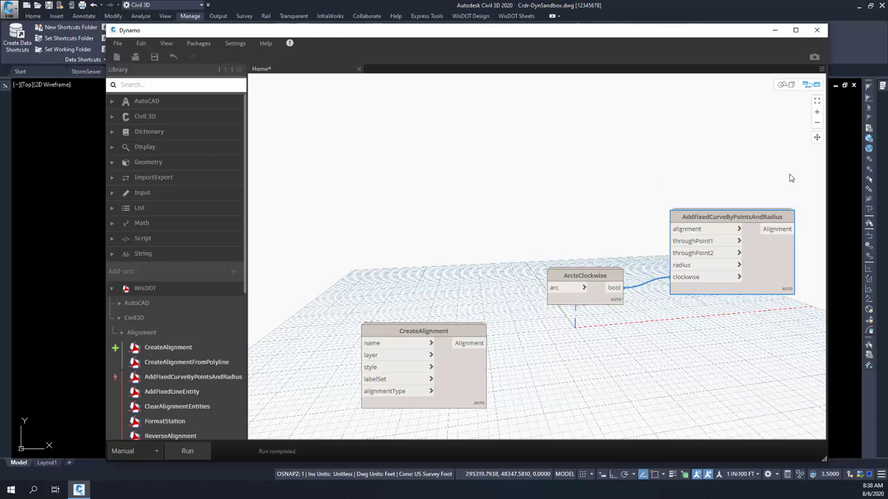
# - Delete the ArcIsClockwise, CreateAlignment and AddFixedCurveByPointsAndRadius nodes from the workspace
pyautogui.moveTo(757, 165); pyautogui.dragTo(438, 392)
pyautogui.press('Delete')
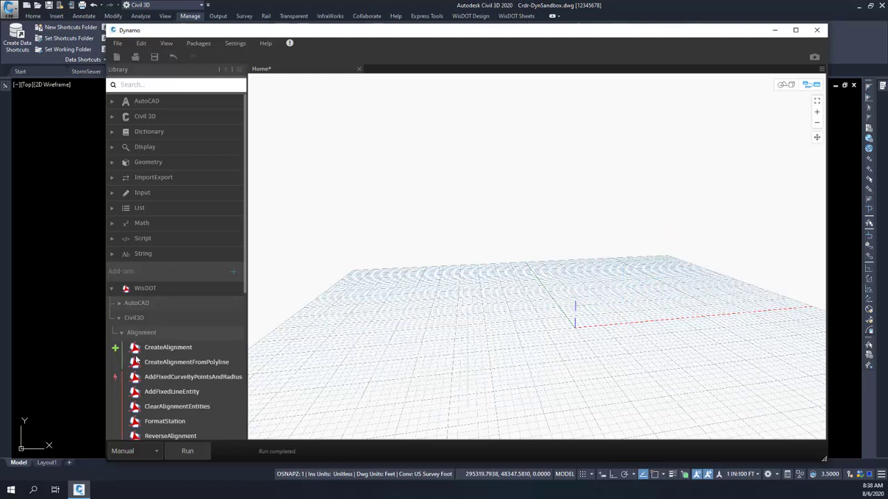
# - Collapse the Alignment and Civil3D categories and expand the WisDOT Map3D category to review its coordinate conversion nodes
pyautogui.click(122, 332)
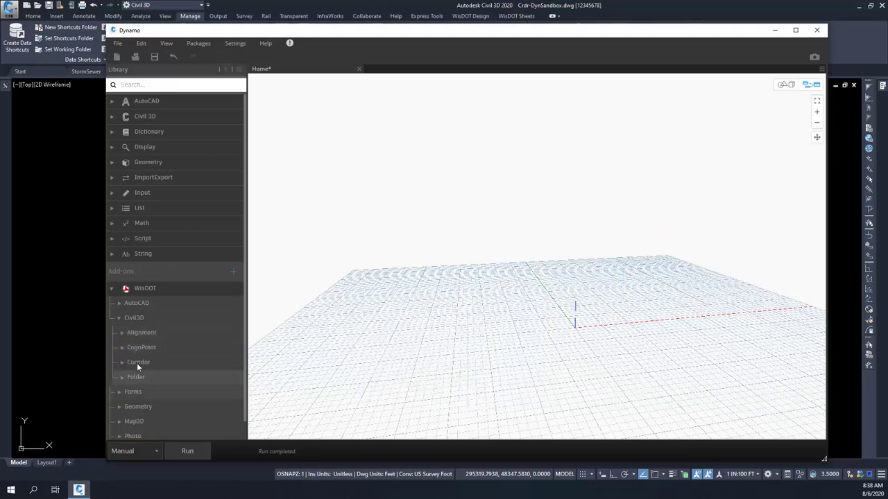
pyautogui.click(119, 319)
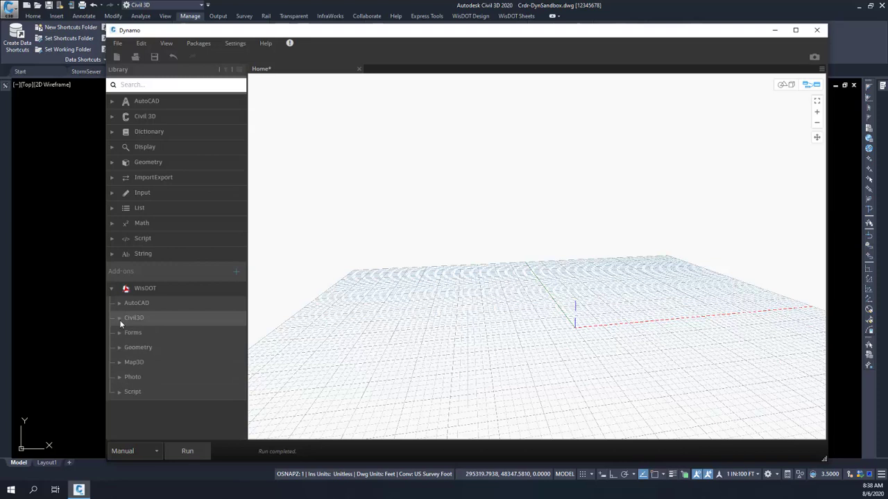
pyautogui.click(120, 361)
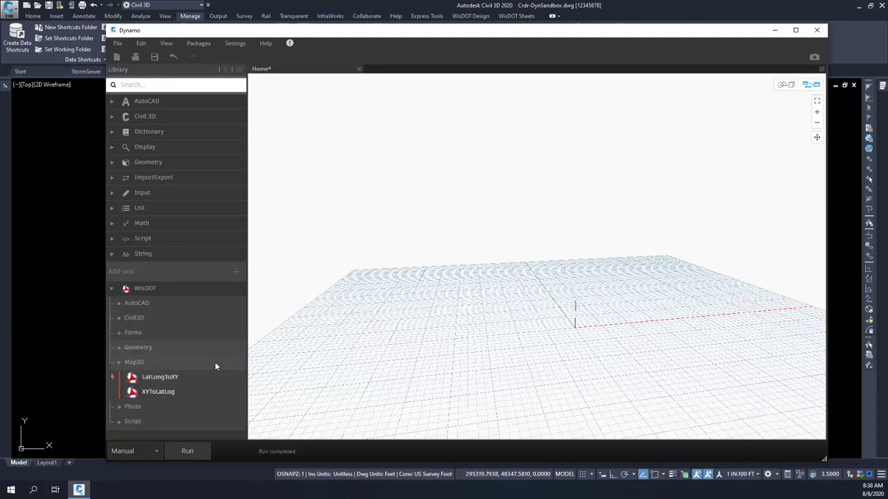
# - Review the Map3D coordinate conversion nodes and the Photo category's PhotoLocation node description, collapsing both categories
pyautogui.moveTo(176, 378)
pyautogui.moveTo(145, 398)
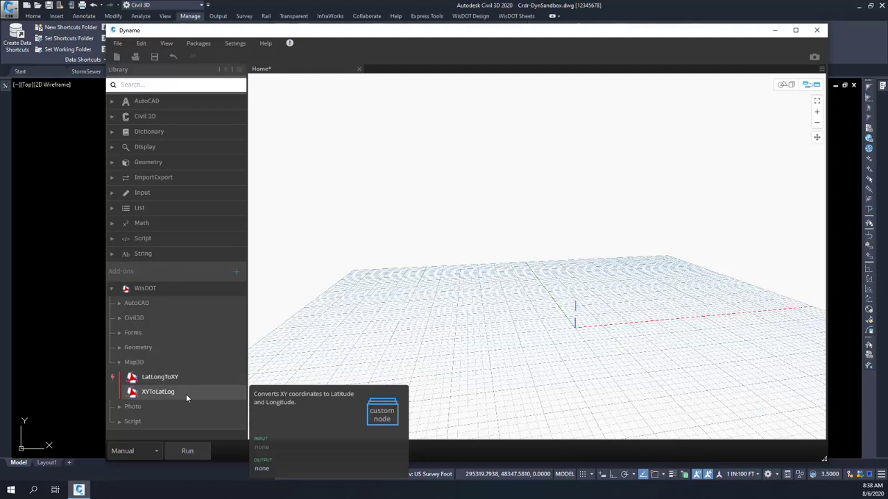
pyautogui.click(118, 362)
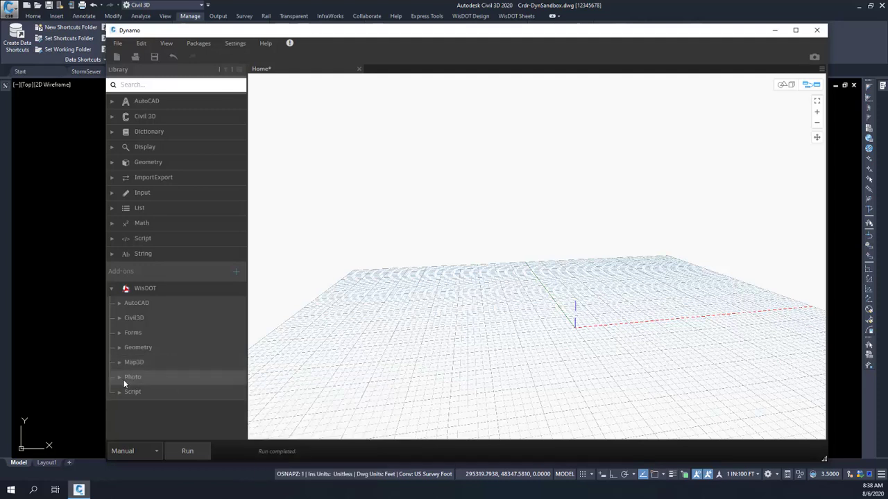
pyautogui.click(119, 378)
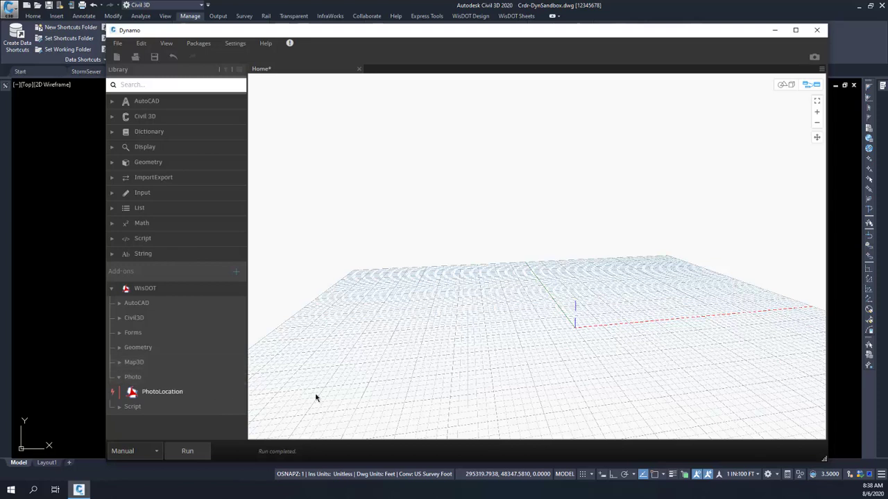
pyautogui.moveTo(160, 397)
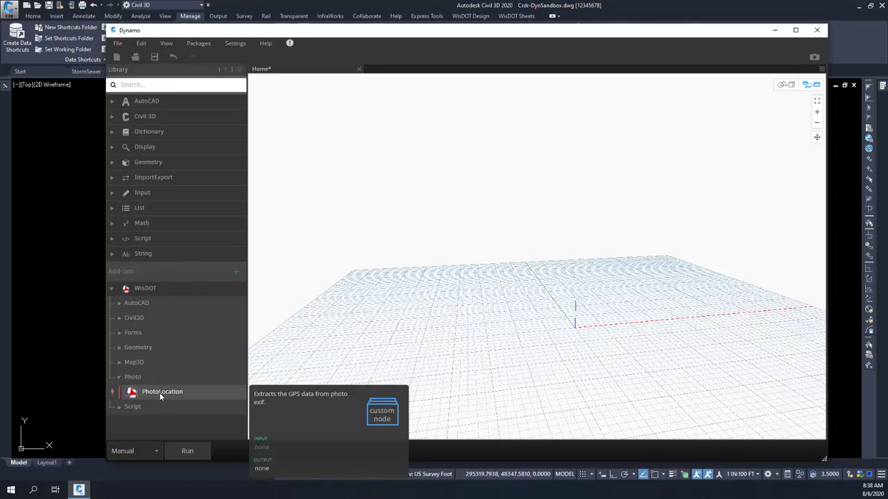
pyautogui.click(118, 378)
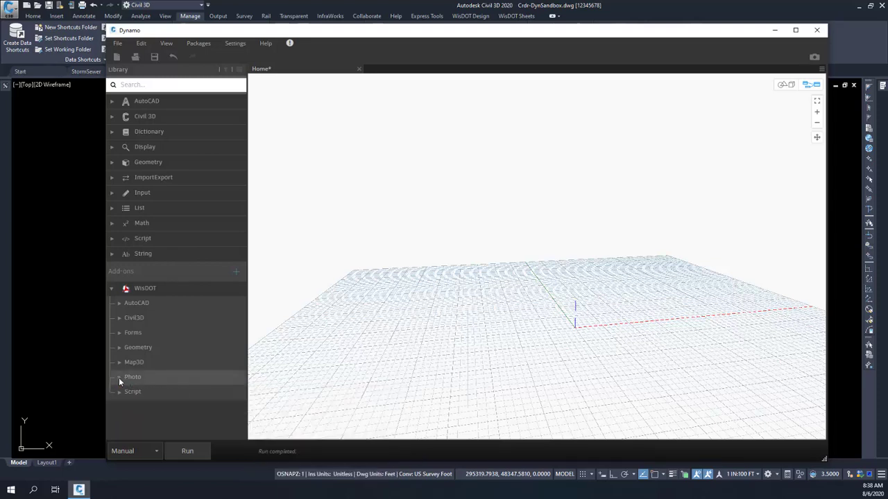
# - Expand the WisDOT Script category and review its nodes, starting with AngleToBearing and CurrentUser
pyautogui.click(126, 392)
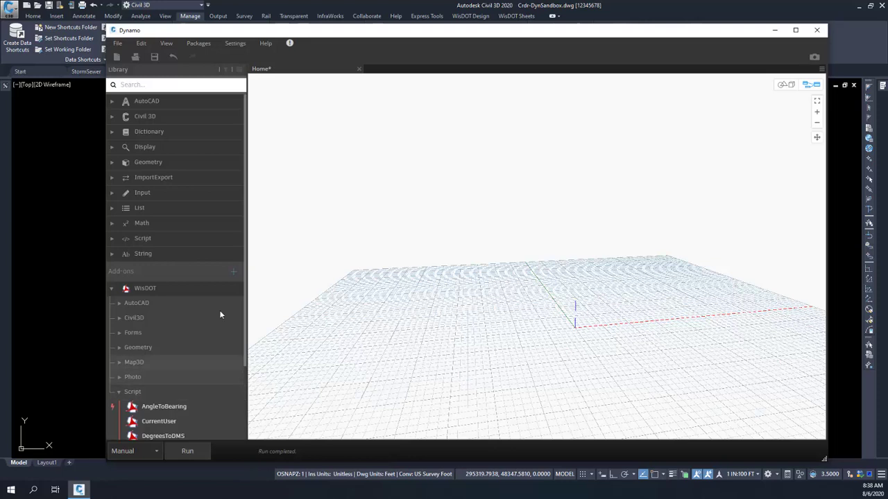
pyautogui.scroll(-3, 238, 374)
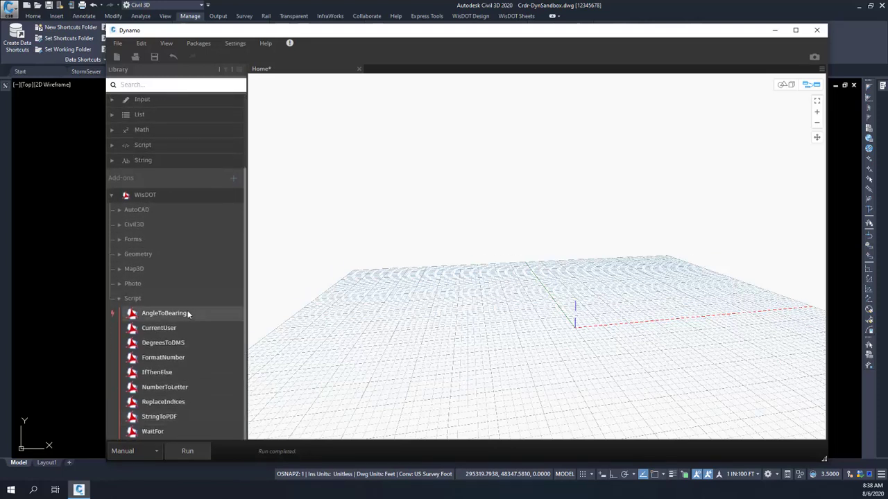
pyautogui.moveTo(172, 317)
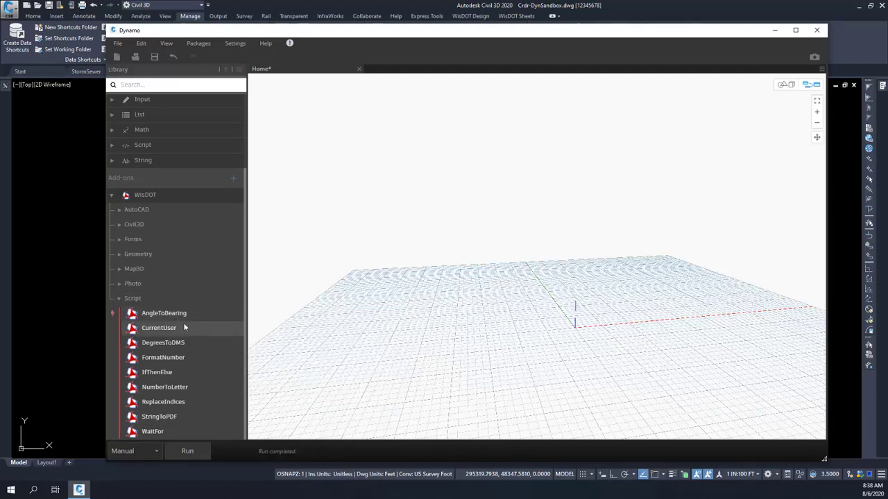
pyautogui.moveTo(163, 331)
# - Place an IfThenElse node from the Script category to view its ports, and remove it from the workspace
pyautogui.click(162, 371)
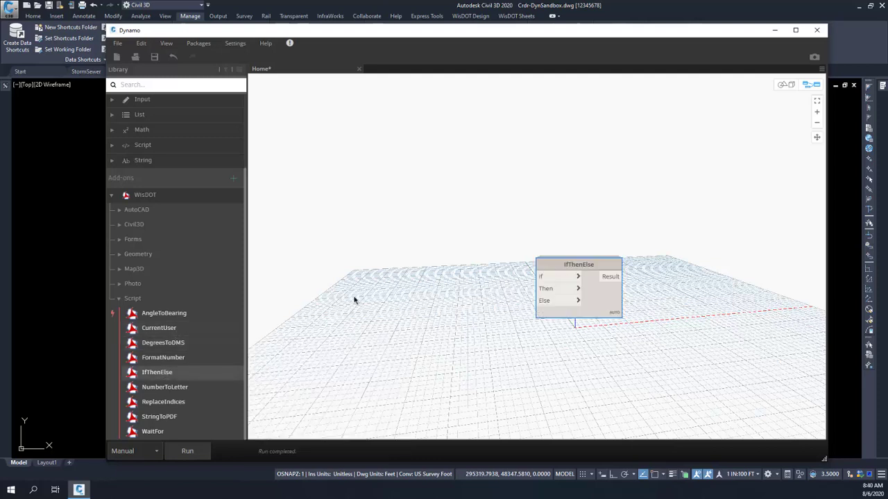
pyautogui.moveTo(597, 260); pyautogui.dragTo(602, 238)
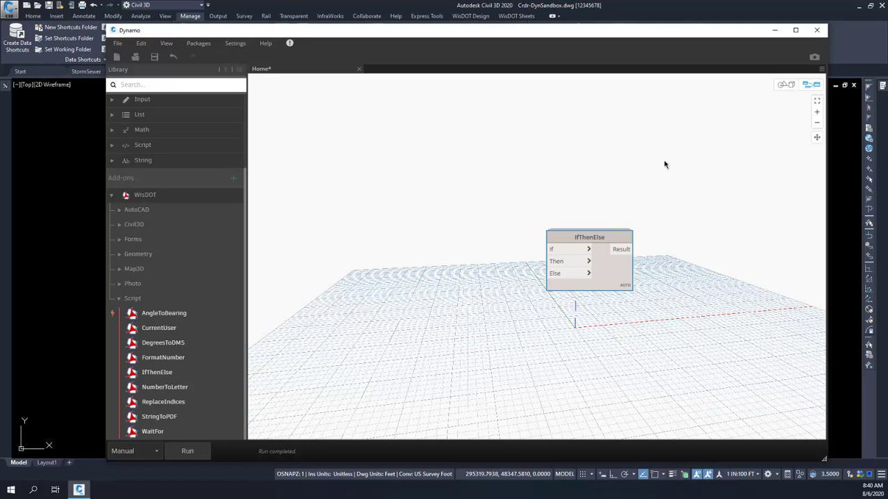
pyautogui.click(603, 243)
pyautogui.press('Delete')
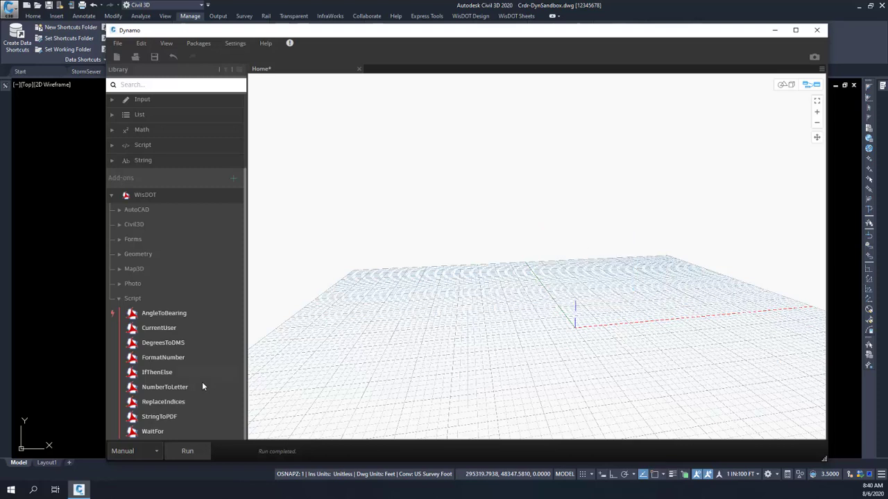
# - Feed a code block value of 3 into the number input of a new NumberToLetter node and preview its output
pyautogui.click(165, 391)
pyautogui.moveTo(591, 278); pyautogui.dragTo(605, 241)
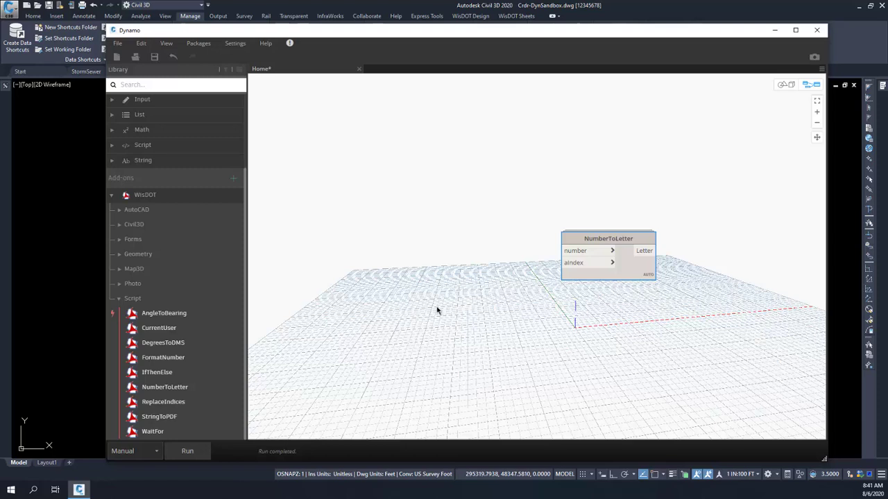
pyautogui.doubleClick(479, 241)
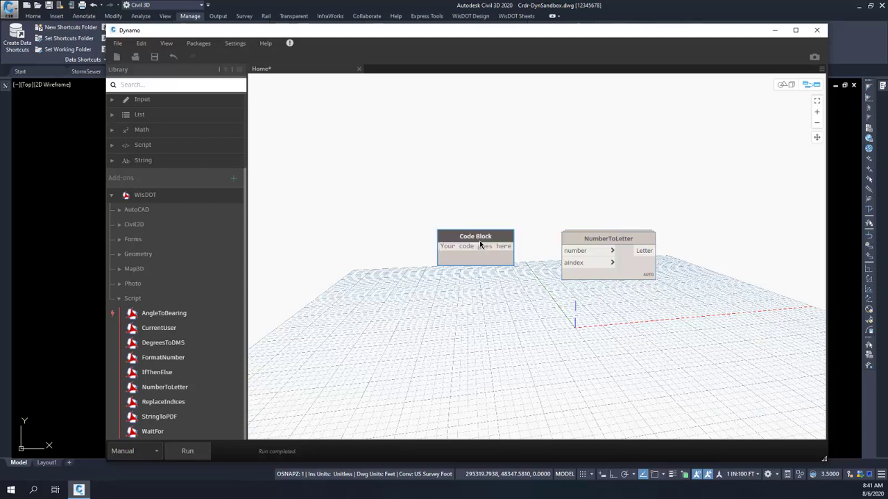
pyautogui.write('3')
pyautogui.click(491, 287)
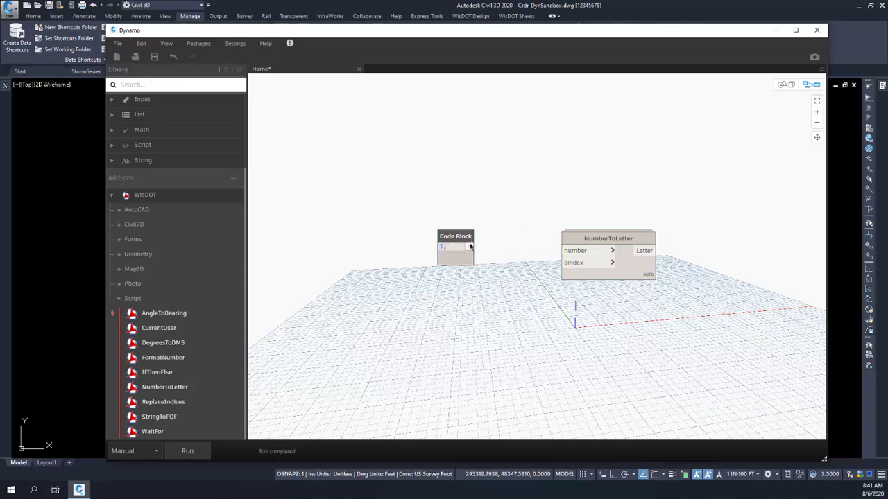
pyautogui.moveTo(474, 246); pyautogui.dragTo(564, 251)
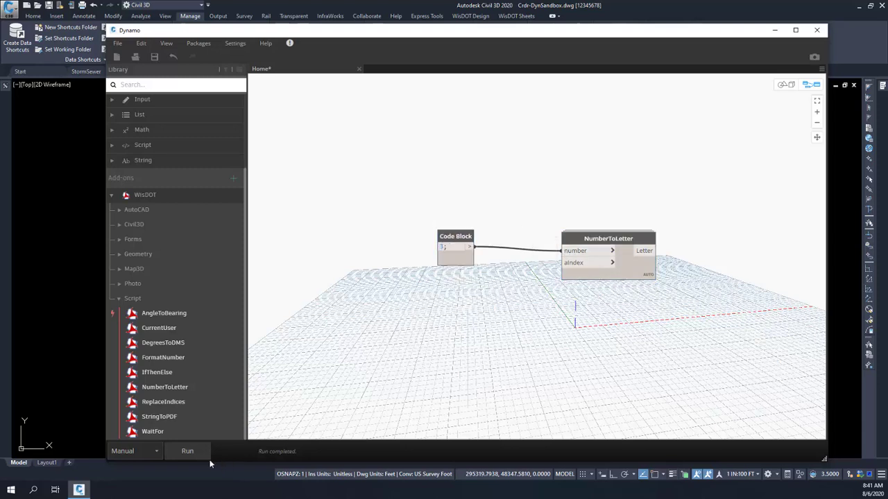
pyautogui.click(637, 288)
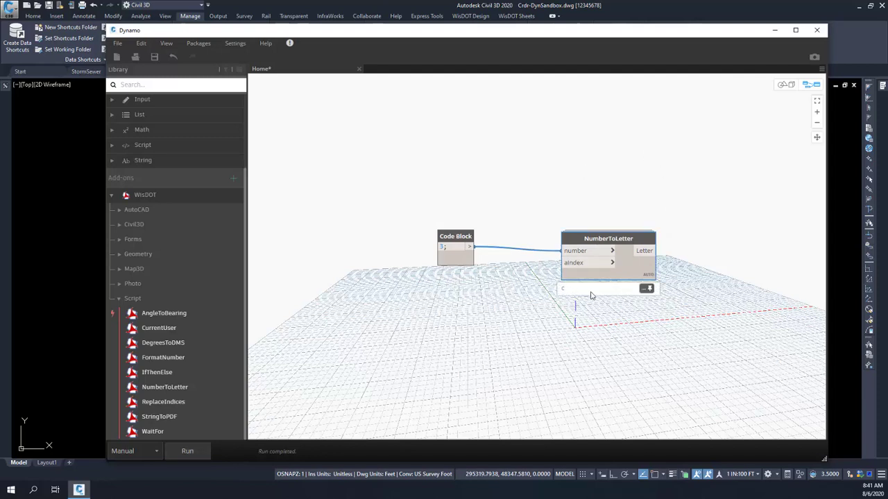
# - Move the code block closer to NumberToLetter and delete both nodes from the workspace
pyautogui.moveTo(463, 237); pyautogui.dragTo(526, 237)
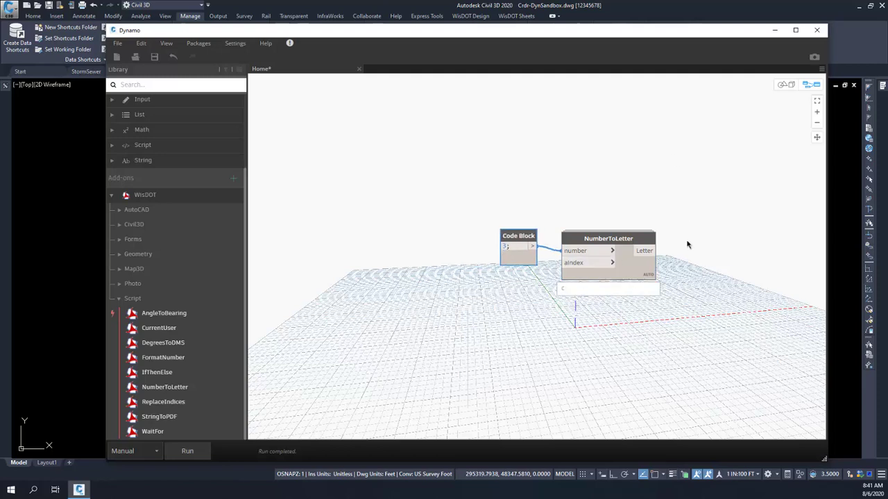
pyautogui.moveTo(700, 203); pyautogui.dragTo(554, 297)
pyautogui.press('Delete')
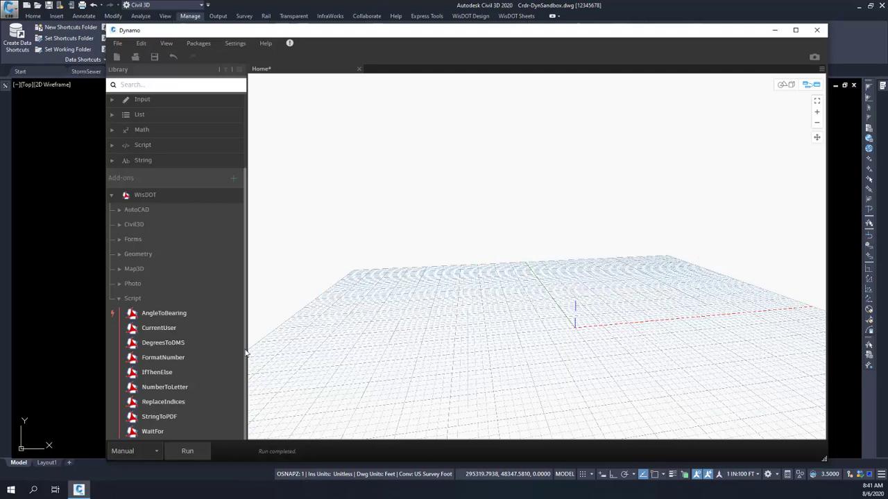
# - Place a ReplaceIndices node to view its list, elements and indices inputs, and delete it again
pyautogui.click(164, 402)
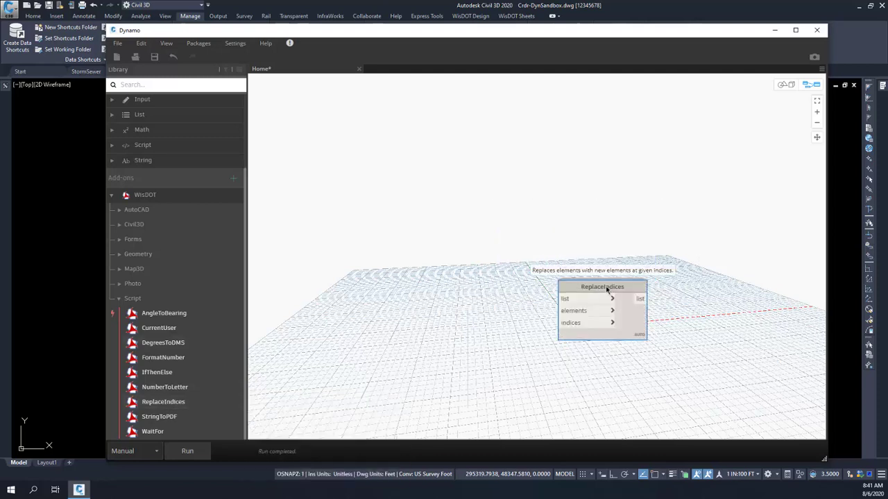
pyautogui.moveTo(601, 288); pyautogui.dragTo(511, 229)
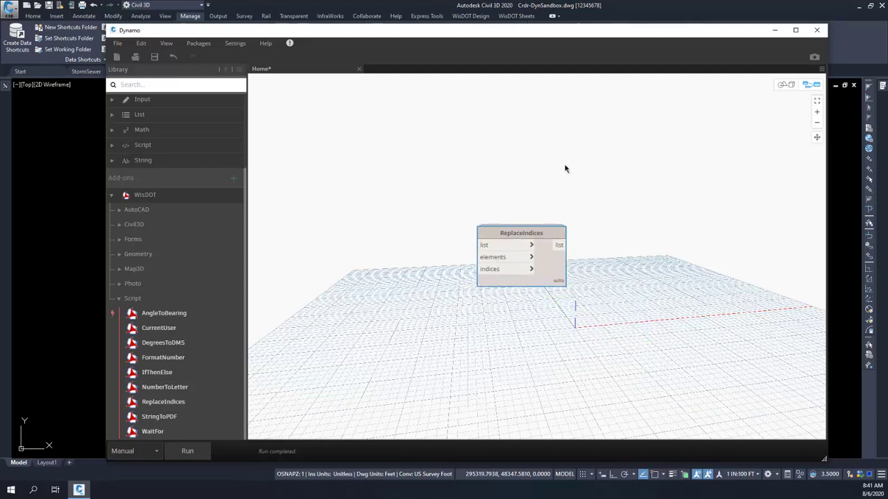
pyautogui.moveTo(525, 233); pyautogui.dragTo(562, 248)
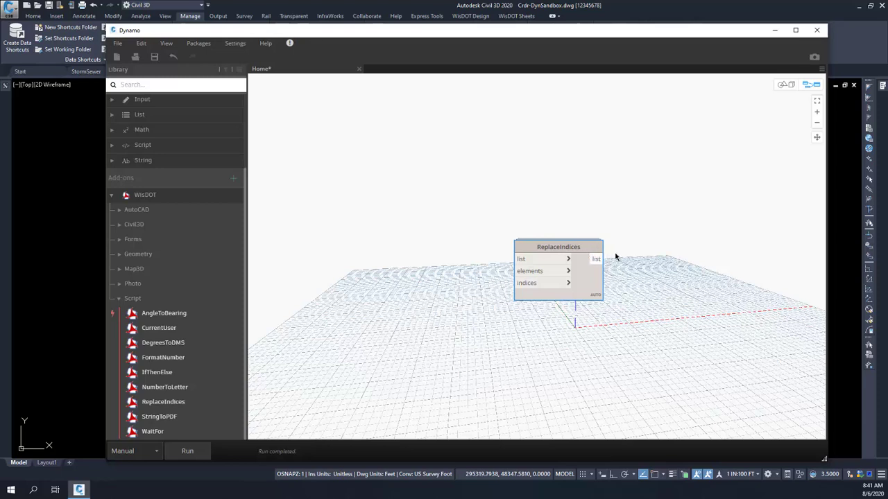
pyautogui.press('Delete')
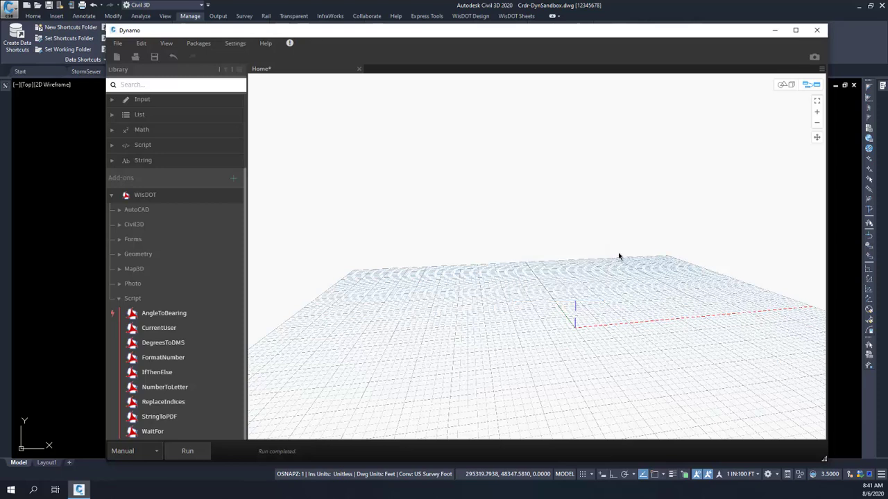
# - Place a StringToPDF node to view its text, file path, margin and font inputs, and delete it again
pyautogui.click(157, 417)
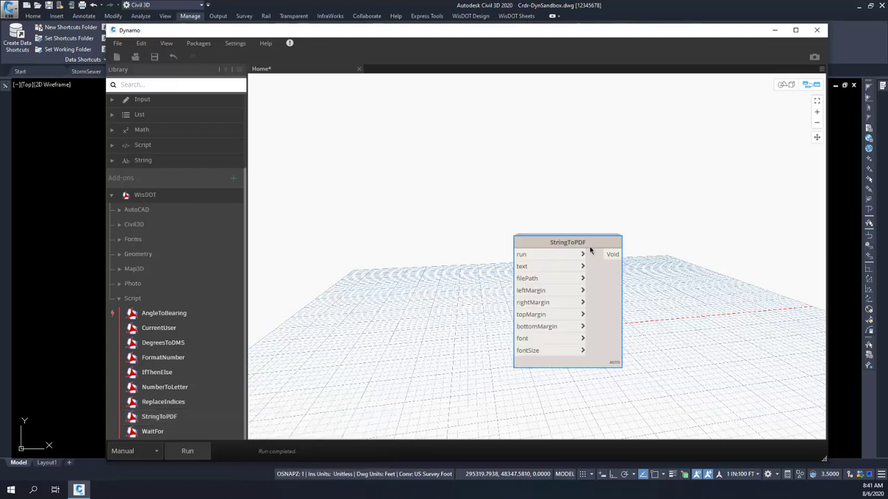
pyautogui.moveTo(590, 250); pyautogui.dragTo(546, 177)
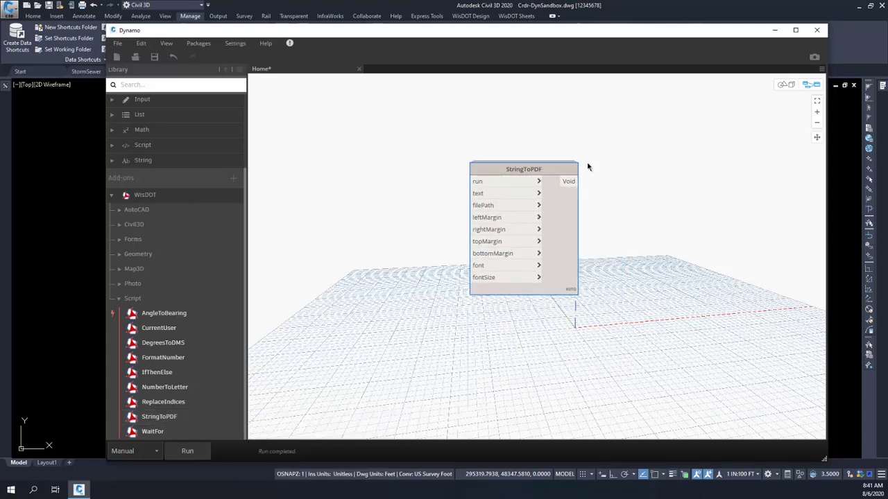
pyautogui.press('Delete')
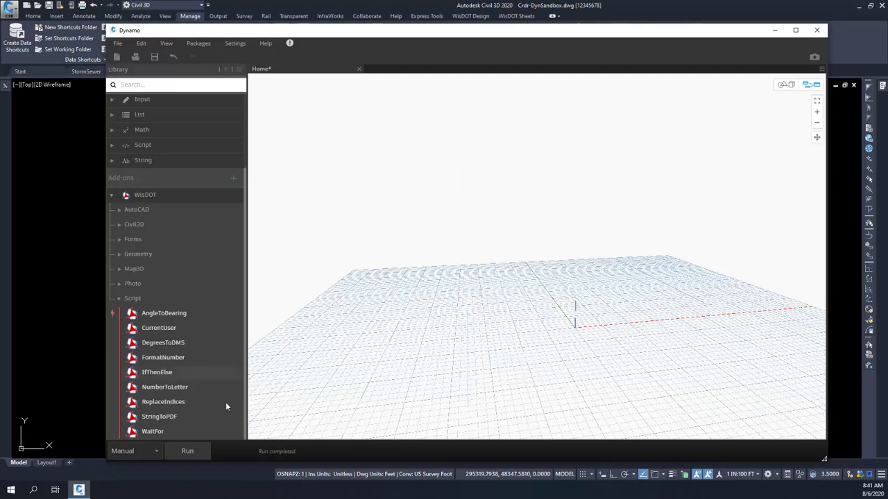
# - Place a WaitFor node to view its passThrough and waitFor inputs, and delete it again
pyautogui.click(153, 432)
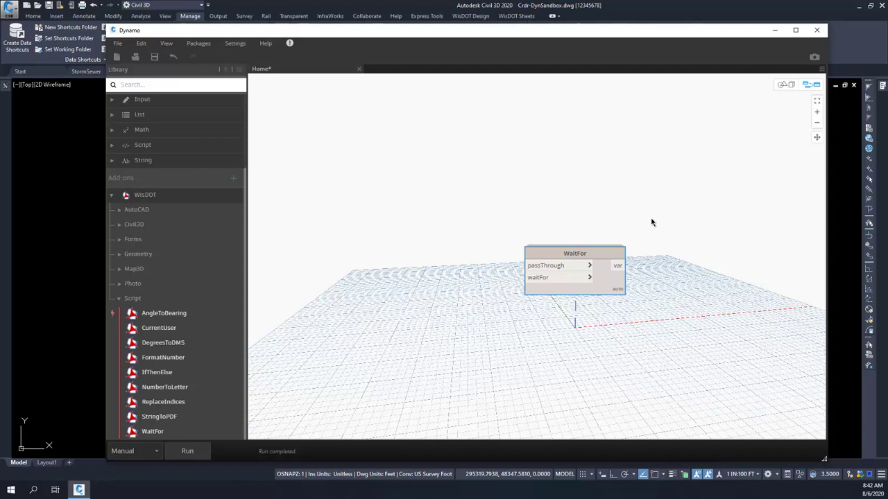
pyautogui.moveTo(539, 259)
pyautogui.press('Delete')
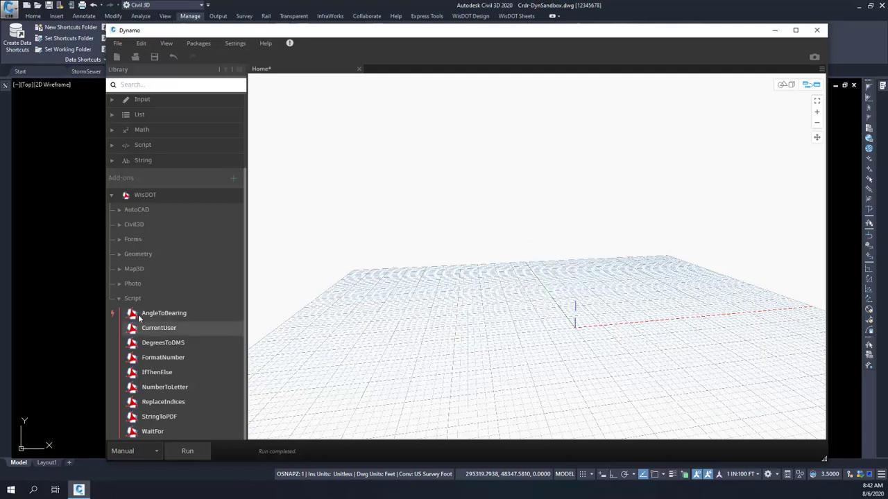
# - Collapse the WisDOT Script category and close Dynamo to return to the Civil 3D drawing
pyautogui.click(119, 299)
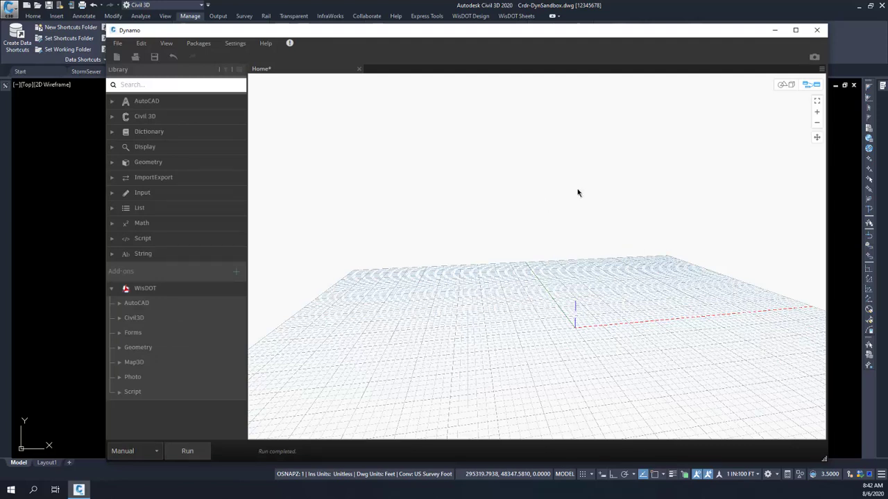
pyautogui.click(817, 31)
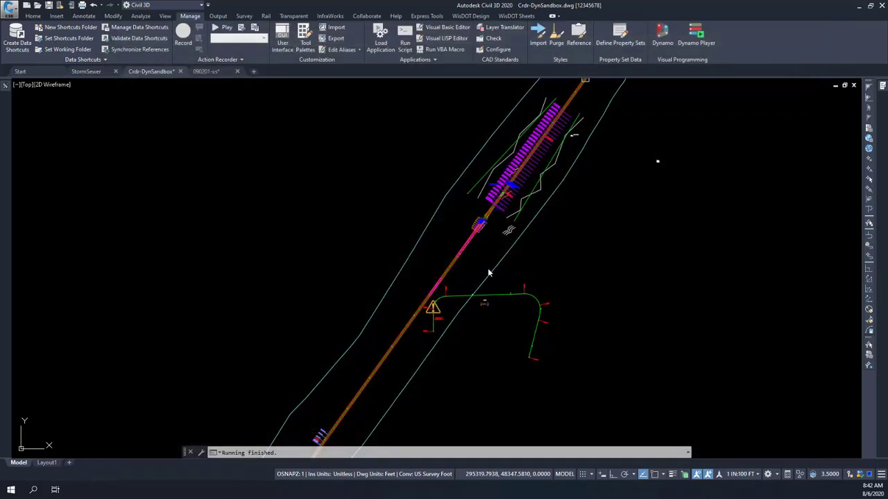
pyautogui.click(487, 270)
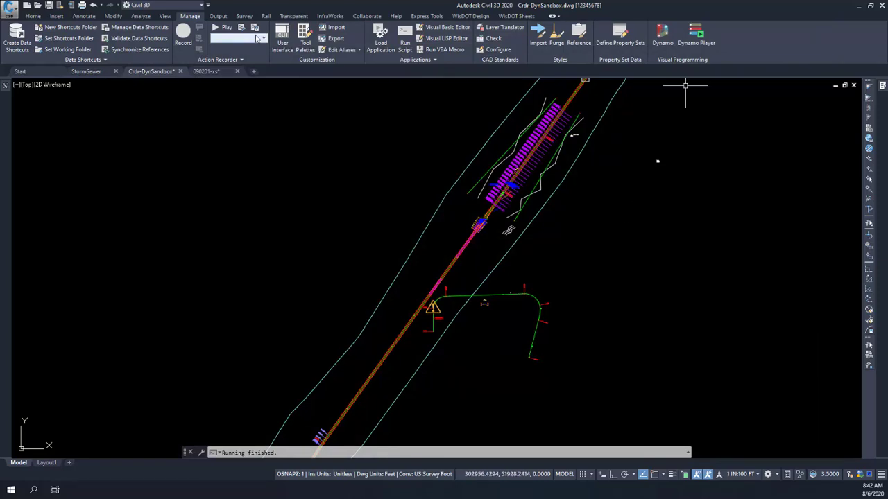
# - Open Dynamo Player from the WisDOT design tools and look through its list of available scripts
pyautogui.click(478, 15)
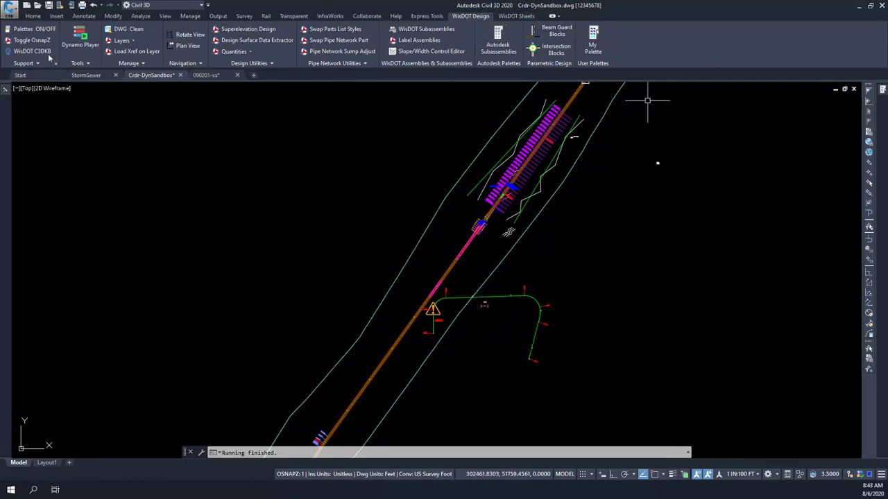
pyautogui.click(81, 38)
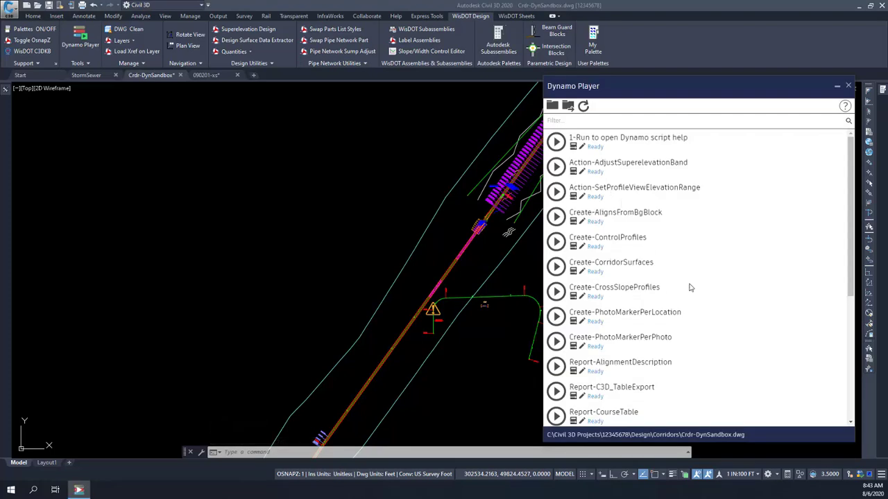
pyautogui.scroll(-5, 688, 289)
pyautogui.scroll(5, 687, 288)
# - Open the inputs of the Create-CorridorSurfaces script and select the corridor in the drawing as its target
pyautogui.moveTo(498, 320); pyautogui.dragTo(346, 328, button='middle')
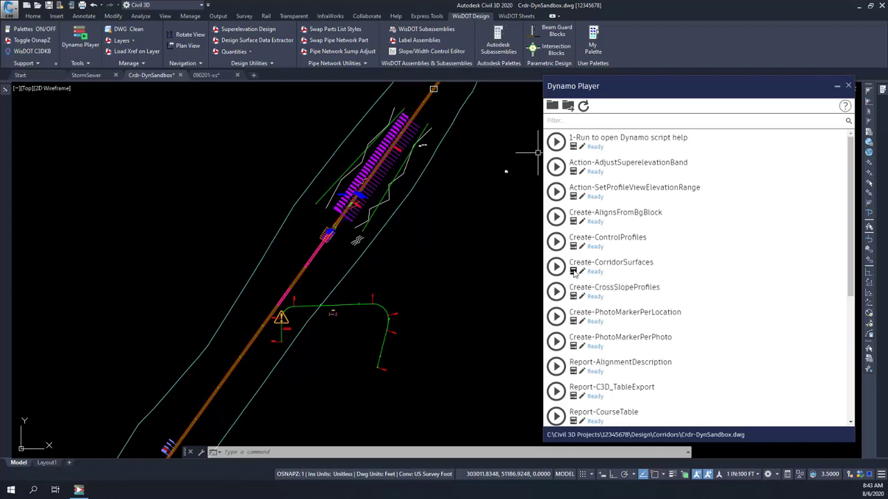
pyautogui.click(572, 271)
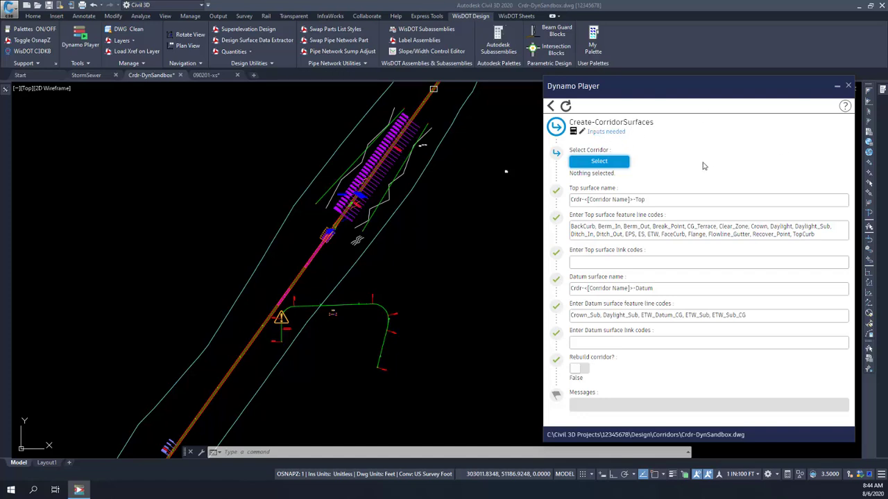
pyautogui.click(599, 161)
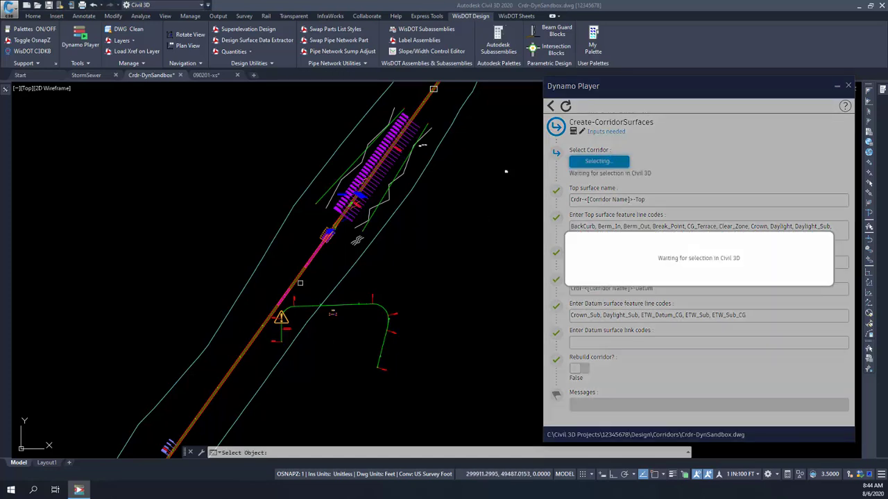
pyautogui.scroll(4, 299, 279)
pyautogui.scroll(3, 299, 279)
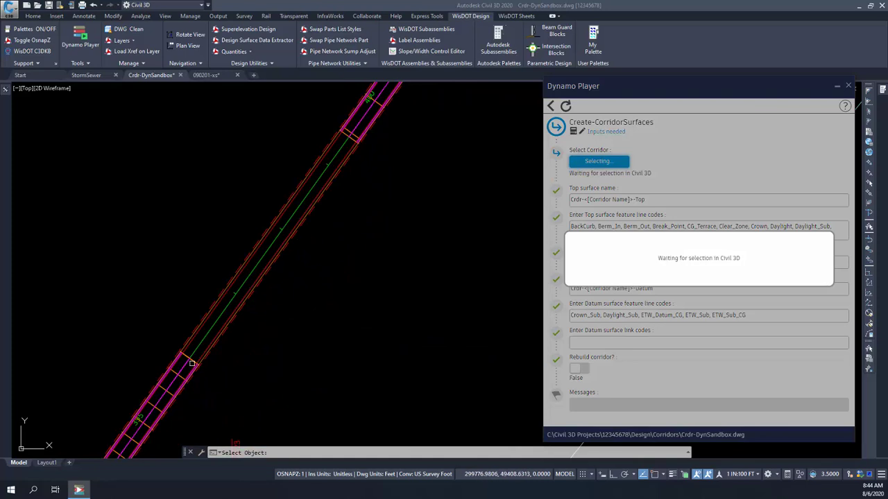
pyautogui.click(191, 360)
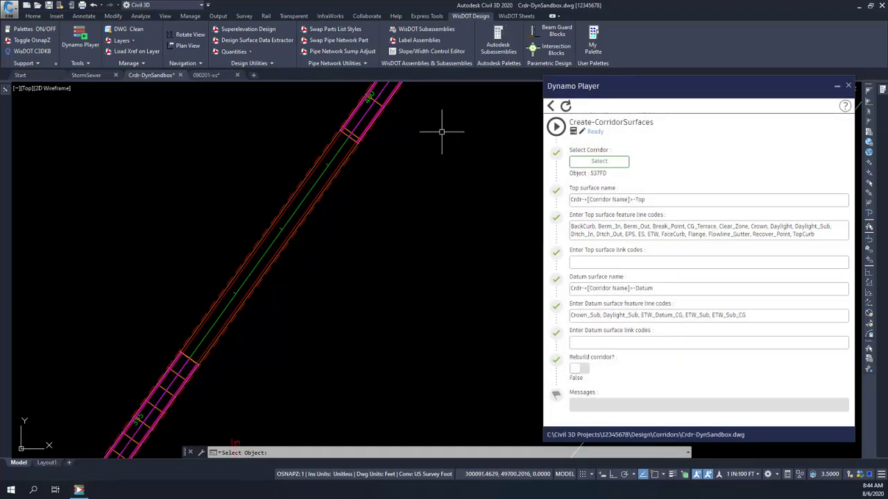
# - Review the script's default Top and Datum surface names and the Datum surface feature line codes
pyautogui.moveTo(701, 85); pyautogui.dragTo(666, 61)
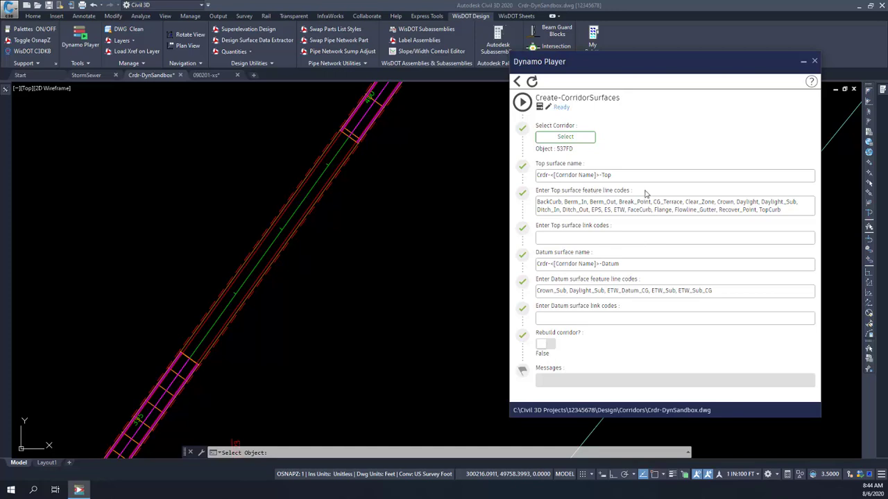
pyautogui.tripleClick(604, 175)
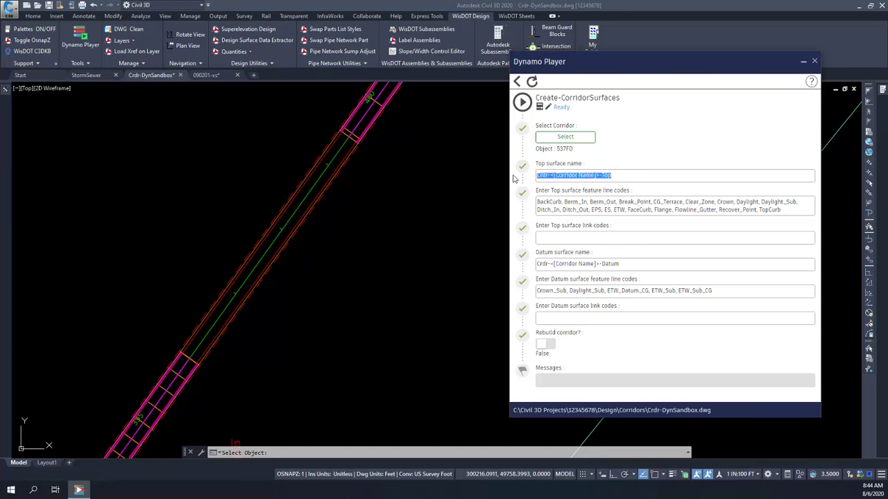
pyautogui.click(641, 266)
pyautogui.tripleClick(604, 264)
pyautogui.moveTo(731, 291); pyautogui.dragTo(536, 292)
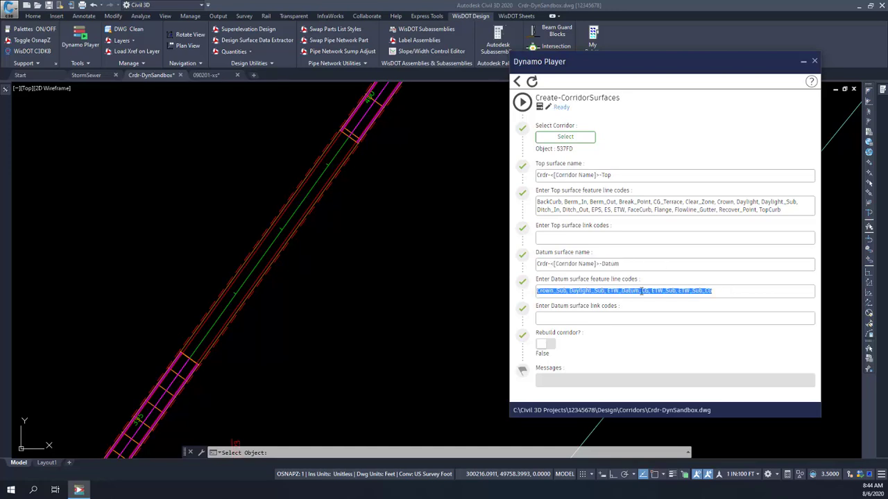
# - Append MyCode to the Top surface feature line codes and run the script with the corridor rebuild set to True
pyautogui.click(715, 292)
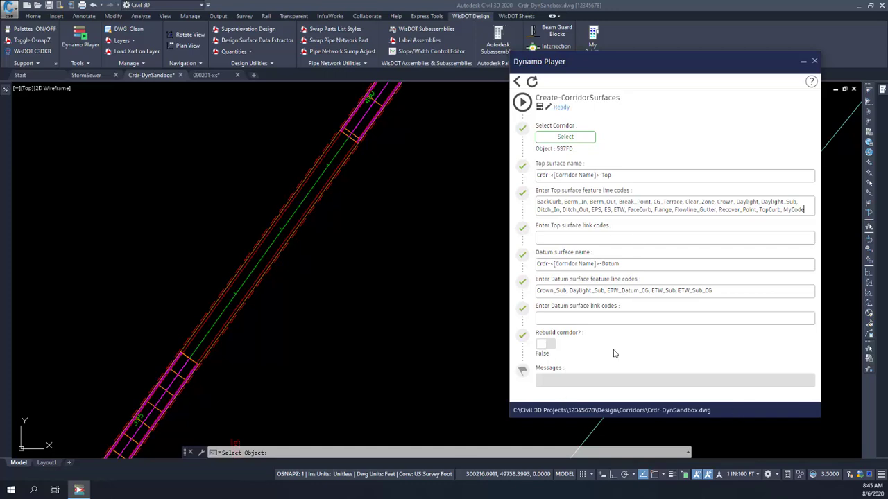
pyautogui.click(546, 345)
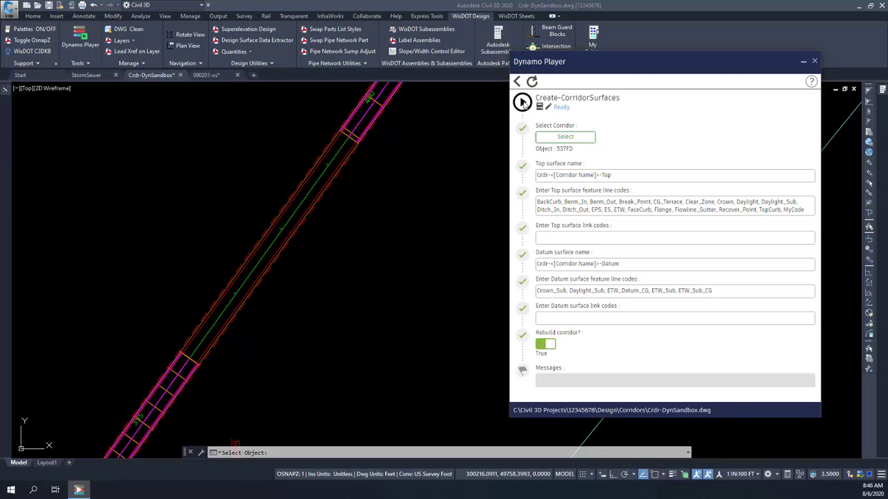
pyautogui.click(522, 102)
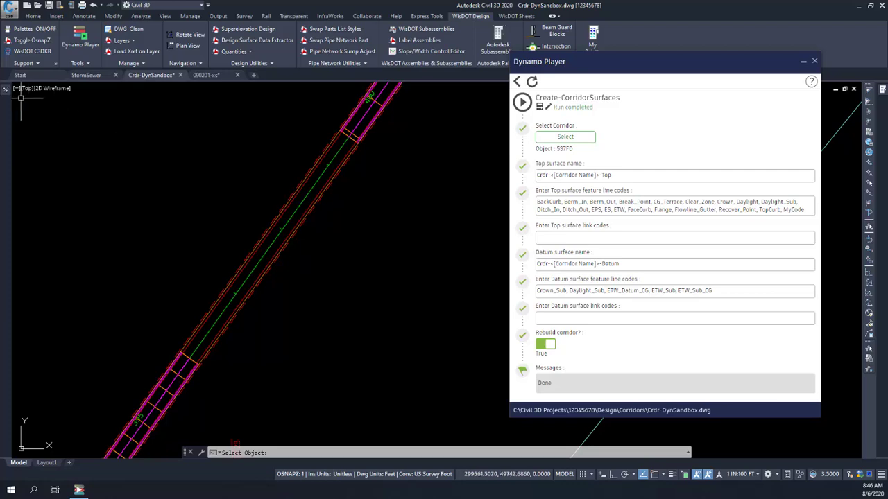
# - Inspect the feature line codes in the corridor's Top and Datum surfaces, and leave the corridor surface settings without changes
pyautogui.moveTo(7, 92)
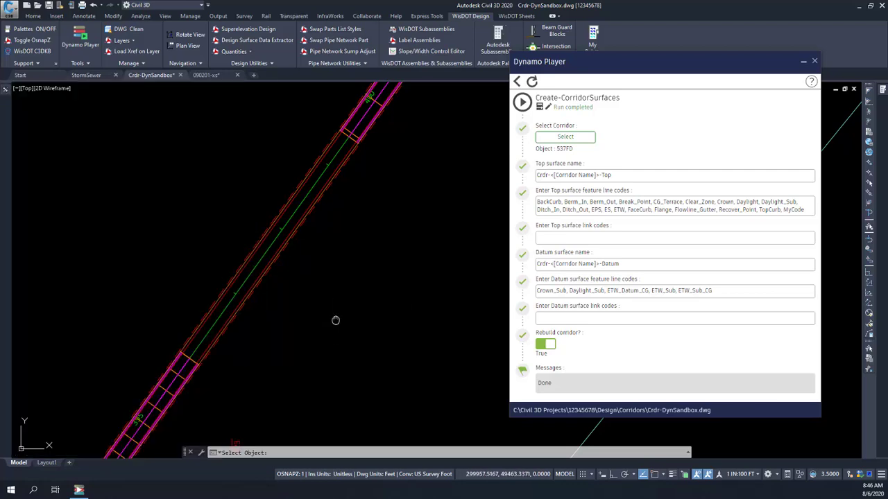
pyautogui.moveTo(337, 319); pyautogui.dragTo(406, 312, button='middle')
pyautogui.click(278, 339)
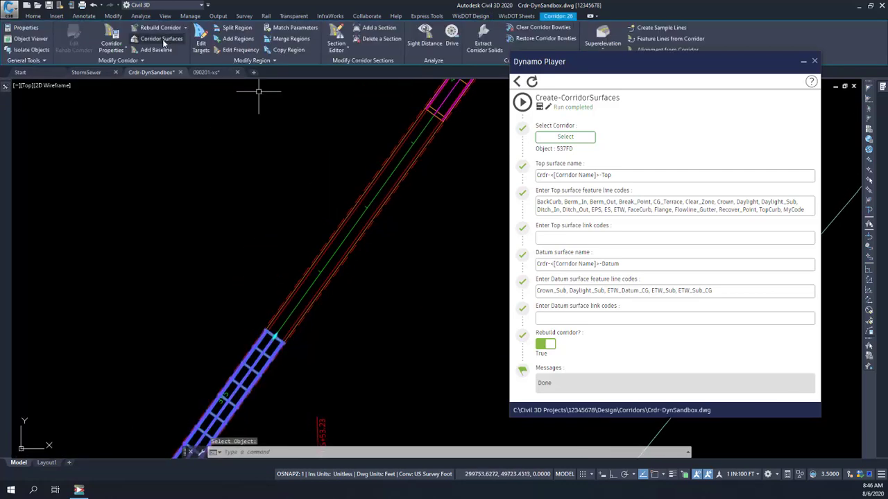
pyautogui.click(163, 43)
pyautogui.moveTo(415, 139); pyautogui.dragTo(249, 125)
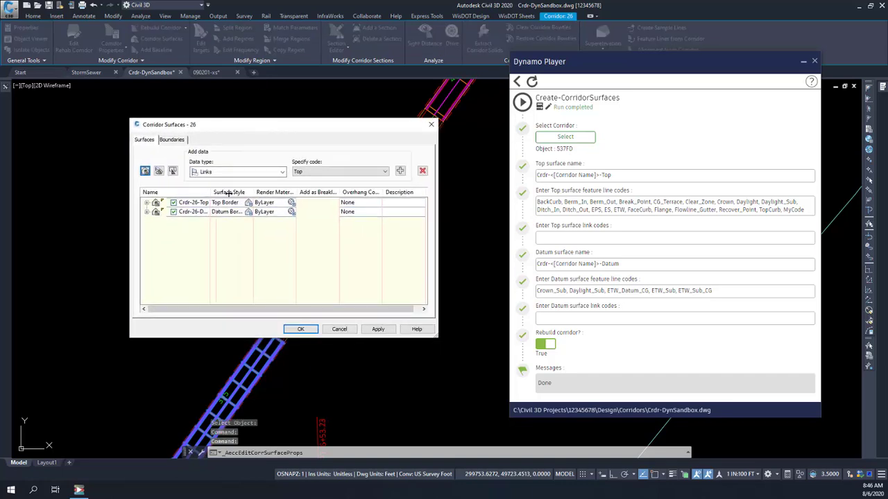
pyautogui.moveTo(215, 193); pyautogui.dragTo(247, 193)
pyautogui.click(147, 202)
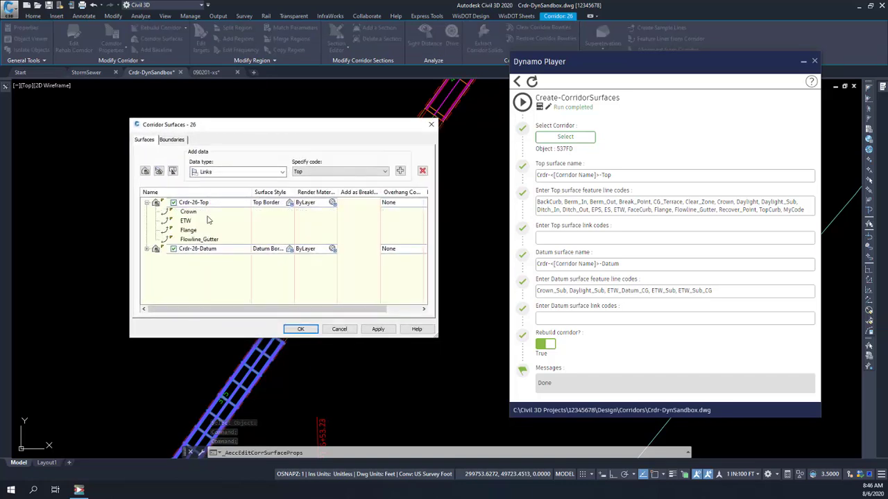
pyautogui.click(147, 249)
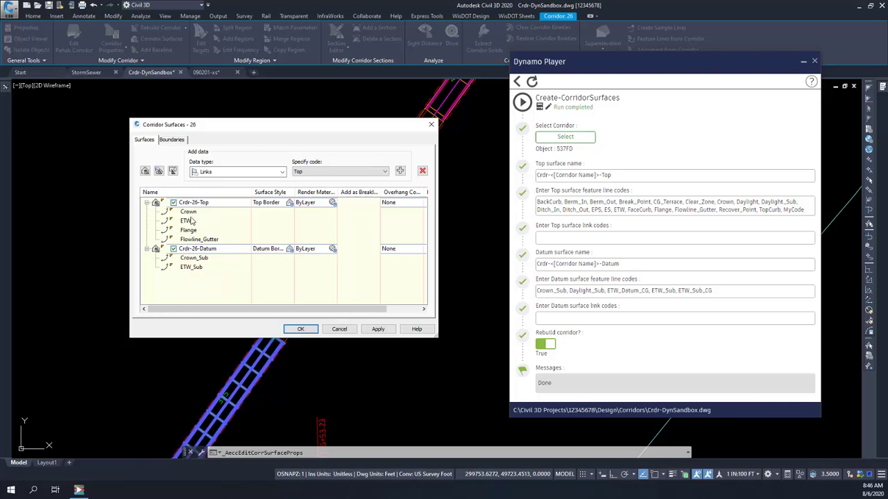
pyautogui.click(339, 329)
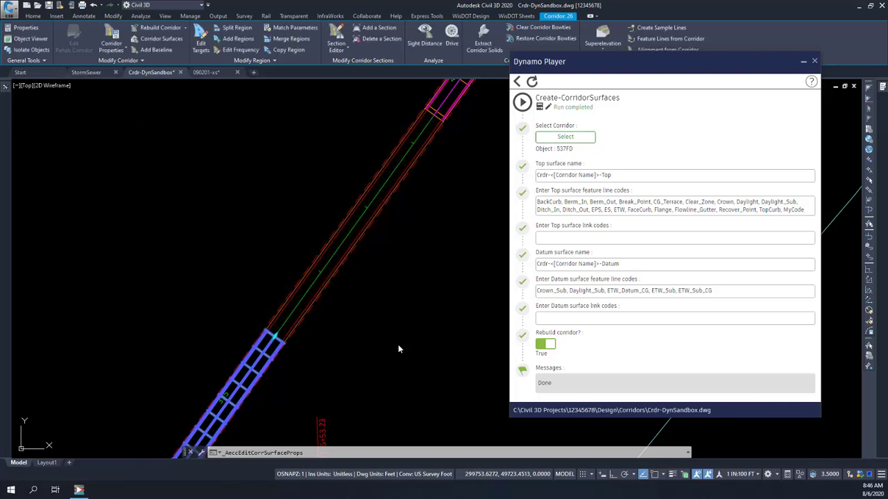
pyautogui.click(412, 321)
pyautogui.press('Escape')
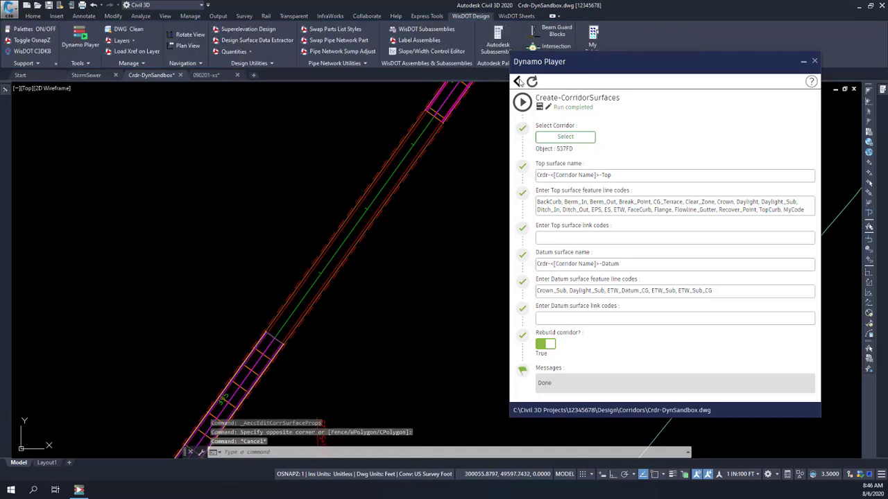
# - Return to the script list and view the Slope Control Editor's options for creating a control profile, closing the editor again
pyautogui.click(517, 81)
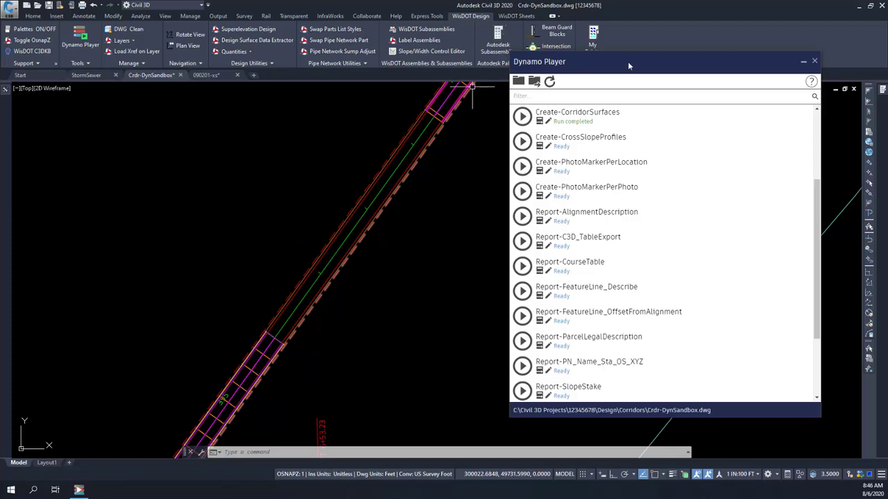
pyautogui.moveTo(627, 61); pyautogui.dragTo(636, 90)
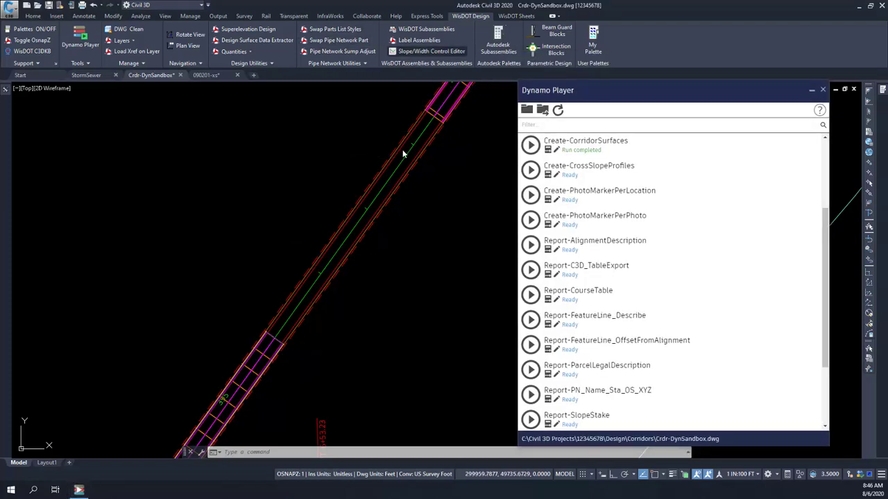
pyautogui.click(431, 51)
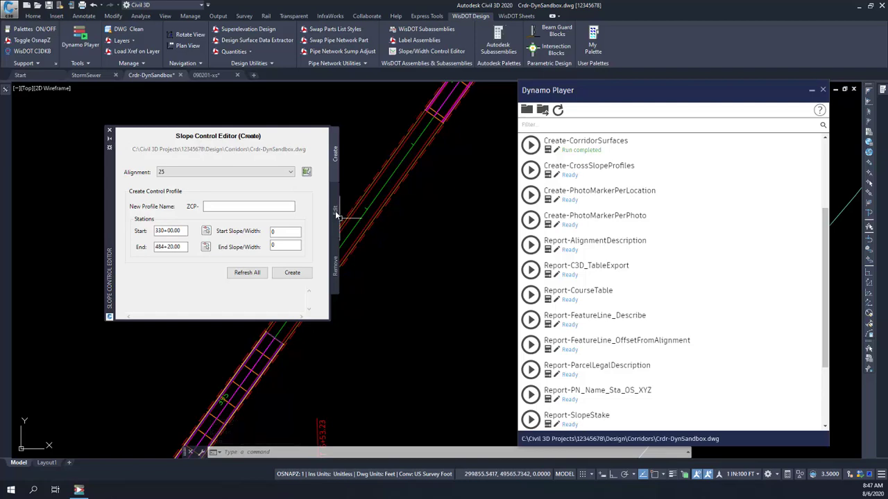
pyautogui.click(231, 206)
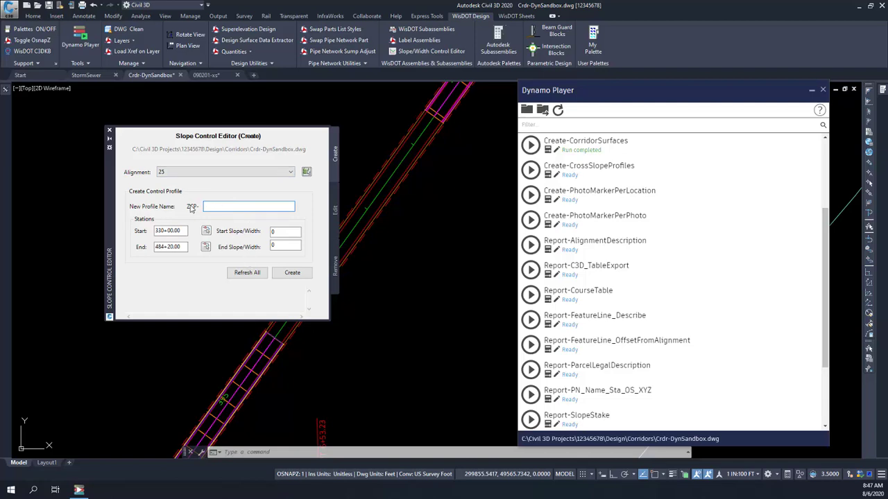
pyautogui.click(109, 132)
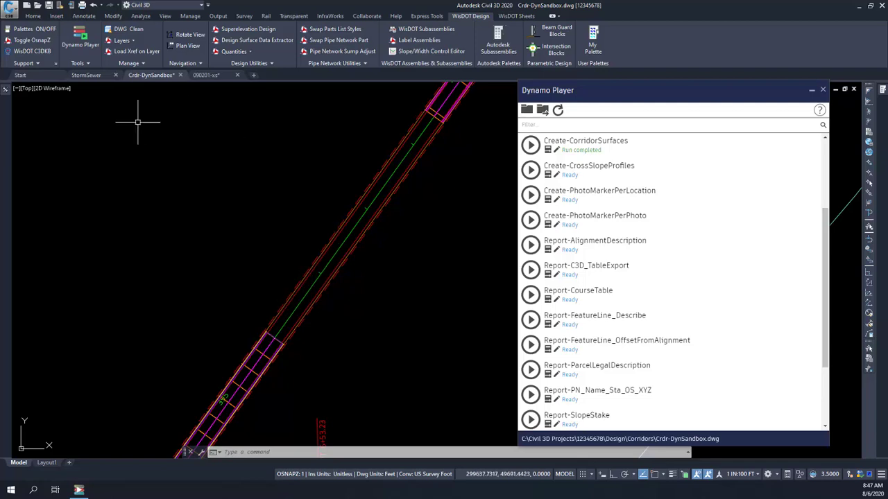
# - Expand centerline alignment 26 in the Toolspace and view its existing profiles
pyautogui.moveTo(8, 94)
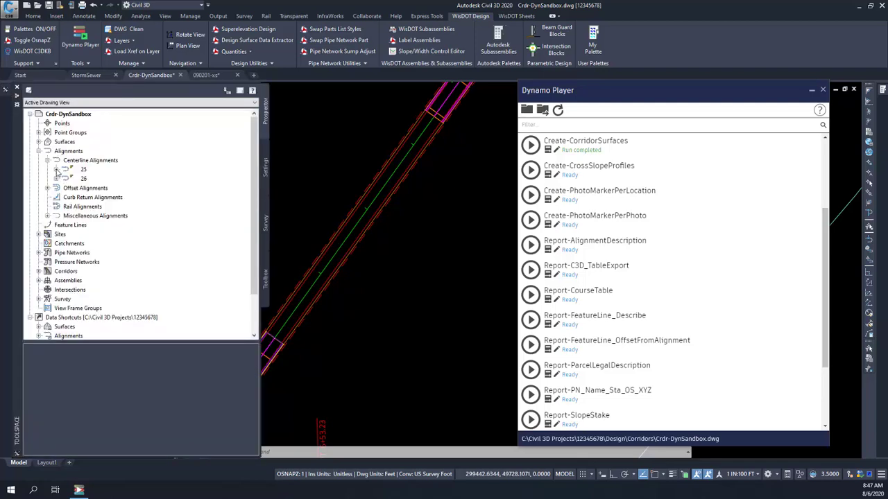
pyautogui.click(56, 178)
pyautogui.click(65, 197)
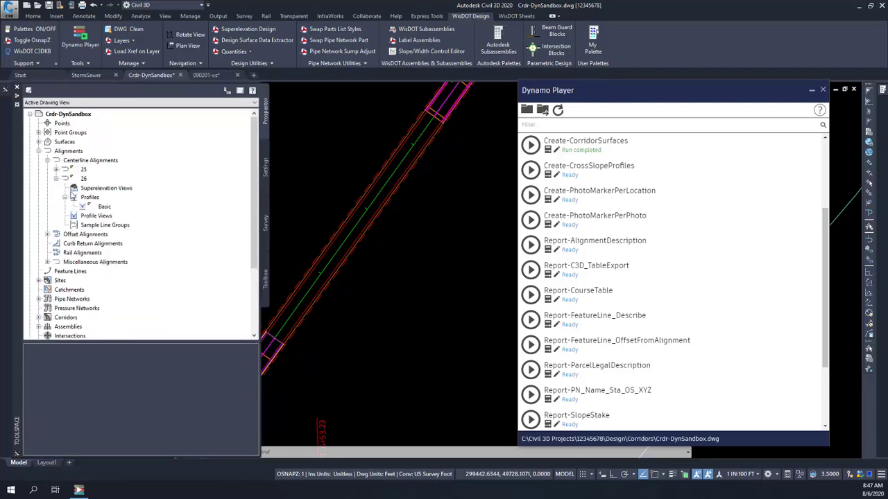
pyautogui.click(84, 179)
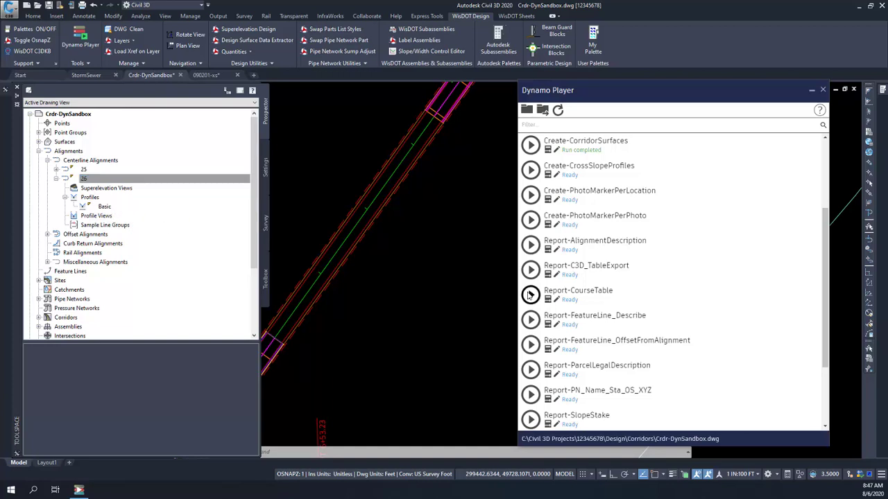
pyautogui.click(444, 276)
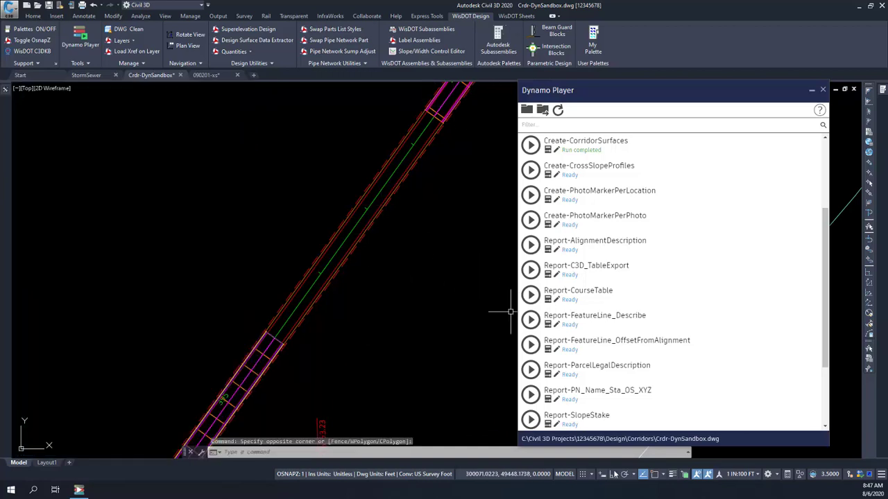
# - Open the inputs of the Create-ControlProfiles script and select the green alignment with the curved ends
pyautogui.scroll(1, 748, 155)
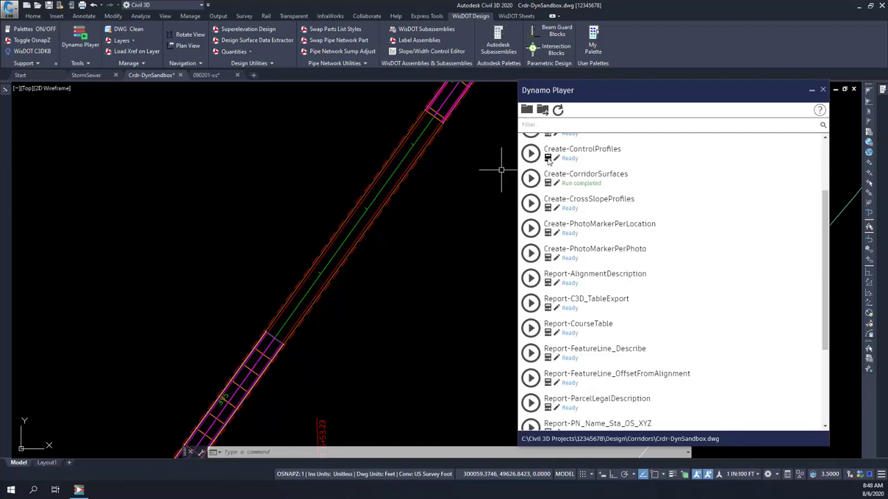
pyautogui.click(548, 159)
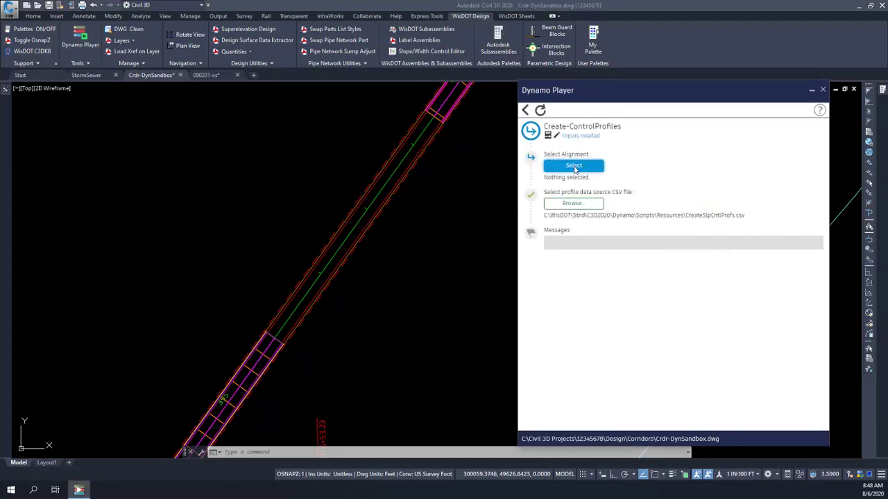
pyautogui.click(574, 166)
pyautogui.scroll(-2, 392, 276)
pyautogui.moveTo(393, 276); pyautogui.dragTo(232, 158, button='middle')
pyautogui.moveTo(445, 289); pyautogui.dragTo(389, 306, button='middle')
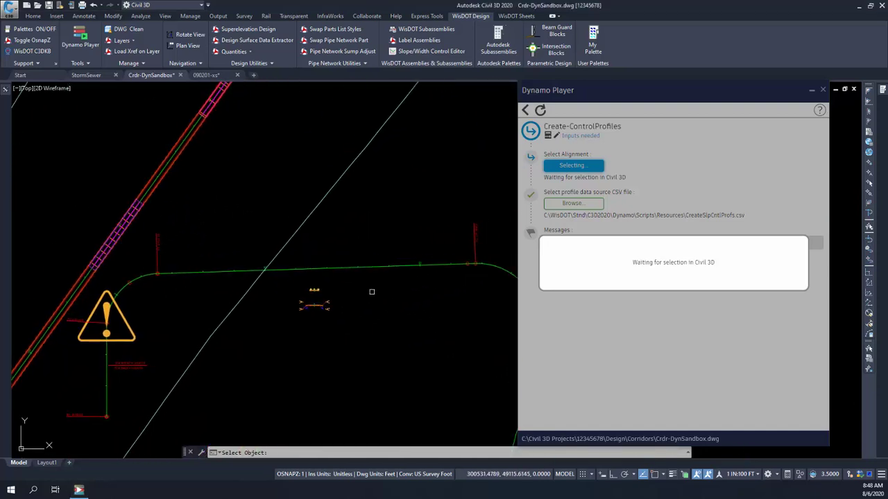
pyautogui.click(343, 268)
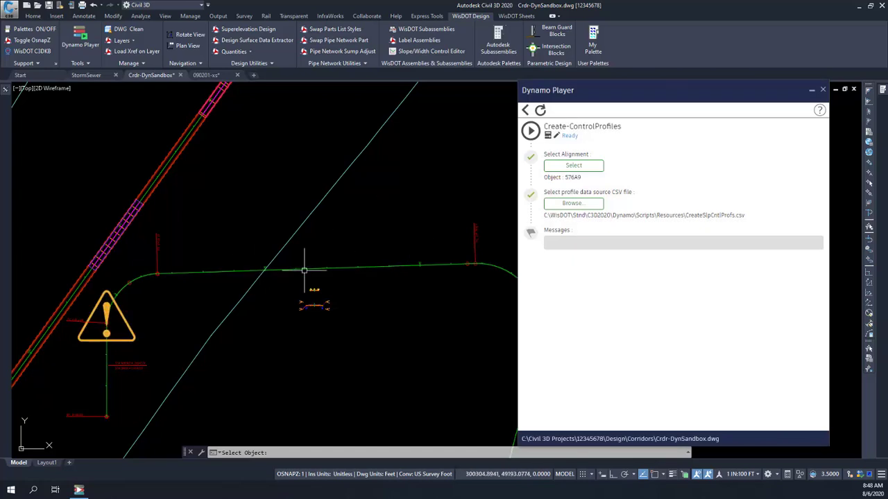
pyautogui.click(304, 269)
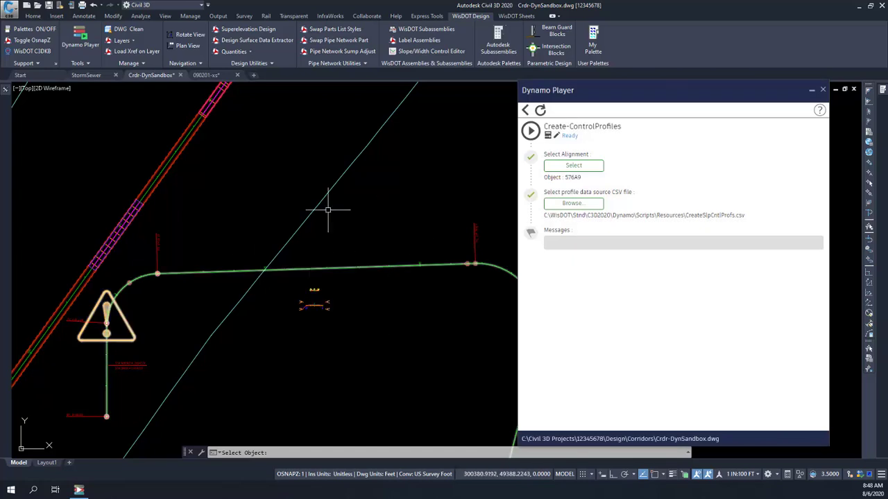
pyautogui.press('Escape')
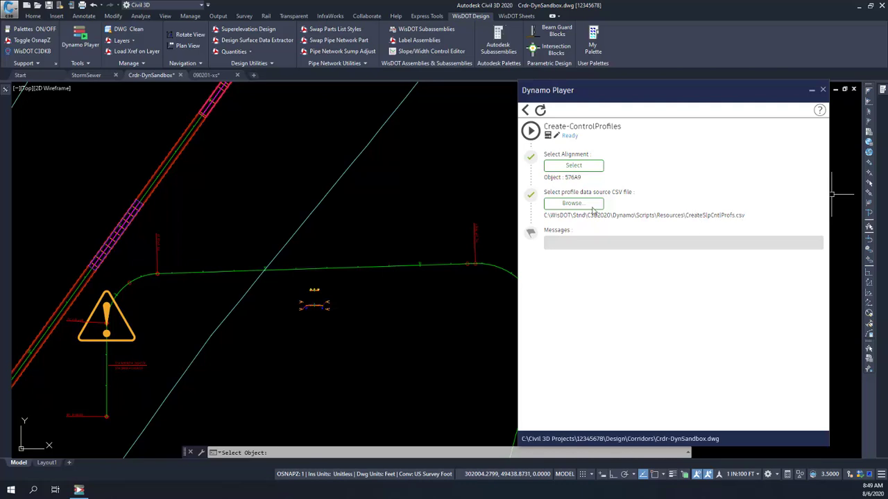
# - Open the script's data source file CreateSlpCntlProfs.csv in Excel for editing, leaving the script's file selection as it is
pyautogui.click(574, 203)
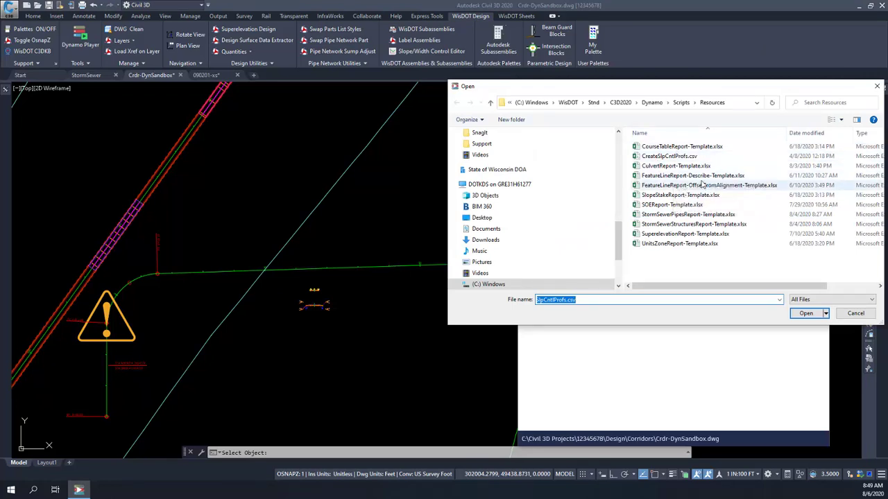
pyautogui.click(672, 157)
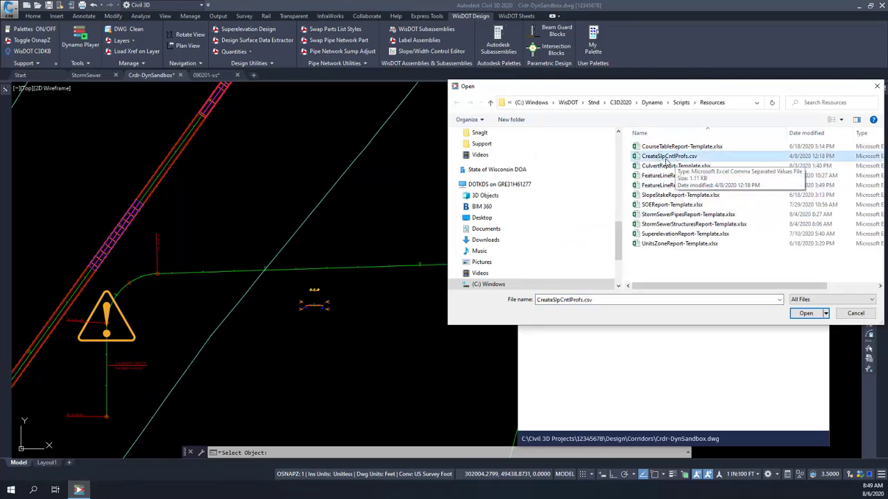
pyautogui.rightClick(667, 159)
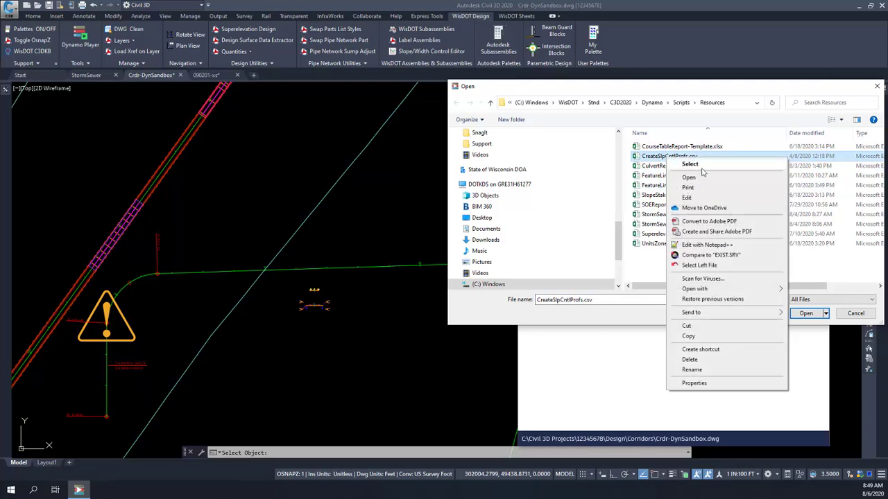
pyautogui.click(697, 178)
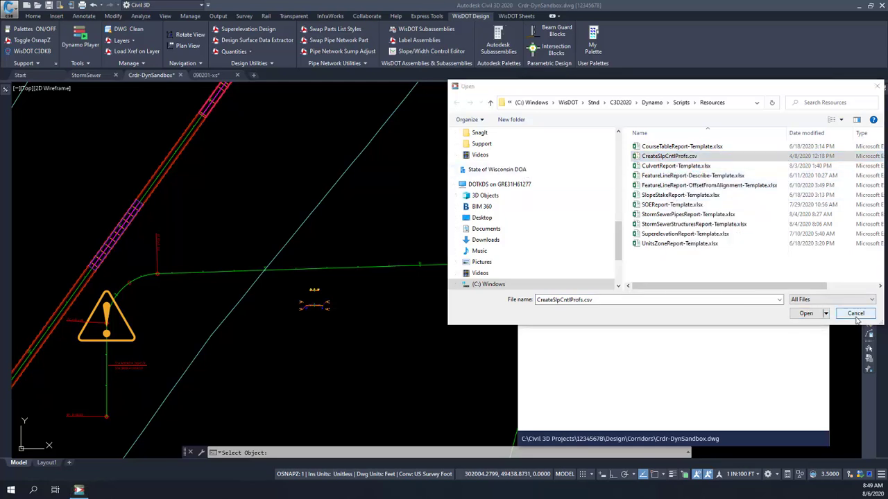
pyautogui.click(806, 313)
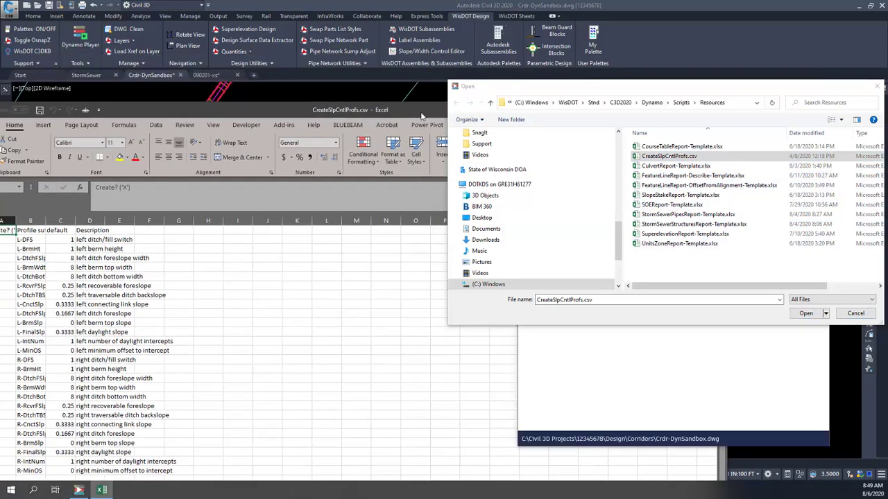
pyautogui.click(858, 314)
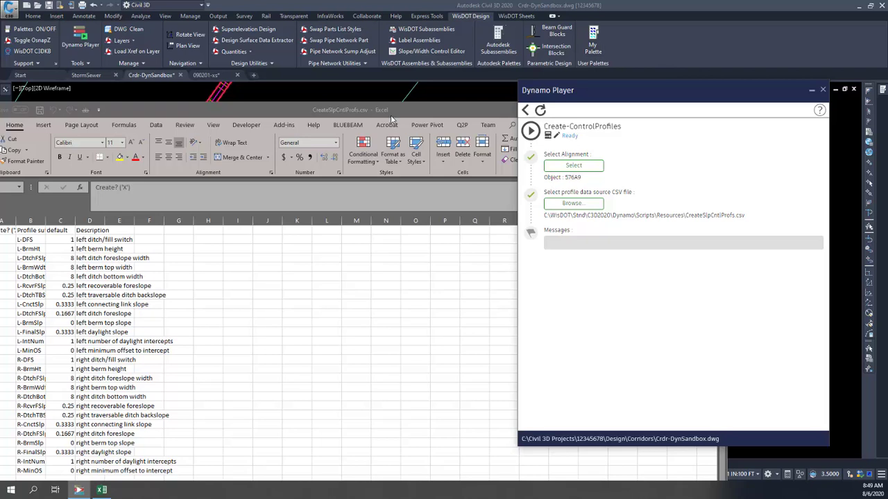
pyautogui.moveTo(384, 113); pyautogui.dragTo(430, 43)
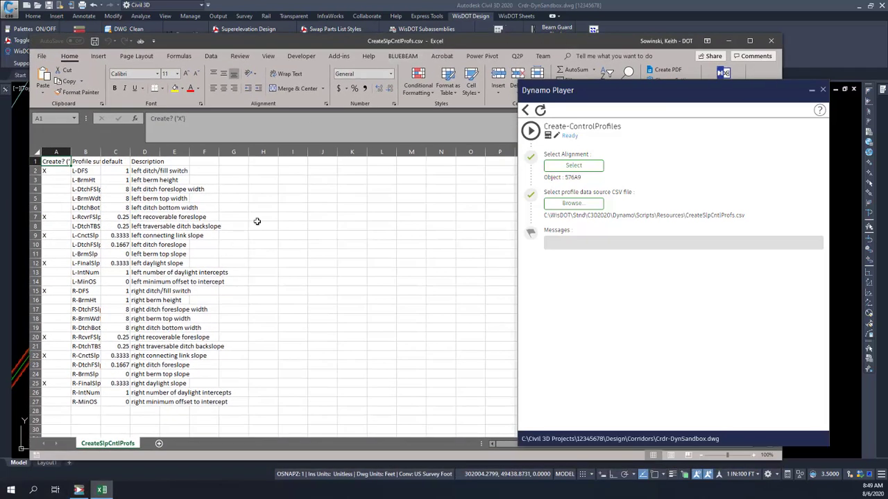
# - Fit the Create and Profile suffix columns to their contents and examine the profile suffixes and their default values
pyautogui.doubleClick(70, 151)
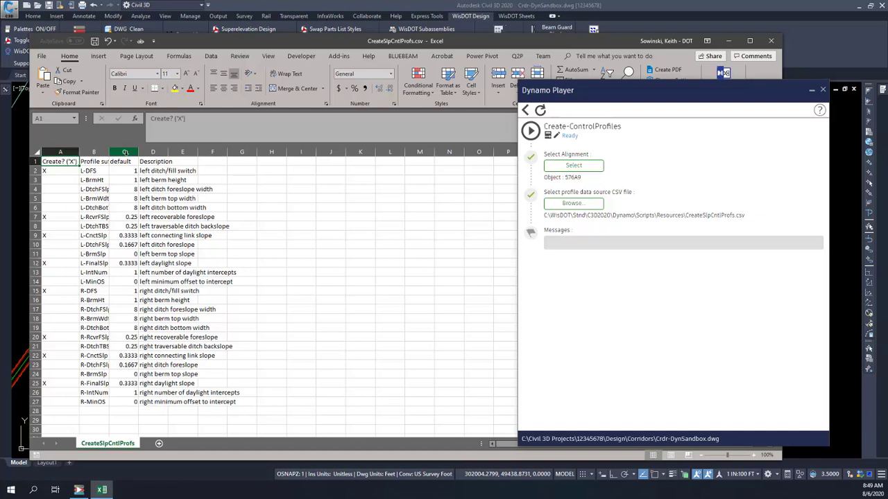
pyautogui.doubleClick(109, 152)
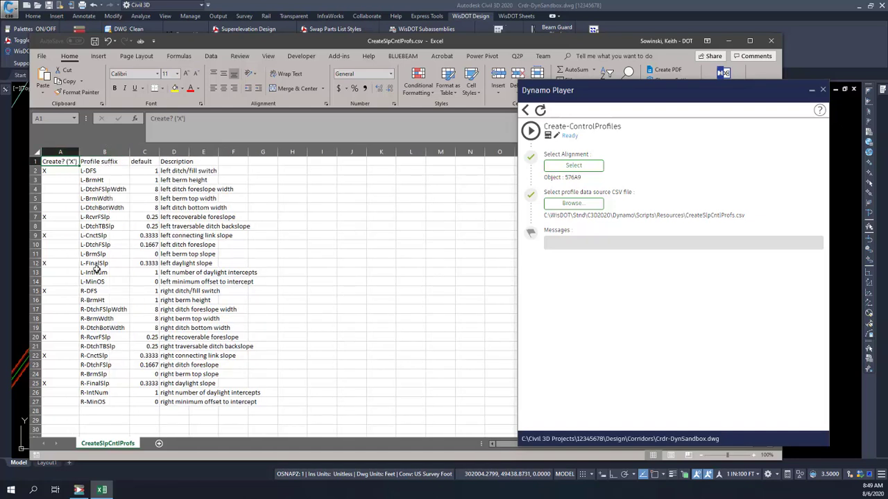
pyautogui.click(102, 173)
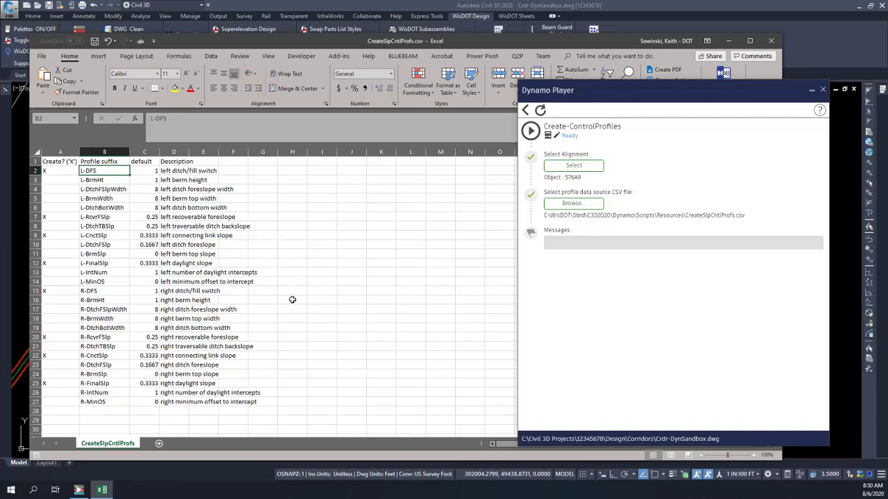
pyautogui.click(155, 170)
pyautogui.click(147, 181)
pyautogui.click(146, 243)
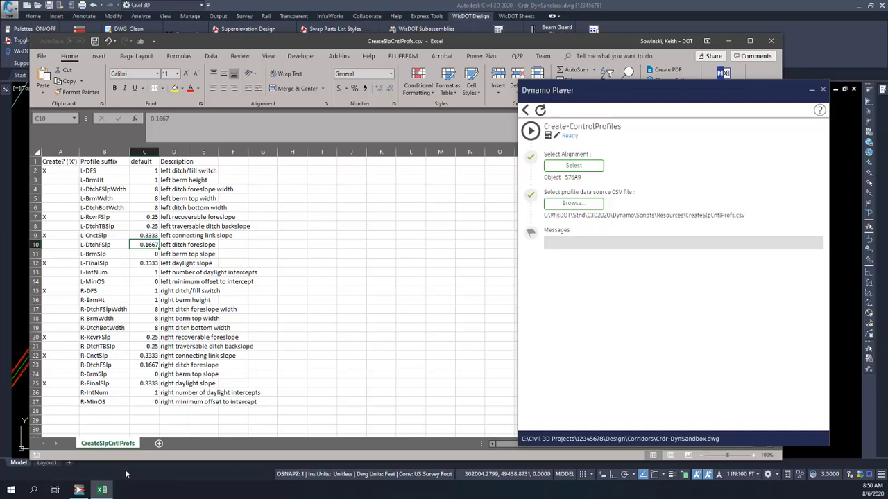
# - Add profile suffix MyProf with default 1 in row 28, mark it X for creation, and save and close the CSV file
pyautogui.click(103, 411)
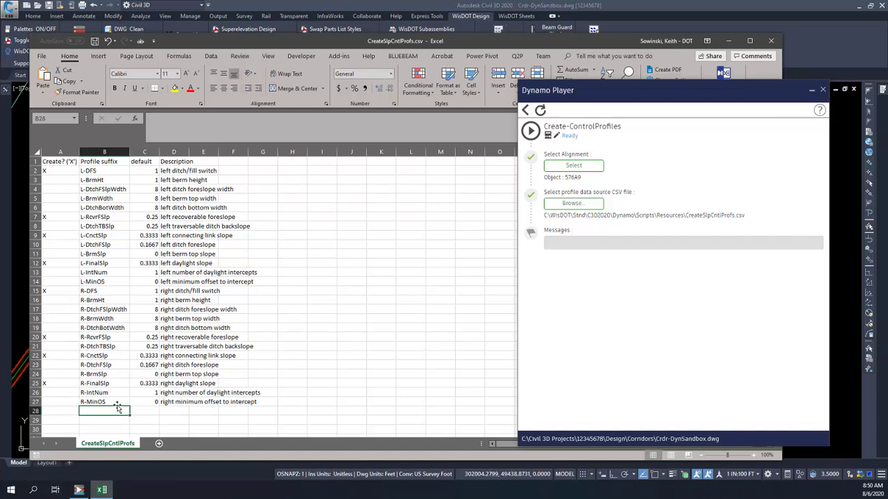
pyautogui.write('My')
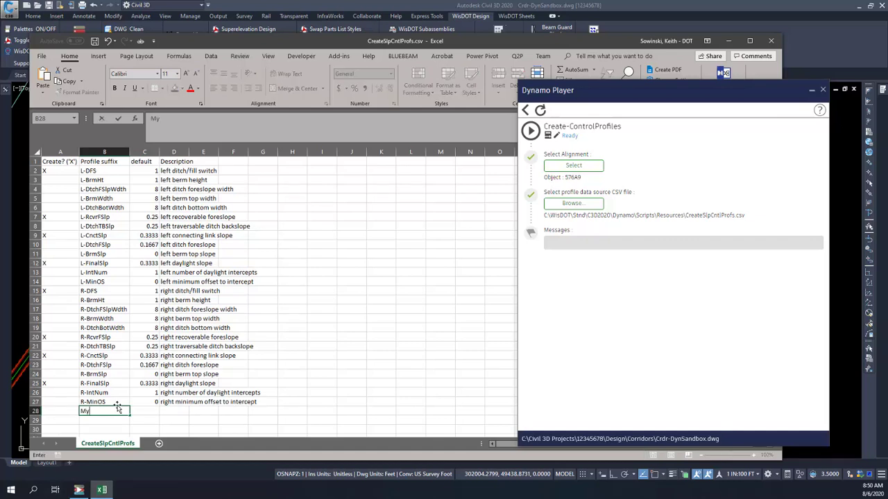
pyautogui.write('Prof')
pyautogui.press('Tab')
pyautogui.write('1')
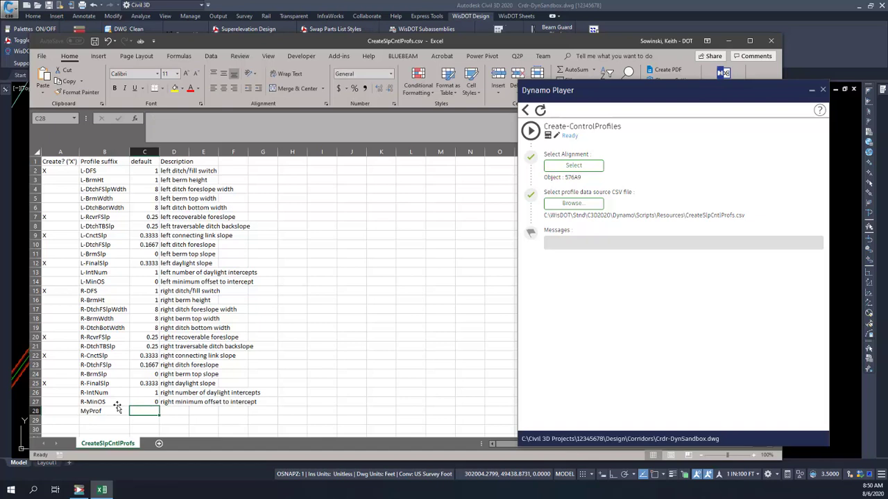
pyautogui.press('Tab')
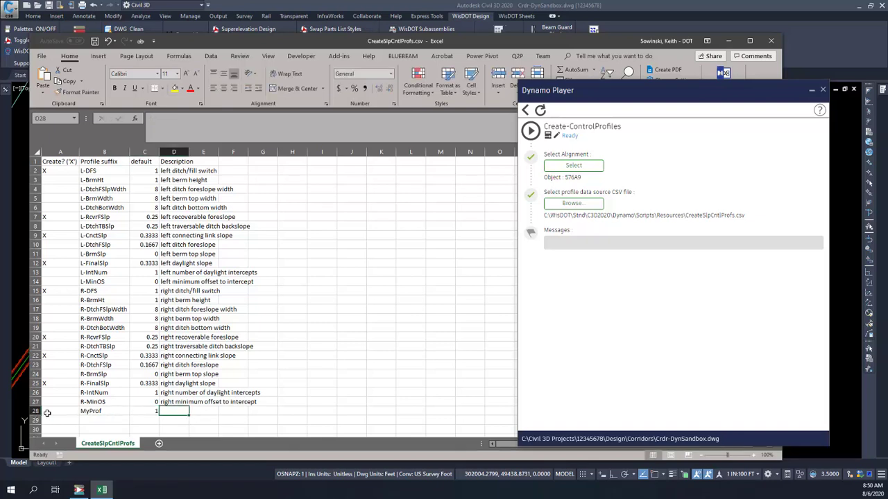
pyautogui.click(69, 412)
pyautogui.write('X')
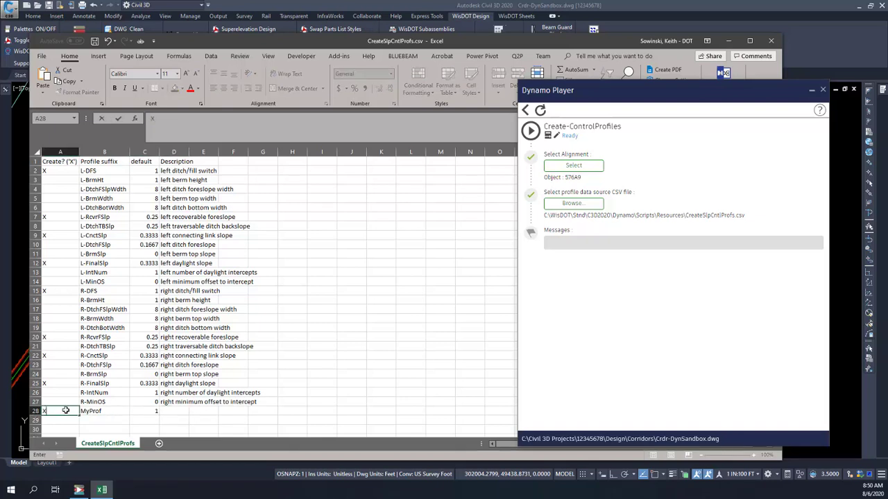
pyautogui.click(136, 374)
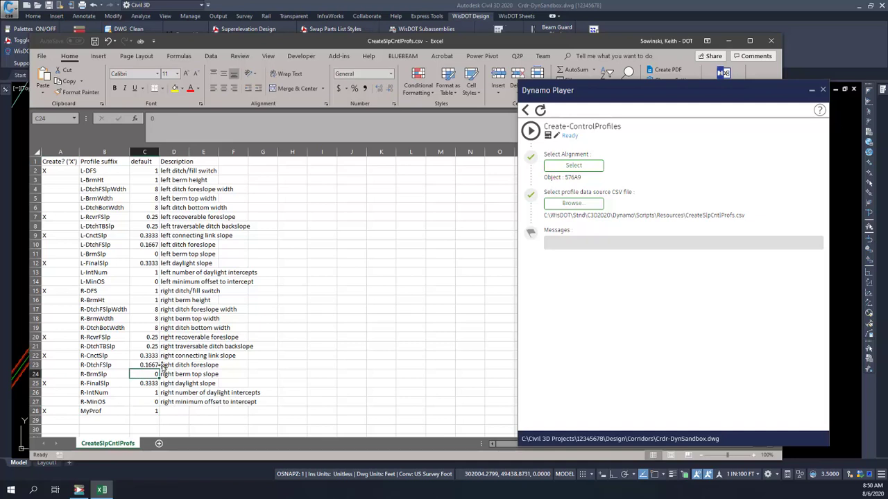
pyautogui.click(94, 41)
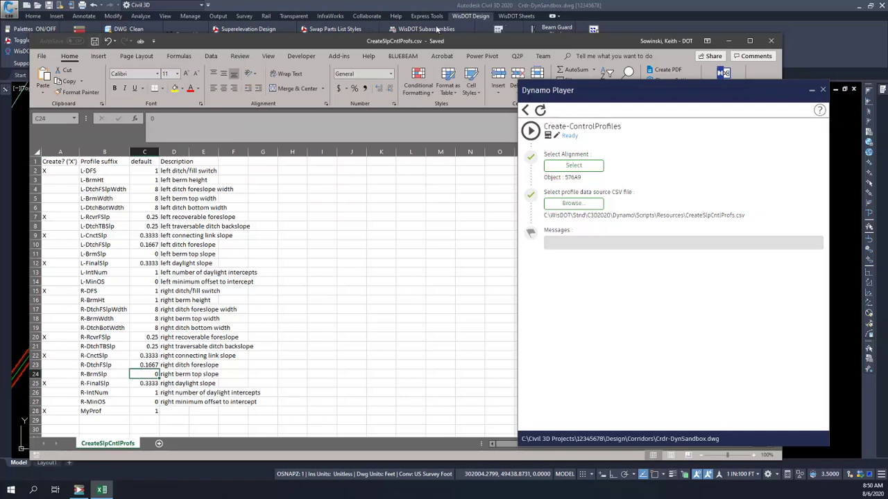
pyautogui.click(772, 42)
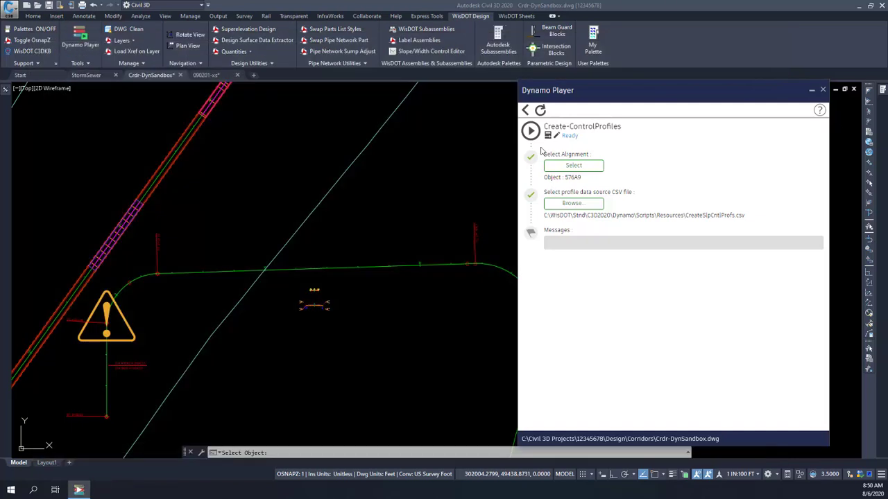
# - Run the Create-ControlProfiles script and check the created profiles, including MyProf, under centerline alignment 26 in the Toolspace
pyautogui.click(530, 130)
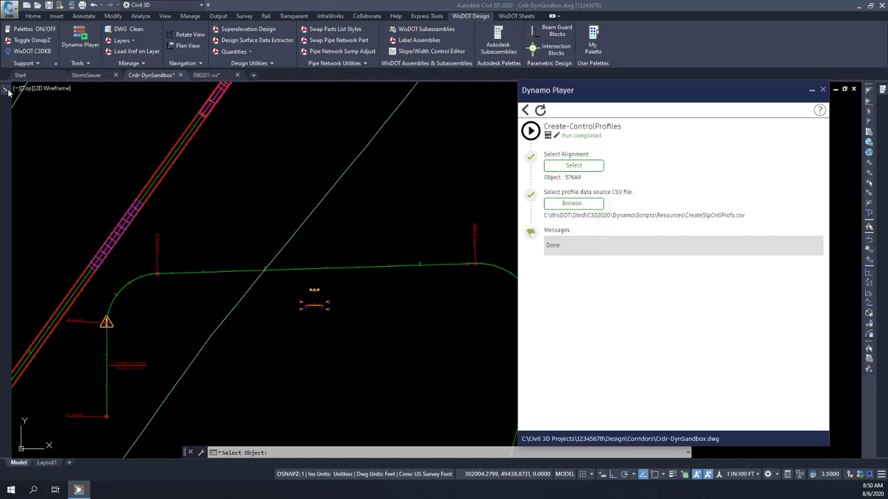
pyautogui.moveTo(7, 93)
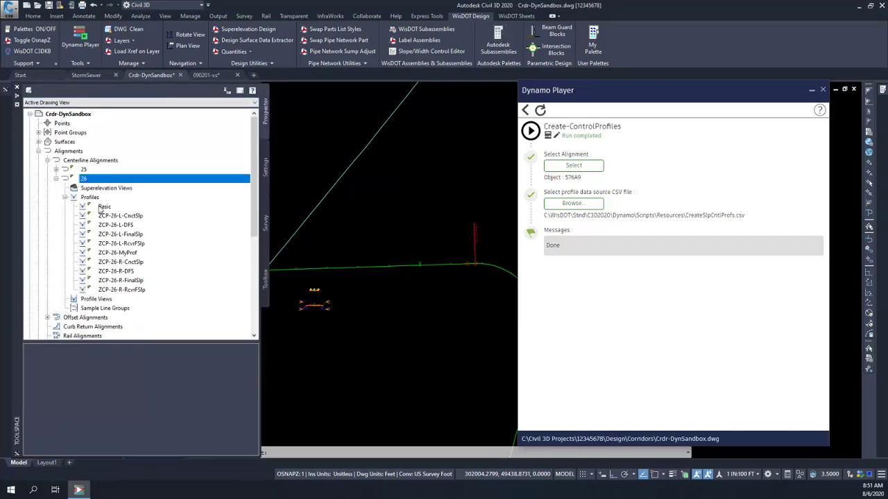
pyautogui.click(118, 217)
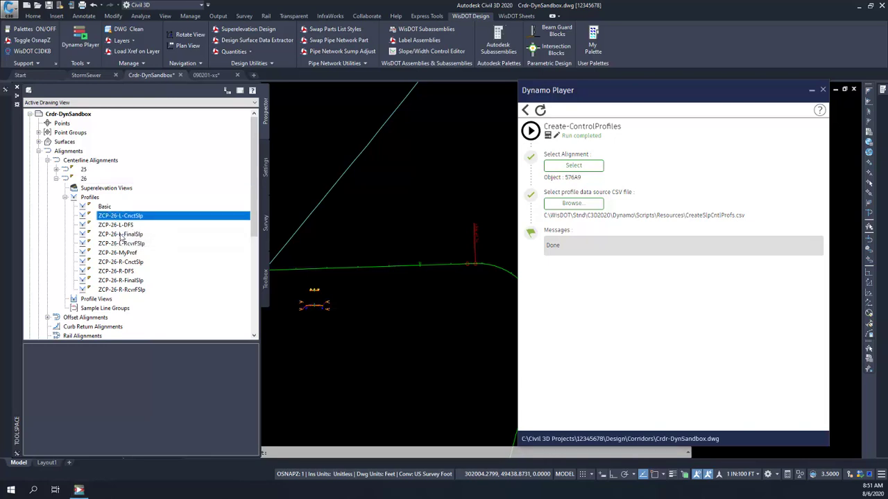
pyautogui.click(116, 252)
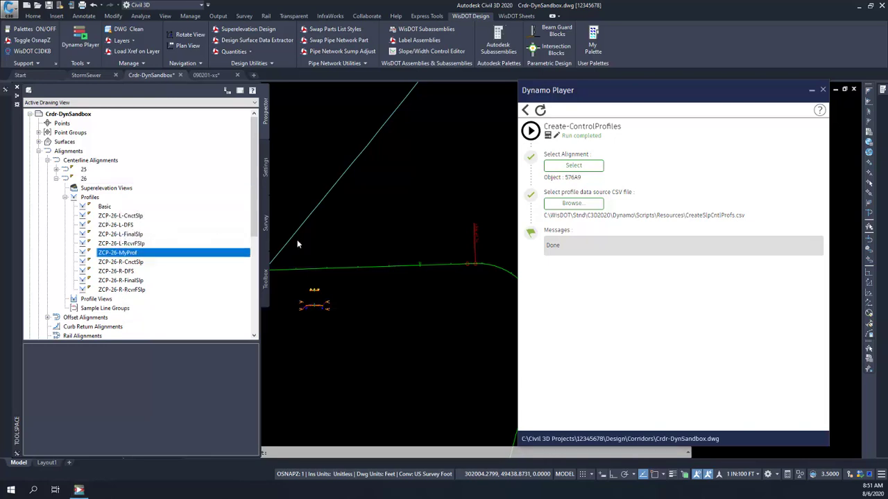
# - Return to the script list and open the inputs of the Create-AlignsFromBgBlock script
pyautogui.click(525, 111)
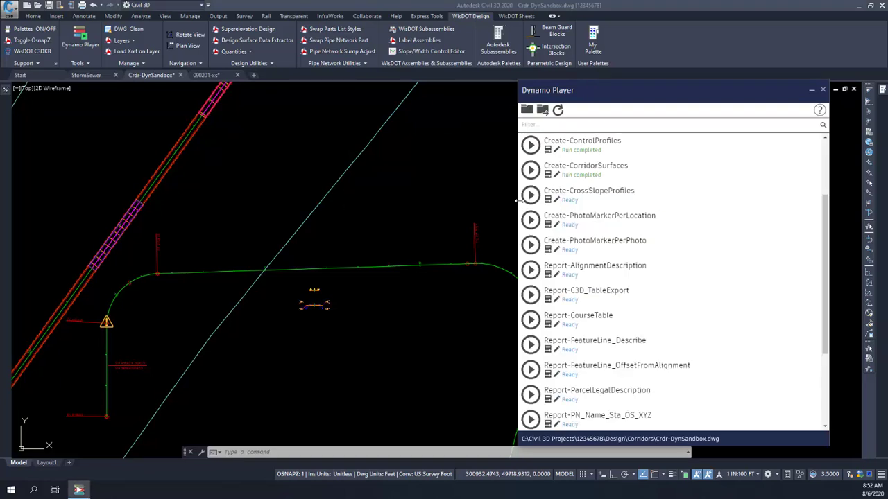
pyautogui.scroll(3, 571, 243)
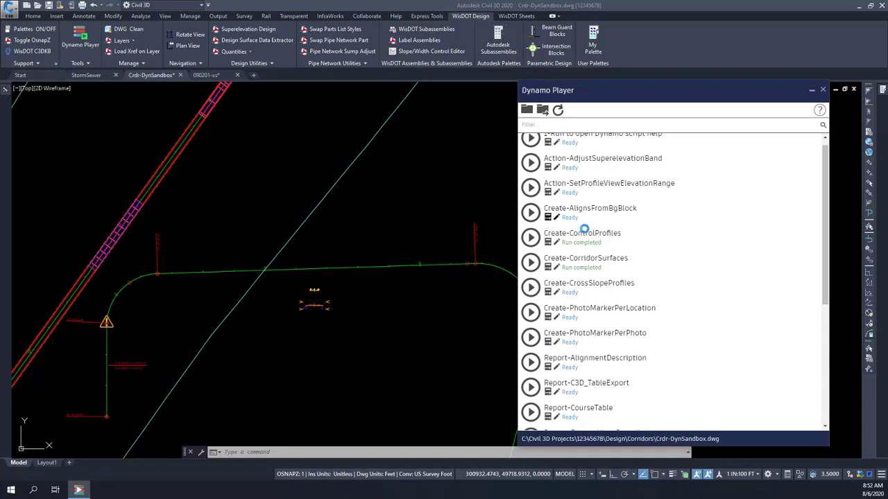
pyautogui.click(549, 218)
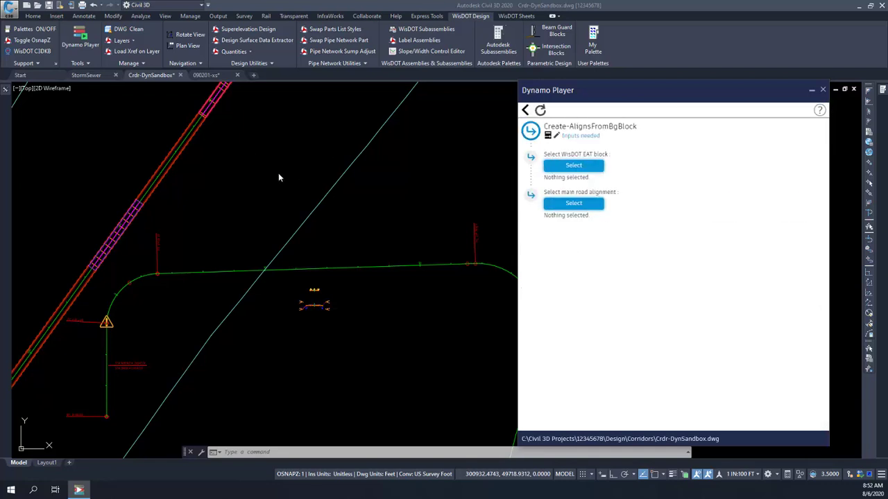
# - Select the EAT block along the road near station 450 and the green road centerline as the main road alignment
pyautogui.scroll(-5, 281, 192)
pyautogui.moveTo(274, 229); pyautogui.dragTo(277, 238, button='middle')
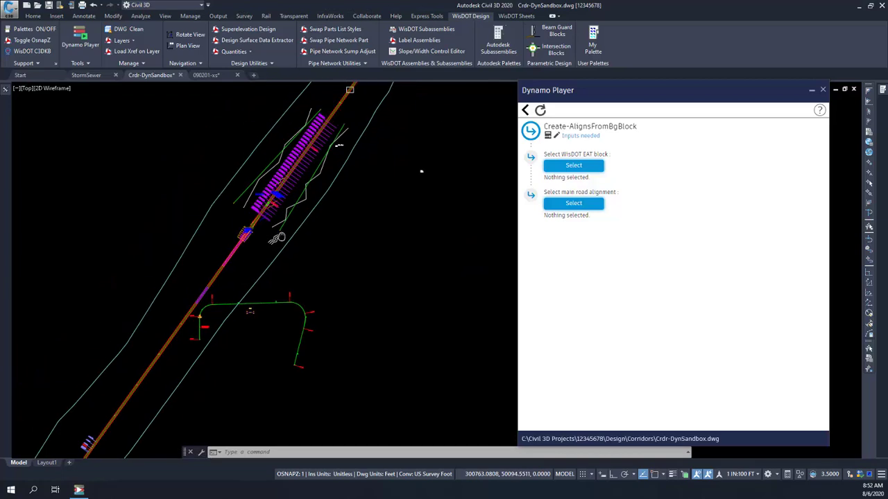
pyautogui.moveTo(352, 148); pyautogui.dragTo(260, 284, button='middle')
pyautogui.moveTo(367, 128); pyautogui.dragTo(298, 264, button='middle')
pyautogui.scroll(8, 316, 206)
pyautogui.moveTo(248, 233); pyautogui.dragTo(258, 235, button='middle')
pyautogui.scroll(3, 277, 249)
pyautogui.scroll(-2, 281, 257)
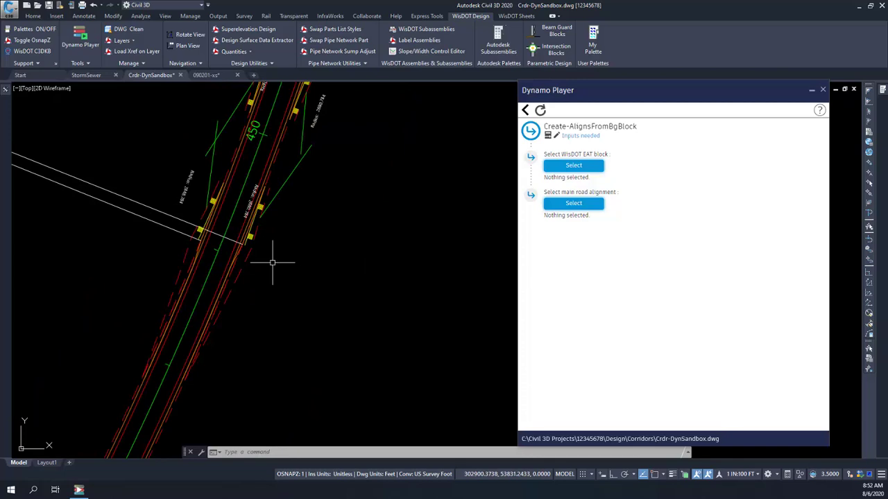
pyautogui.click(581, 166)
pyautogui.click(244, 269)
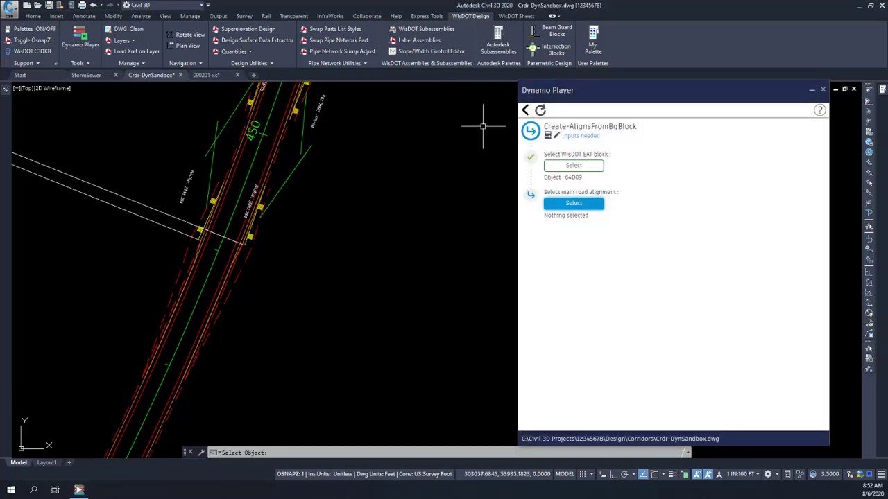
pyautogui.click(586, 206)
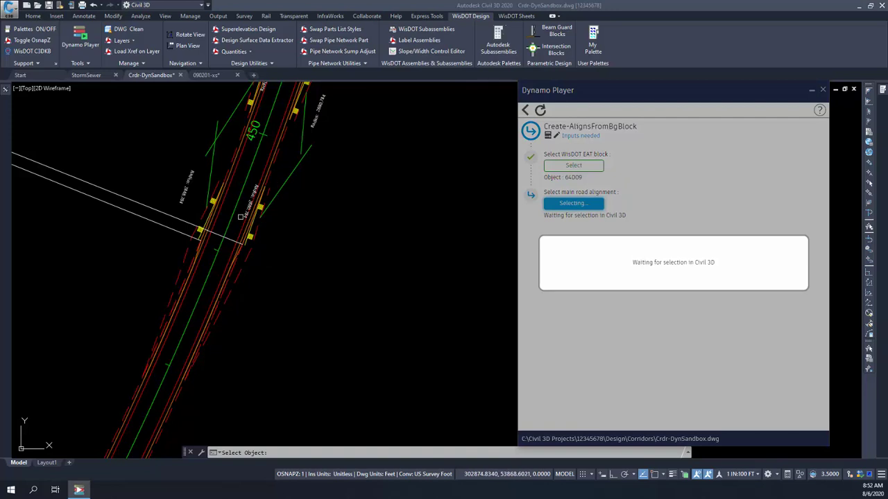
pyautogui.click(227, 222)
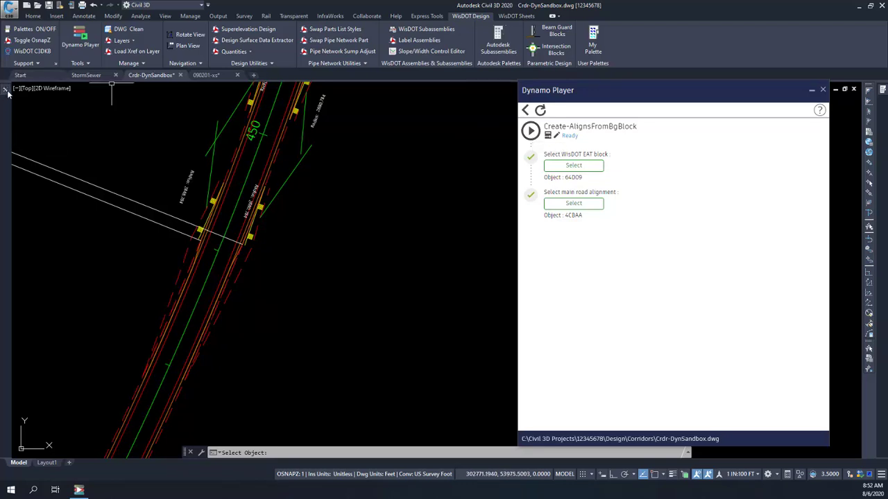
# - Collapse alignment 26 in the Toolspace and view the alignments in the BG-404+87-RT folder under Miscellaneous Alignments
pyautogui.moveTo(9, 94)
pyautogui.click(65, 198)
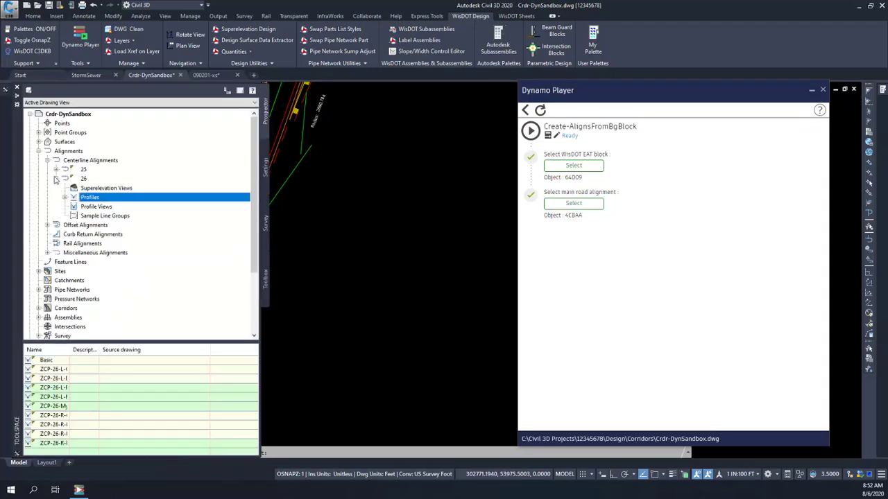
pyautogui.click(56, 179)
pyautogui.click(47, 216)
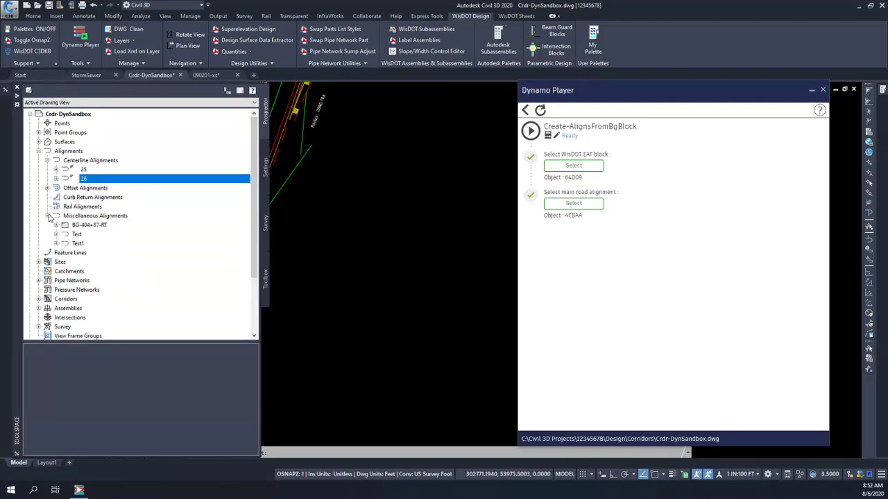
pyautogui.click(75, 216)
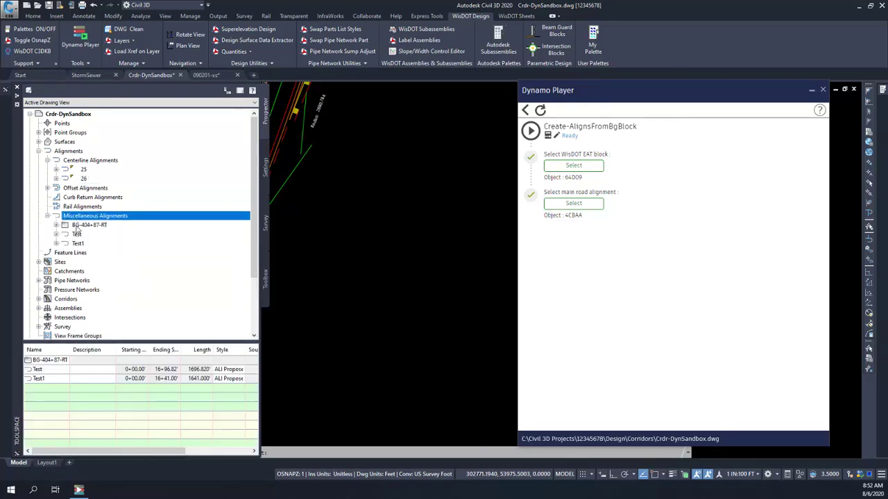
pyautogui.click(102, 227)
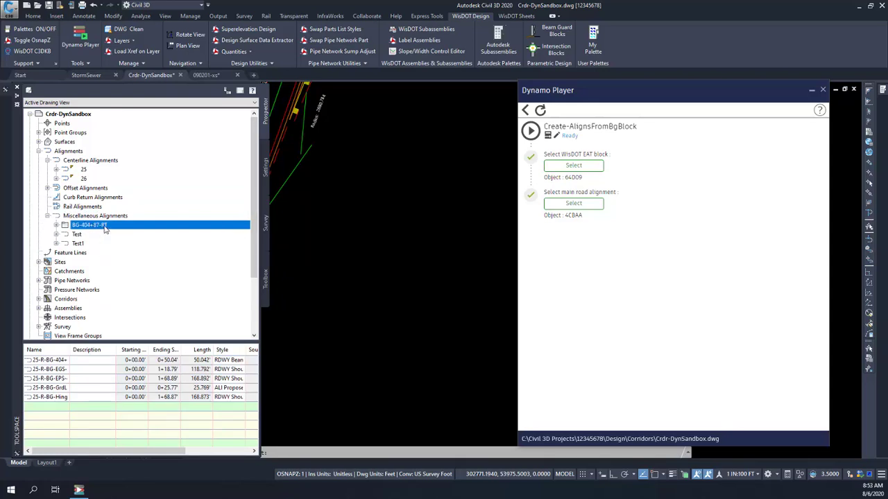
# - Check the existing alignments in the BG-404+87-RT folder and run the Create-AlignsFromBgBlock script
pyautogui.doubleClick(108, 230)
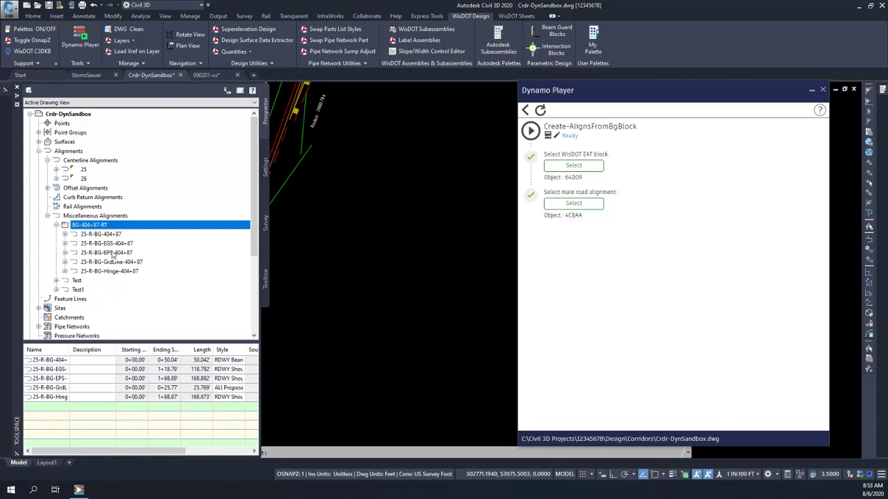
pyautogui.click(56, 224)
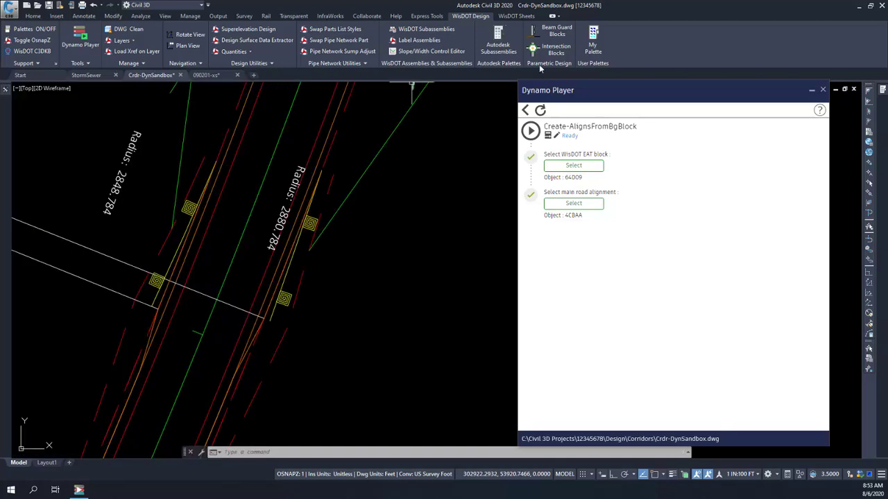
pyautogui.click(531, 131)
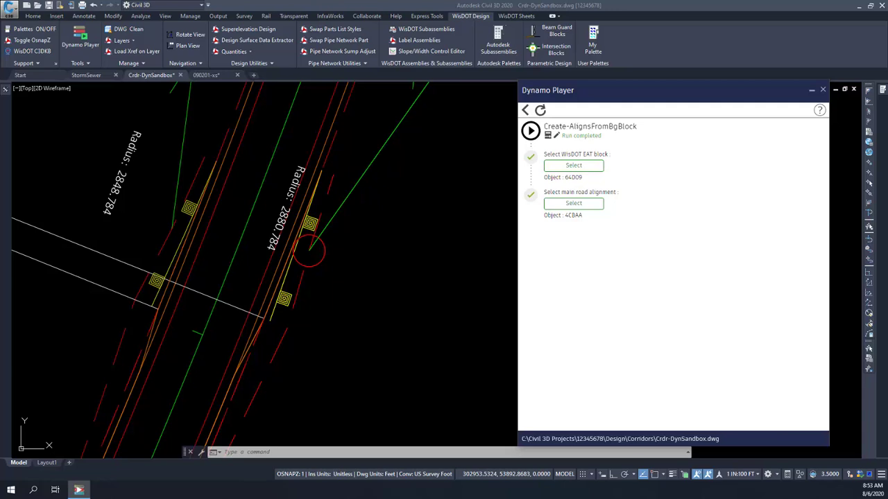
# - Inspect the miscellaneous alignment folders in the Toolspace after the run and go through the alignments under BG-404+87-RT
pyautogui.moveTo(302, 275)
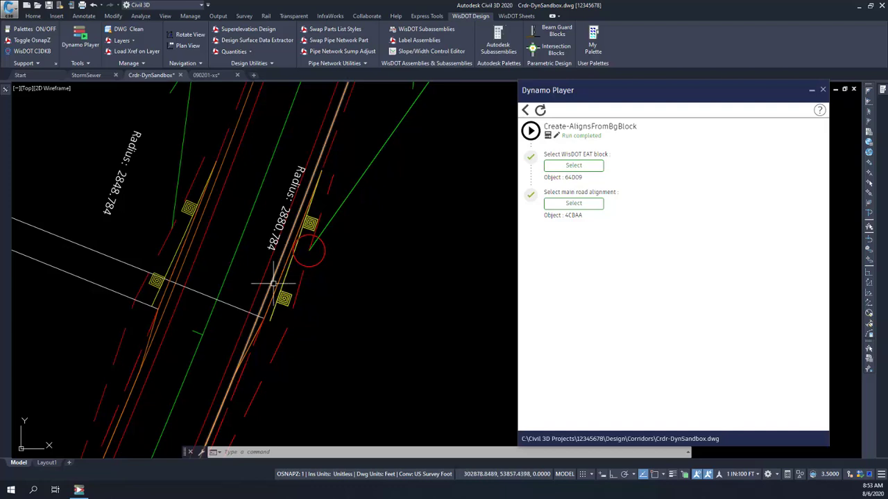
pyautogui.moveTo(6, 97)
pyautogui.click(82, 225)
pyautogui.click(56, 225)
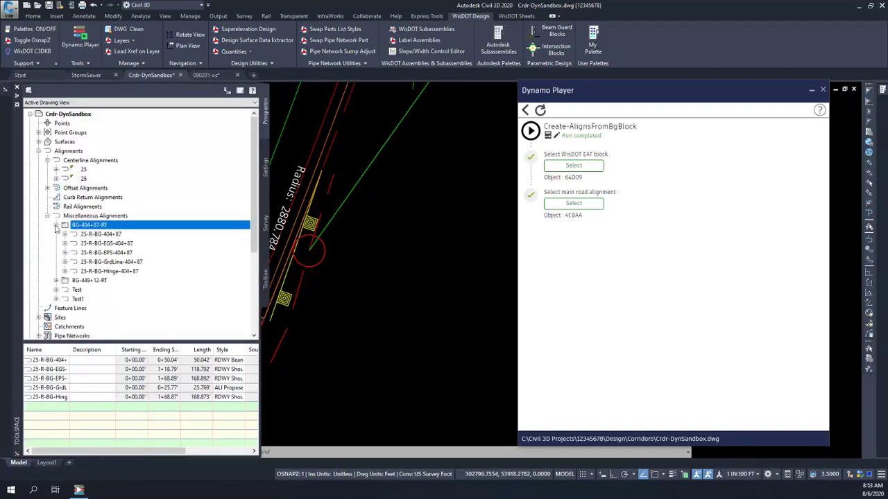
pyautogui.click(108, 235)
pyautogui.click(110, 243)
pyautogui.click(111, 261)
pyautogui.click(110, 271)
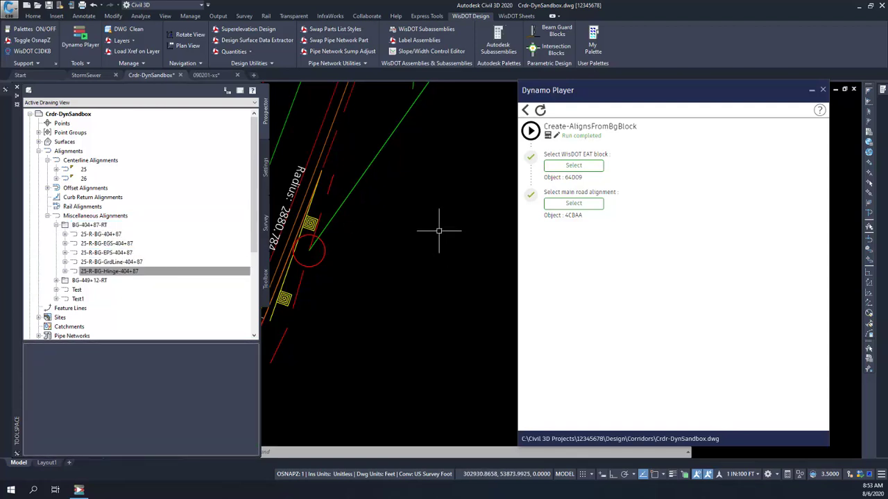
pyautogui.click(342, 288)
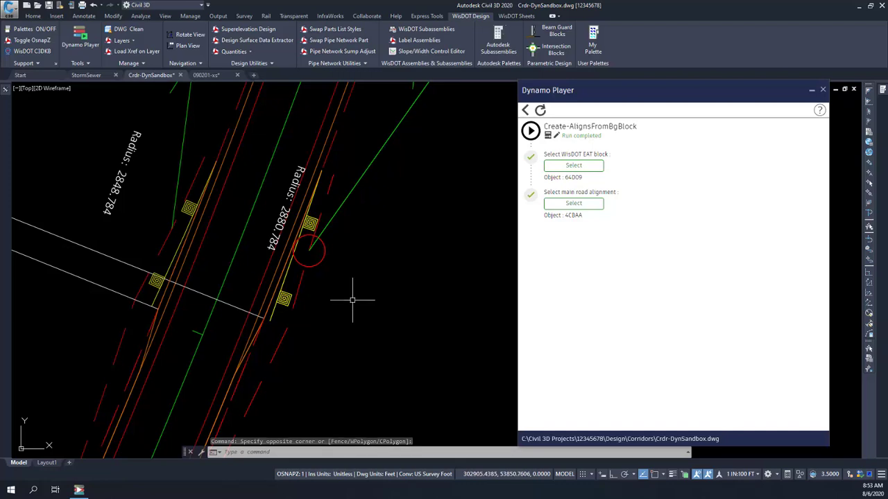
# - Return to the script list and look over the corridor drawing and the tables placed beside the road
pyautogui.scroll(-2, 365, 278)
pyautogui.scroll(-2, 366, 268)
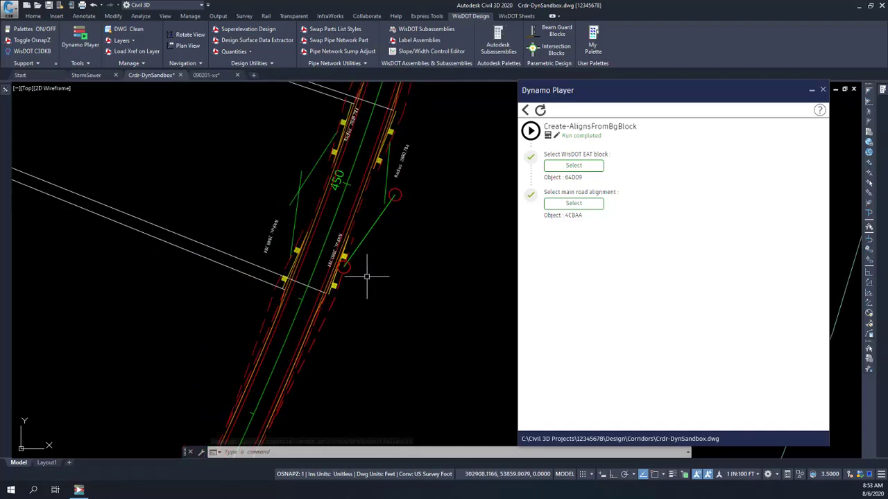
pyautogui.scroll(-2, 396, 257)
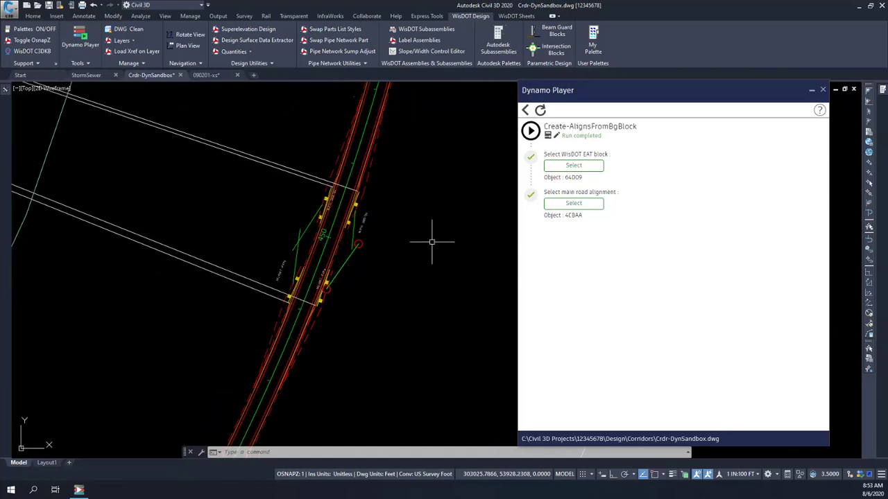
pyautogui.scroll(-4, 398, 293)
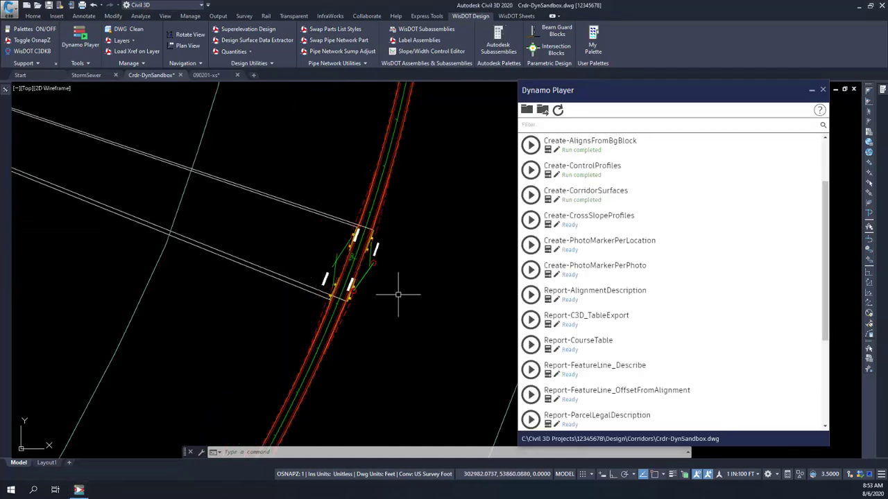
pyautogui.scroll(2, 382, 368)
pyautogui.scroll(-5, 381, 366)
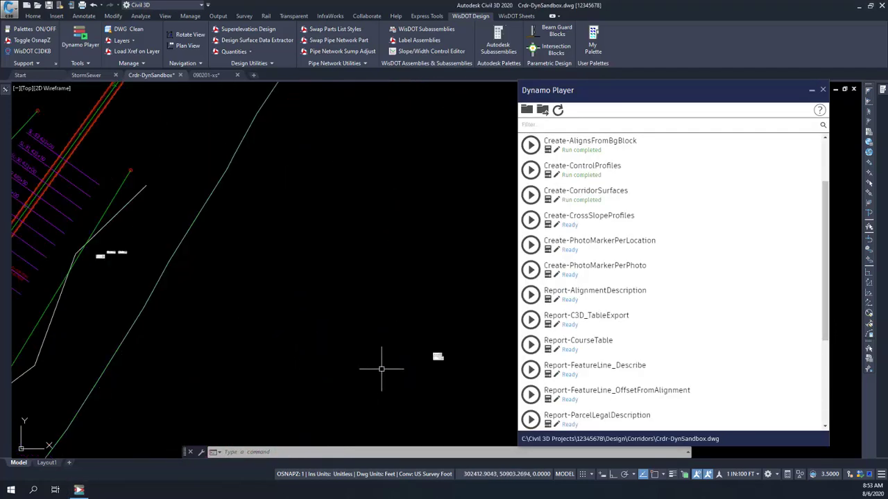
pyautogui.scroll(4, 306, 324)
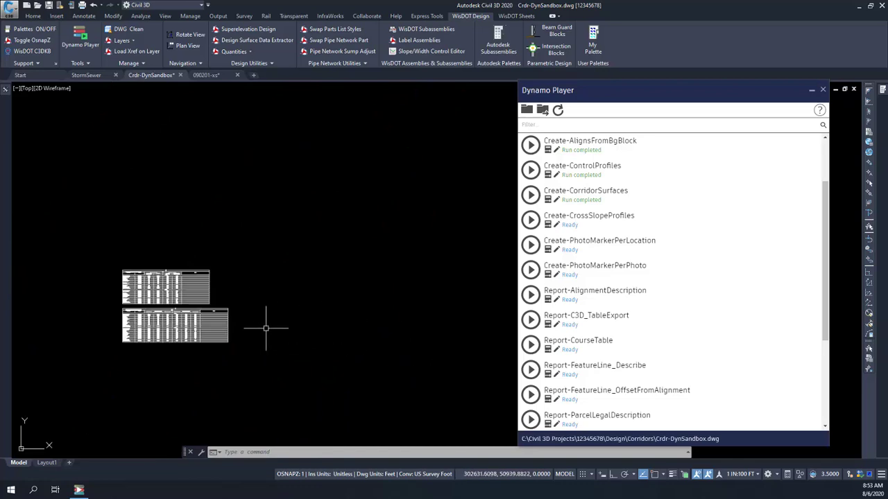
pyautogui.scroll(-10, 337, 341)
pyautogui.moveTo(308, 221)
pyautogui.mouseDown(button='middle')
pyautogui.moveTo(306, 246)
pyautogui.moveTo(362, 197)
pyautogui.moveTo(325, 256)
pyautogui.mouseUp(button='middle')
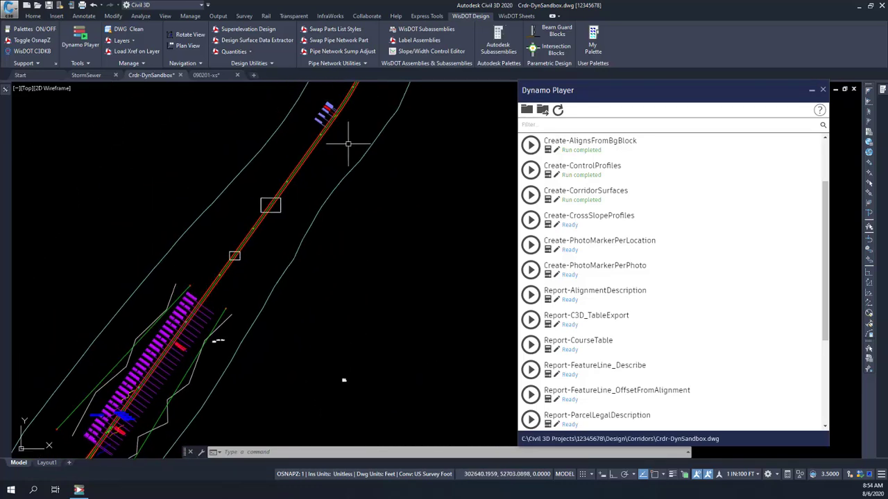
# - Switch to the 090201-xs drawing and bring the empty area beside the side-road intersection into view
pyautogui.click(206, 75)
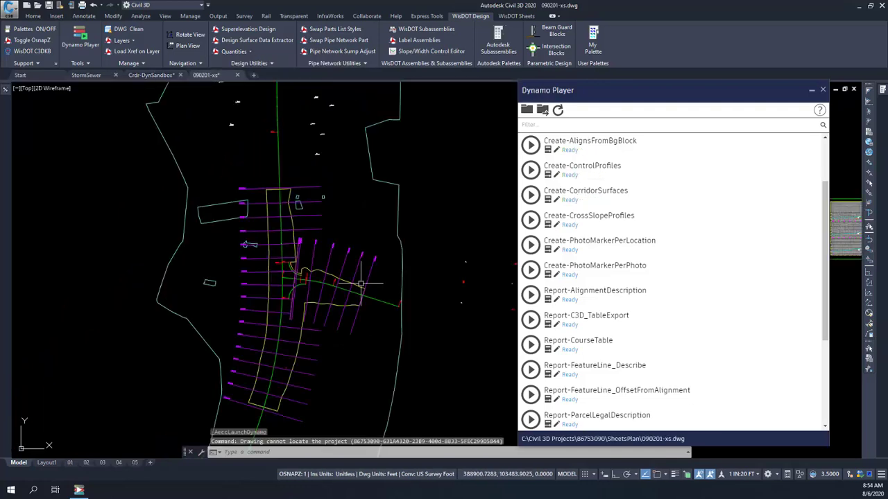
pyautogui.scroll(-5, 452, 367)
pyautogui.moveTo(452, 367)
pyautogui.mouseDown(button='middle')
pyautogui.moveTo(355, 323)
pyautogui.moveTo(257, 238)
pyautogui.moveTo(293, 222)
pyautogui.moveTo(249, 158)
pyautogui.moveTo(294, 264)
pyautogui.mouseUp(button='middle')
pyautogui.scroll(8, 293, 264)
pyautogui.scroll(-4, 229, 202)
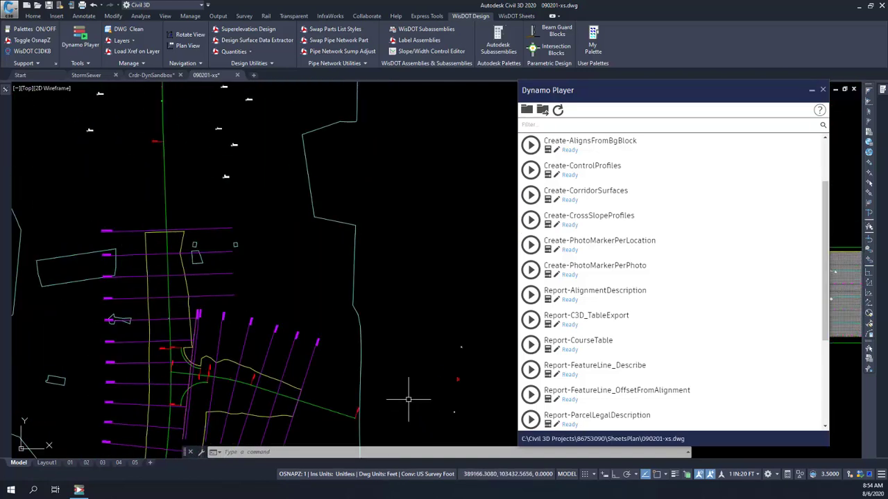
pyautogui.scroll(2, 370, 321)
pyautogui.moveTo(378, 221); pyautogui.dragTo(358, 220, button='middle')
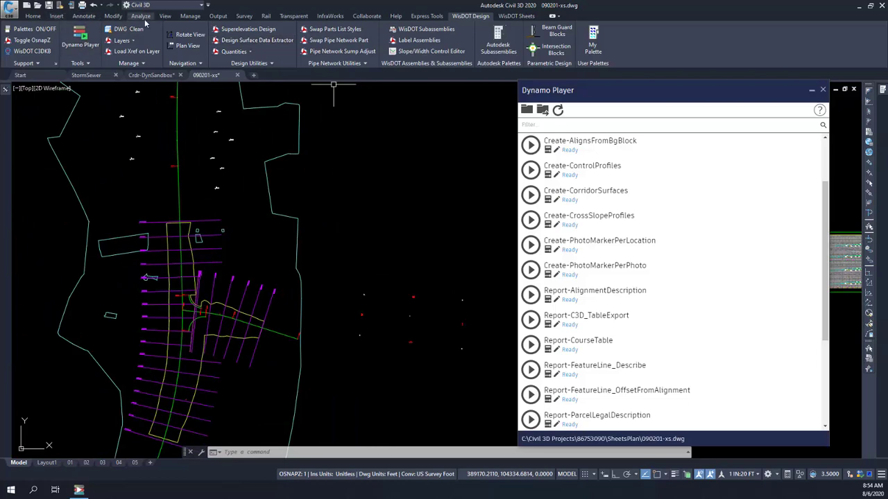
# - Start a new point table using the Point Name Y X Z table style
pyautogui.click(84, 15)
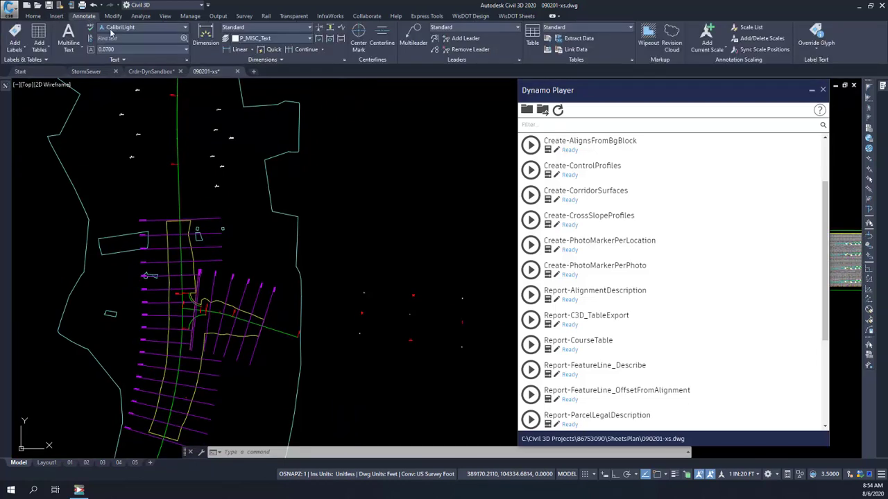
pyautogui.click(41, 45)
pyautogui.click(48, 62)
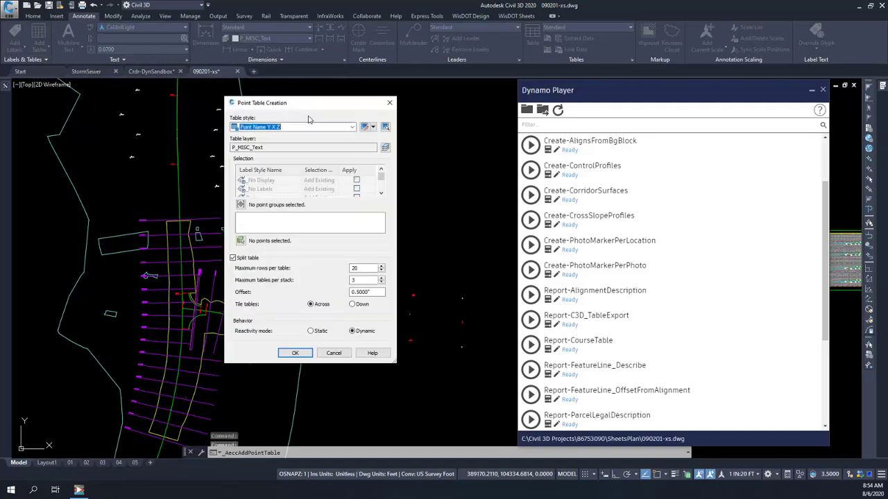
pyautogui.click(353, 127)
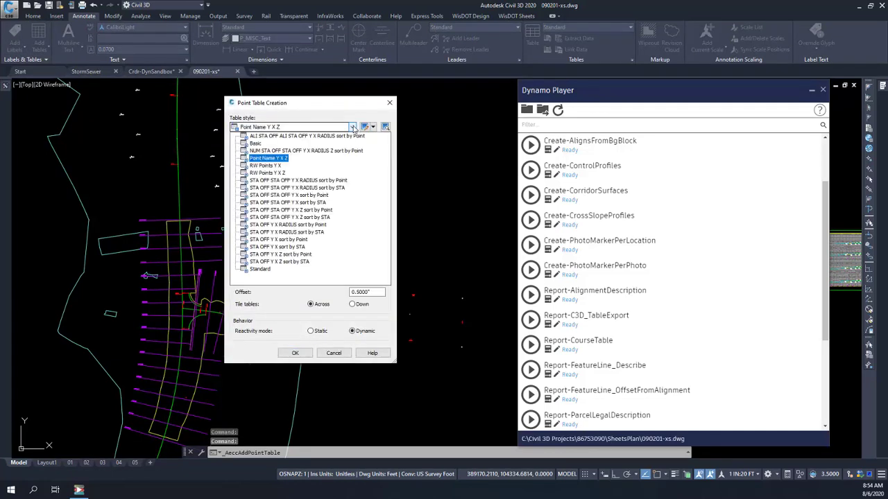
pyautogui.click(268, 159)
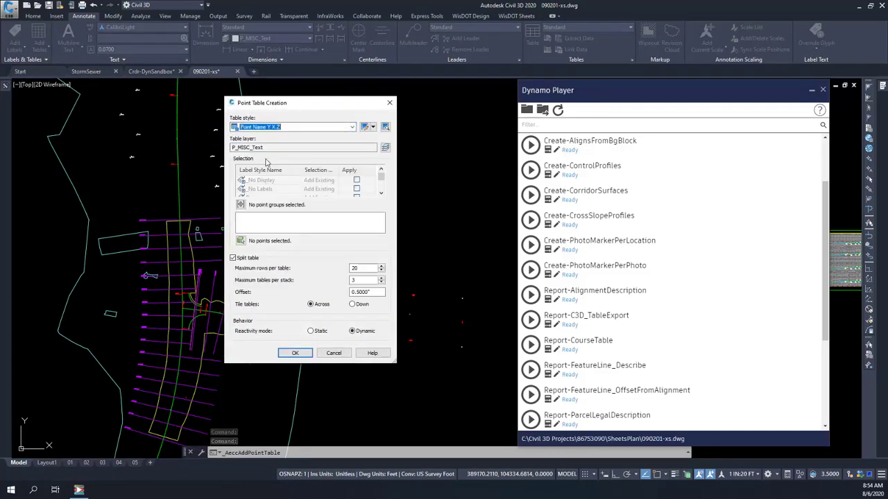
# - Assign the _All Points group to the point table and disable table splitting
pyautogui.click(240, 204)
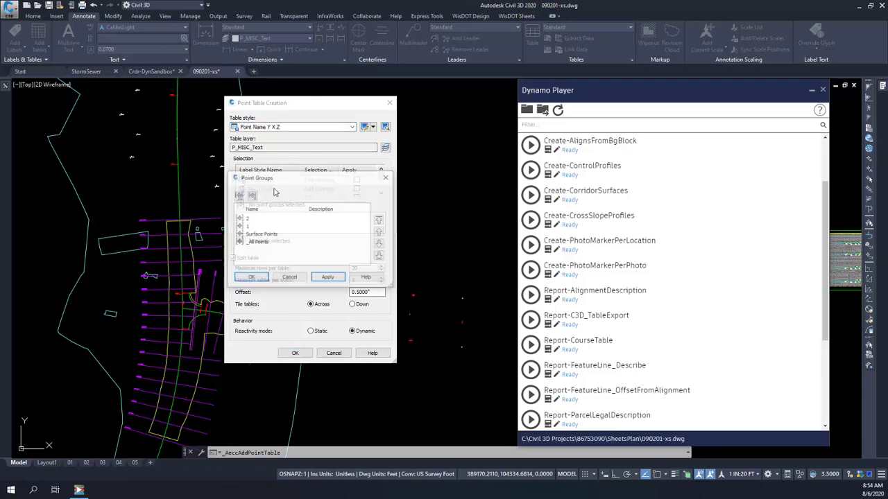
pyautogui.click(262, 242)
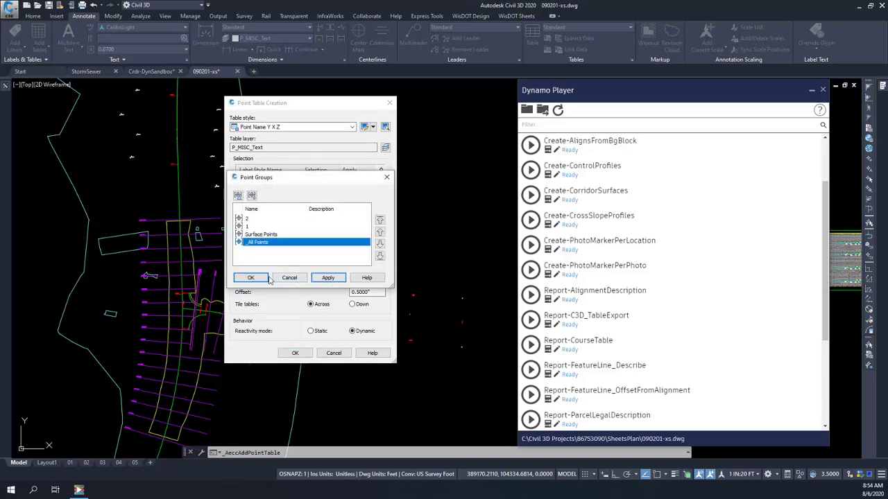
pyautogui.click(329, 278)
pyautogui.click(251, 279)
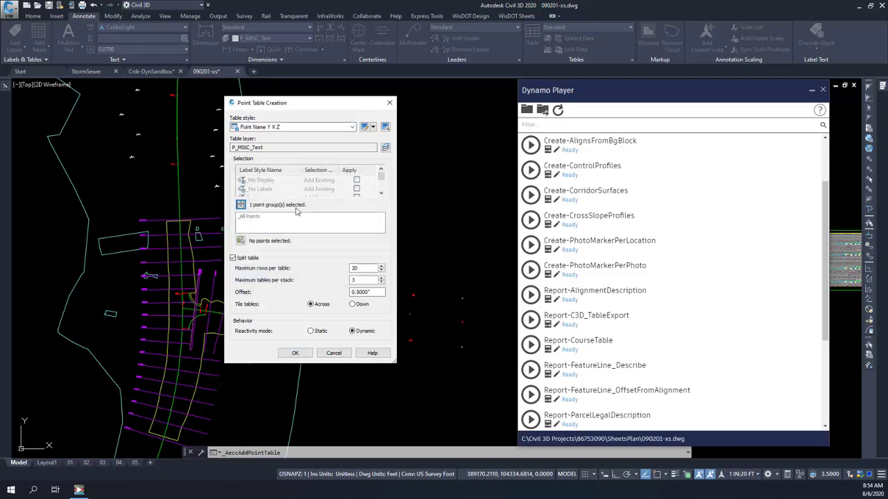
pyautogui.click(233, 258)
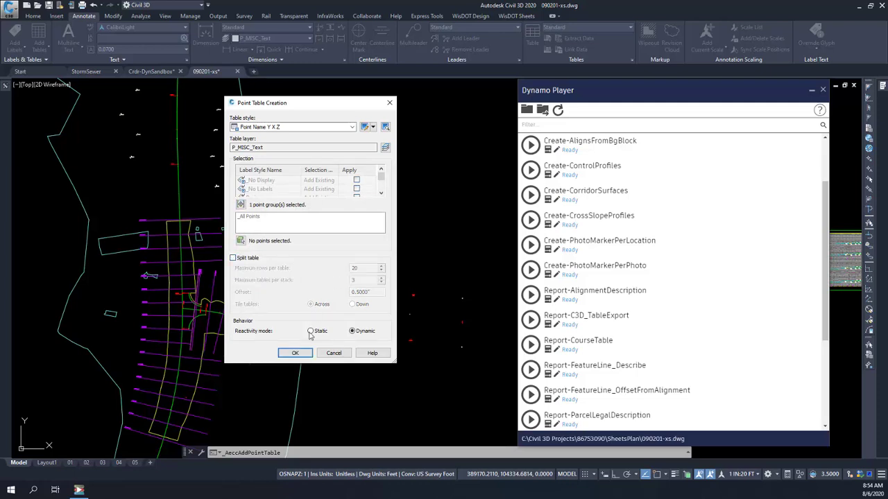
# - Place the dynamic point table in the empty area east of the road and examine its rows up close
pyautogui.click(294, 353)
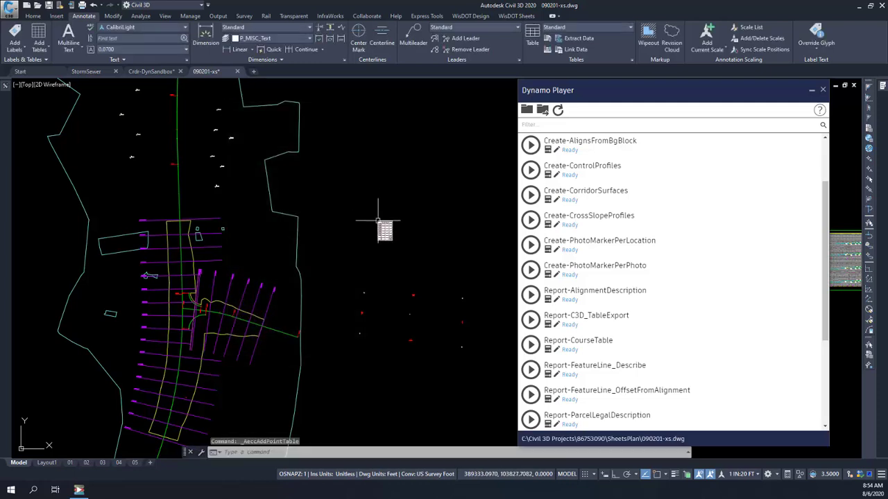
pyautogui.click(376, 224)
pyautogui.scroll(1, 332, 191)
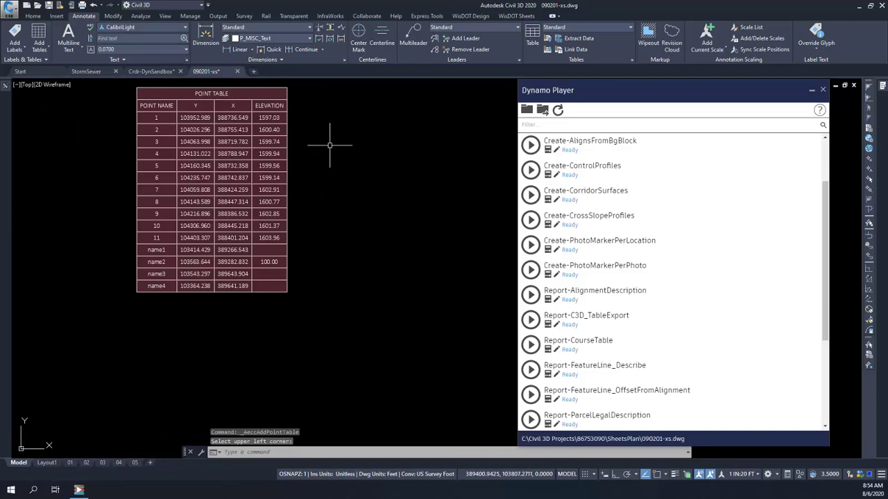
pyautogui.scroll(1, 308, 197)
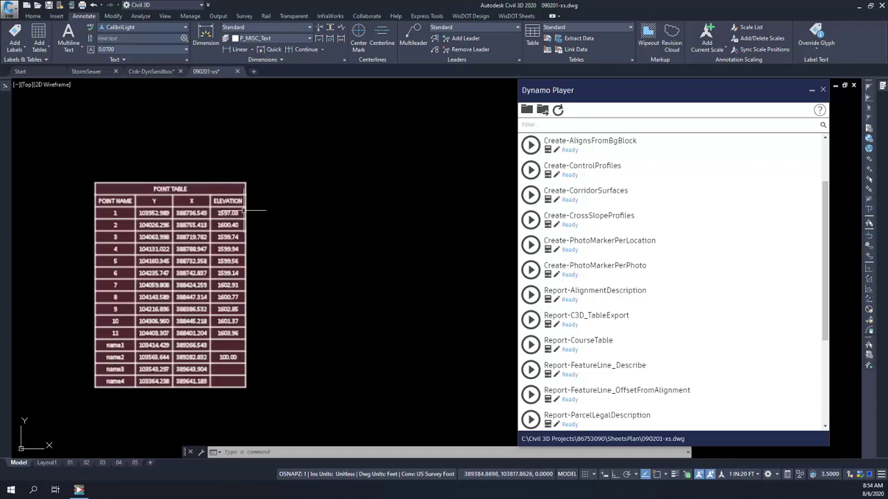
pyautogui.click(243, 212)
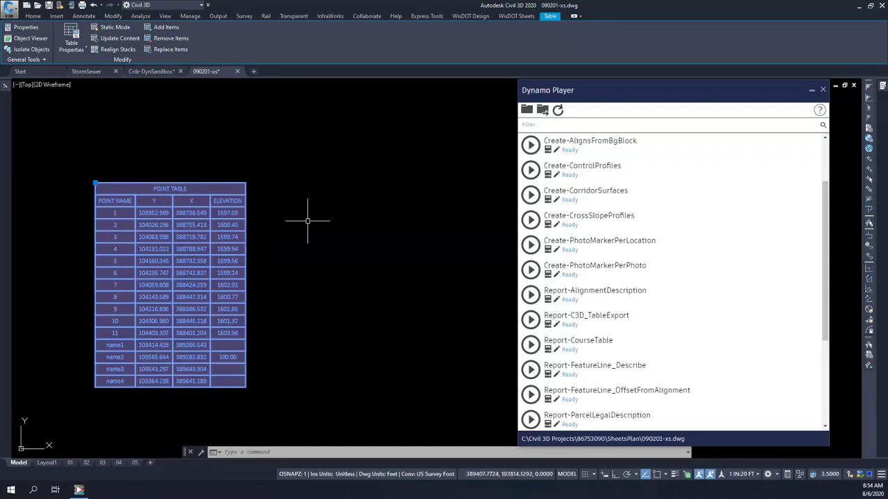
pyautogui.press('Escape')
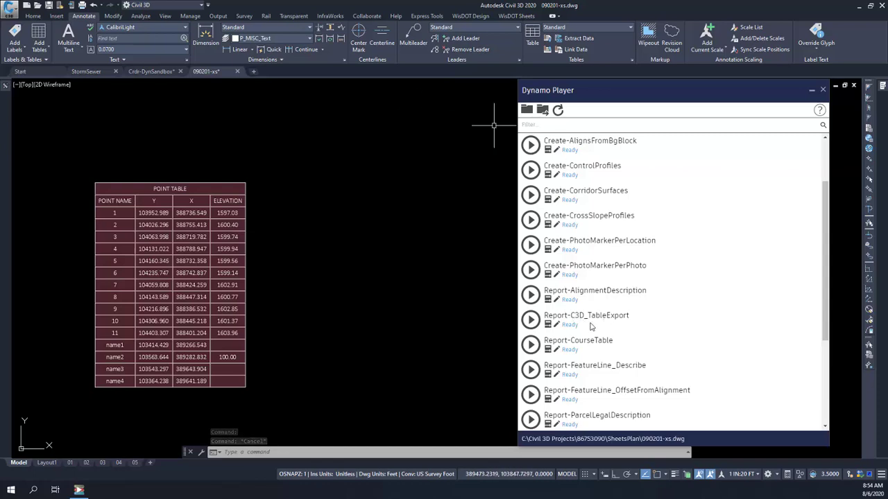
# - Open the inputs of the Report-C3D_TableExport script and select the new point table as the table to export
pyautogui.click(546, 323)
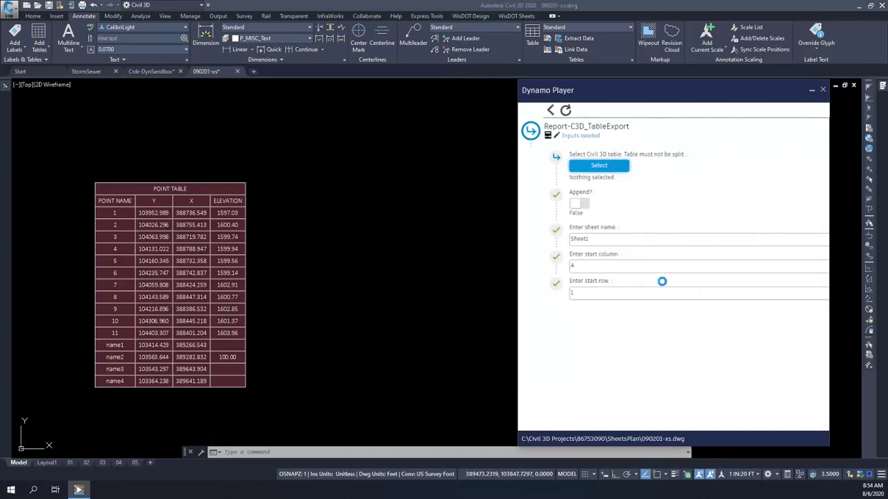
pyautogui.click(574, 167)
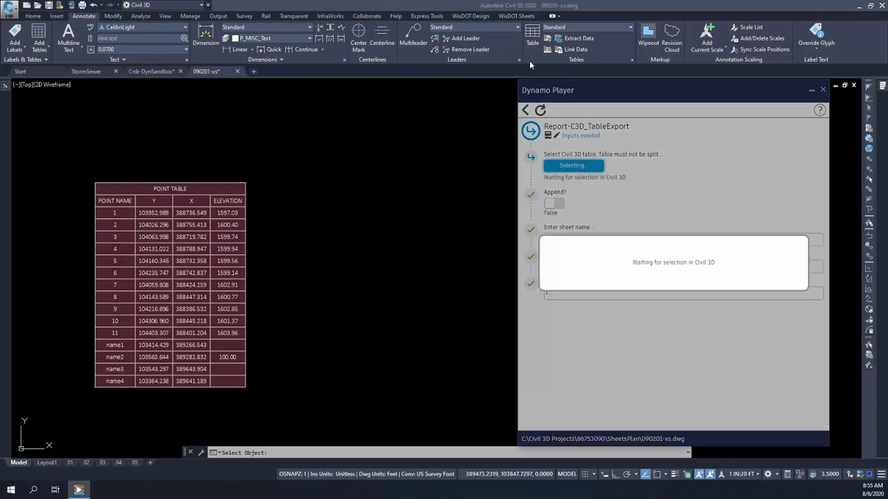
pyautogui.click(245, 206)
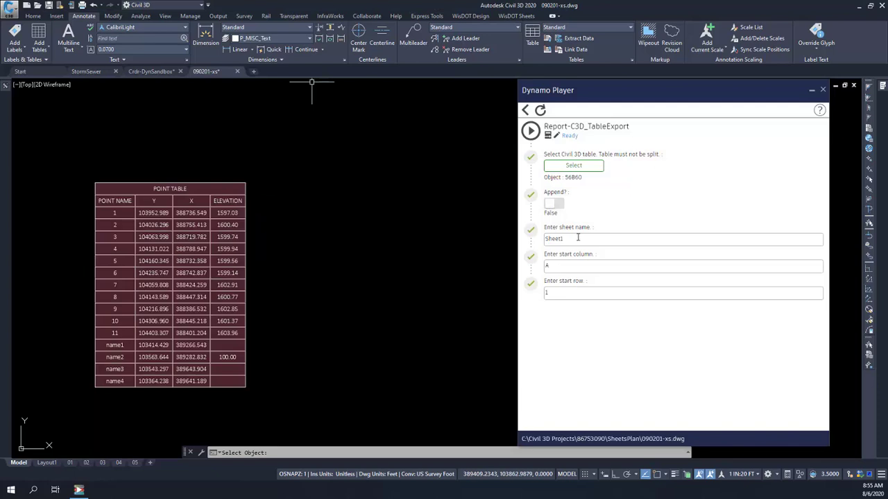
# - Run the table export without appending, to Sheet1 from column A and row 1, replacing the existing c3dTable.xlsx in the SheetsPlan folder
pyautogui.moveTo(577, 237); pyautogui.dragTo(517, 239)
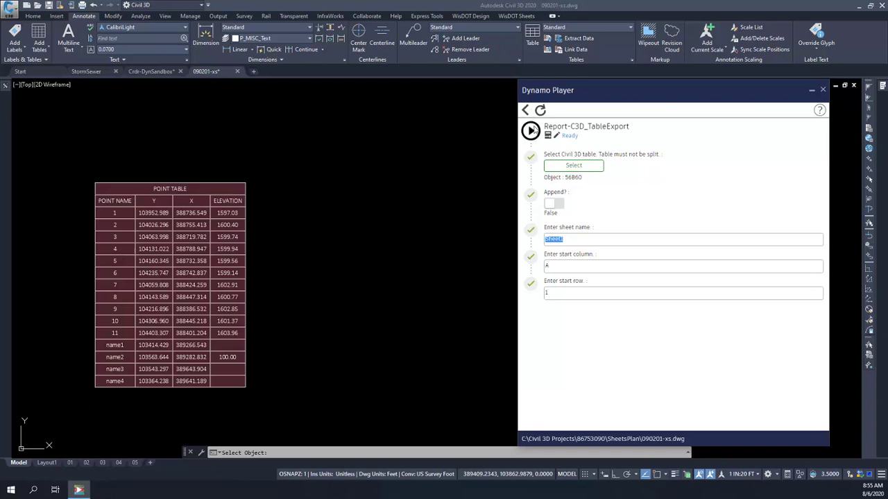
pyautogui.click(531, 131)
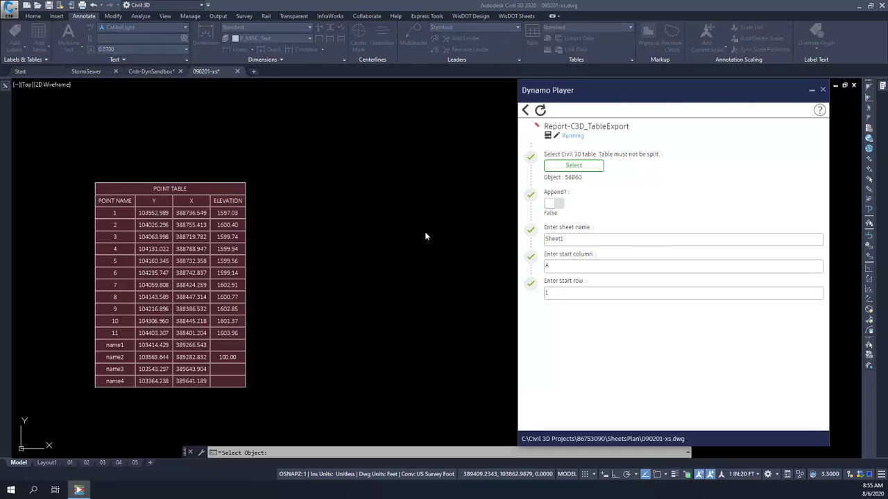
pyautogui.moveTo(413, 132); pyautogui.dragTo(175, 99)
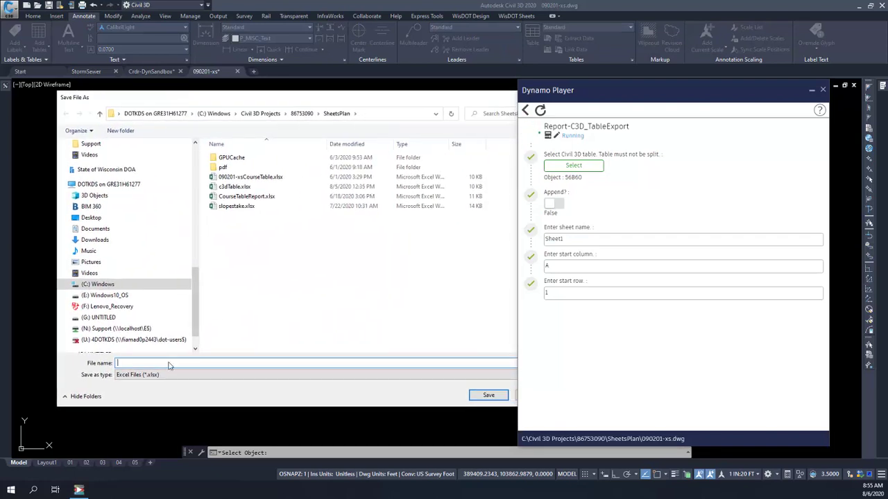
pyautogui.click(236, 187)
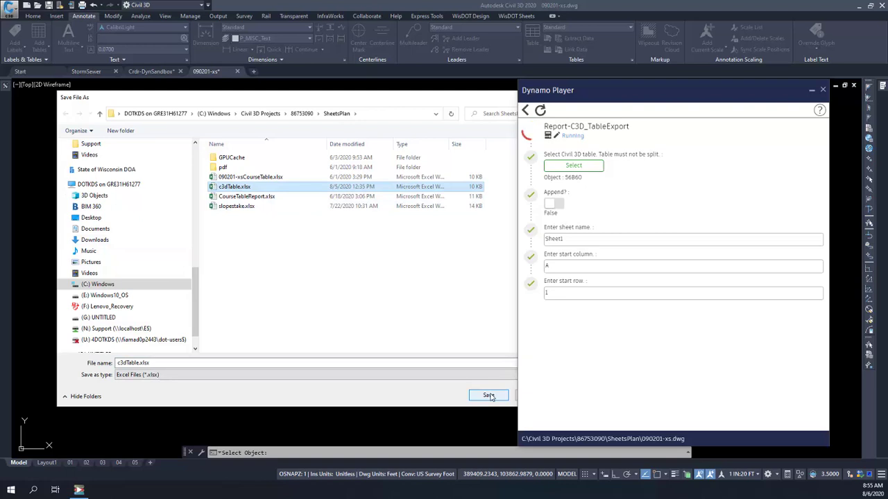
pyautogui.click(489, 396)
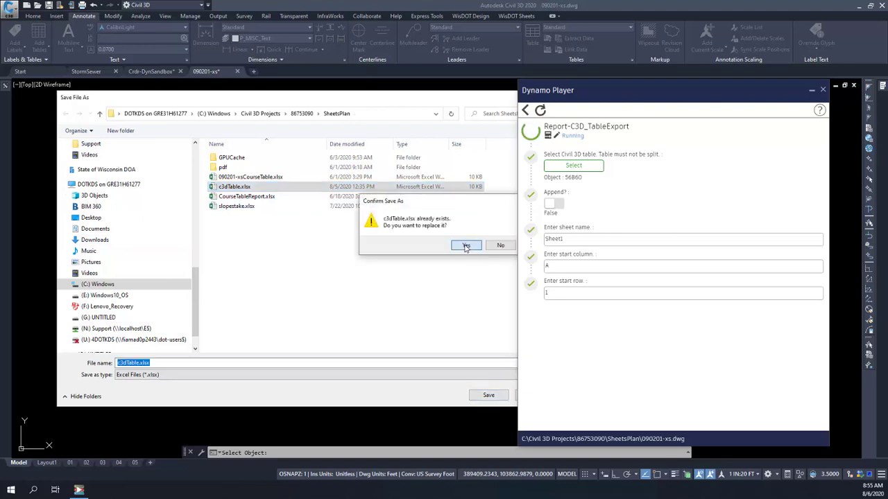
pyautogui.click(517, 245)
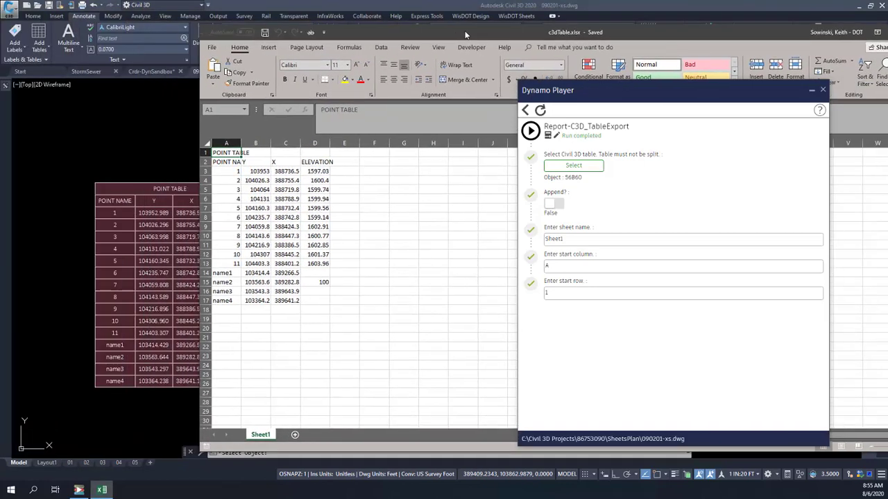
# - Compare the exported c3dTable.xlsx workbook in Excel with the point table in the drawing, and close the workbook
pyautogui.moveTo(466, 34); pyautogui.dragTo(527, 40)
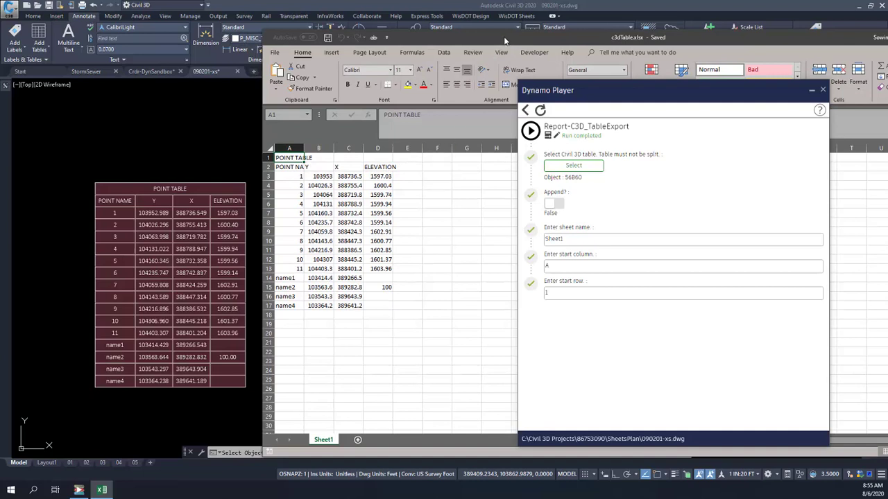
pyautogui.moveTo(505, 41); pyautogui.dragTo(385, 47)
pyautogui.moveTo(694, 41); pyautogui.dragTo(610, 41)
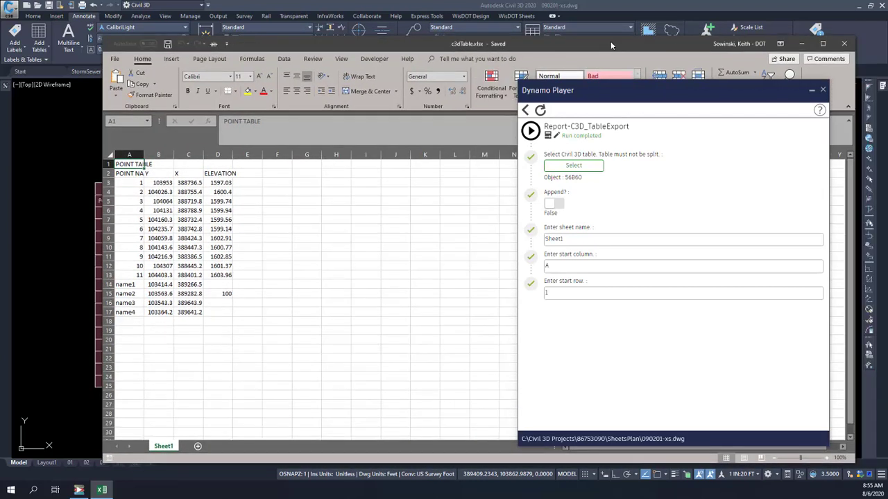
pyautogui.click(796, 43)
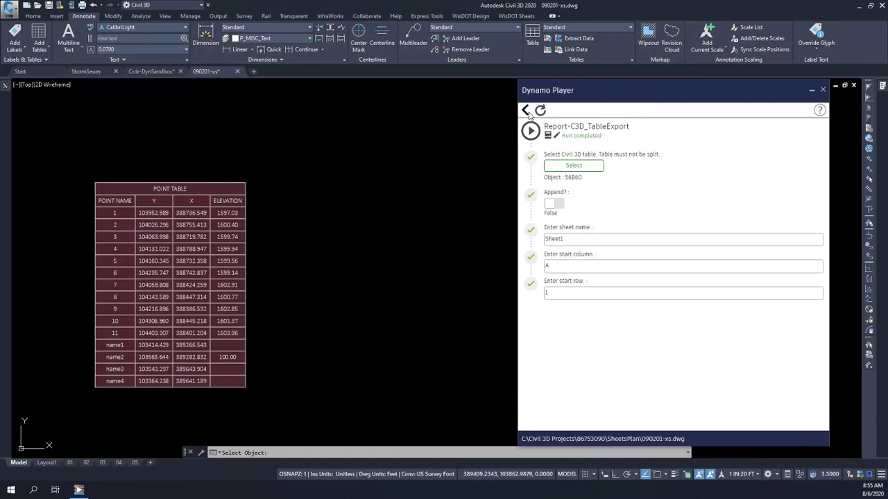
# - Return to the script list, open the inputs of Report-SlopeStake and select the main north-south road alignment
pyautogui.click(526, 112)
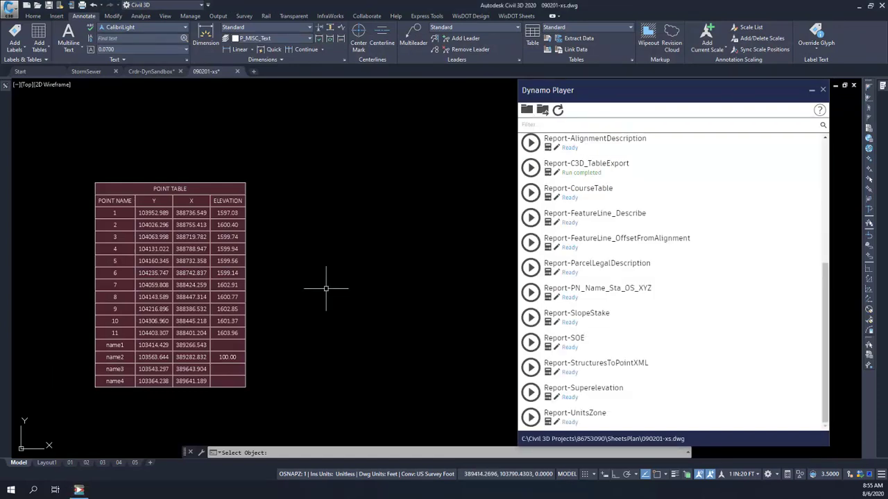
pyautogui.scroll(-10, 322, 291)
pyautogui.scroll(5, 292, 292)
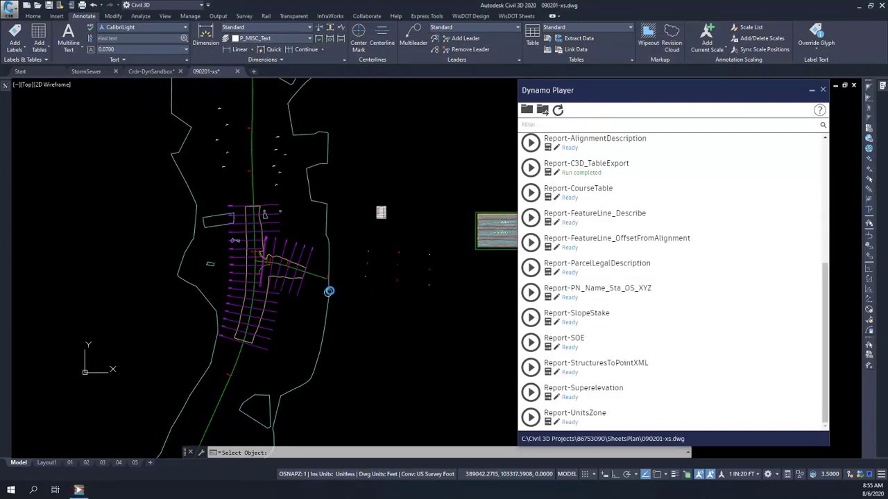
pyautogui.scroll(-3, 327, 333)
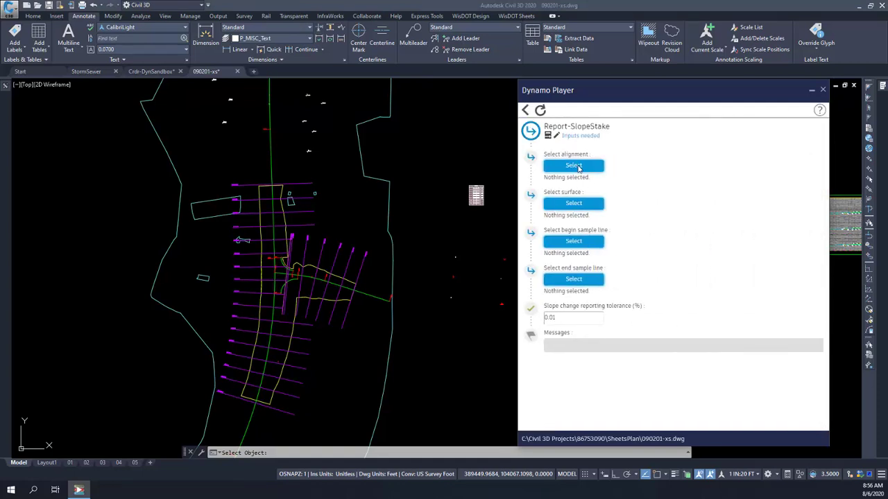
pyautogui.click(578, 167)
pyautogui.click(270, 167)
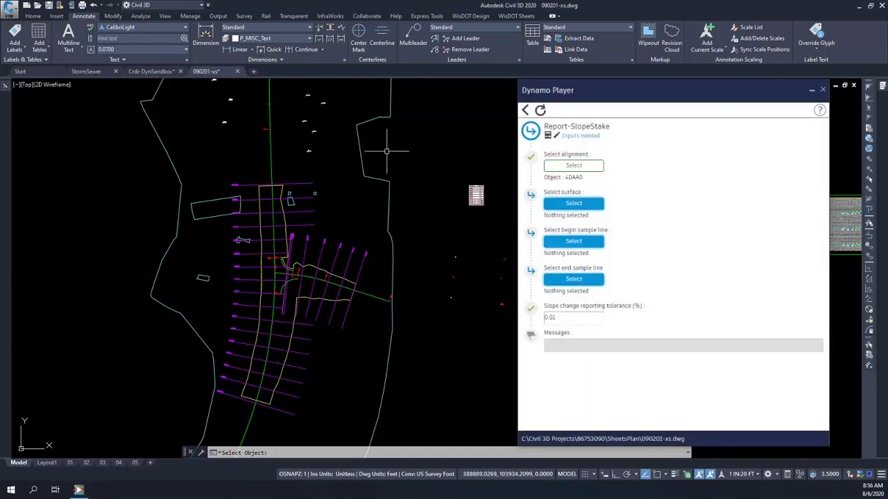
# - Select the corridor surface, a begin sample line near the road's south end and an end sample line near its north end
pyautogui.click(578, 203)
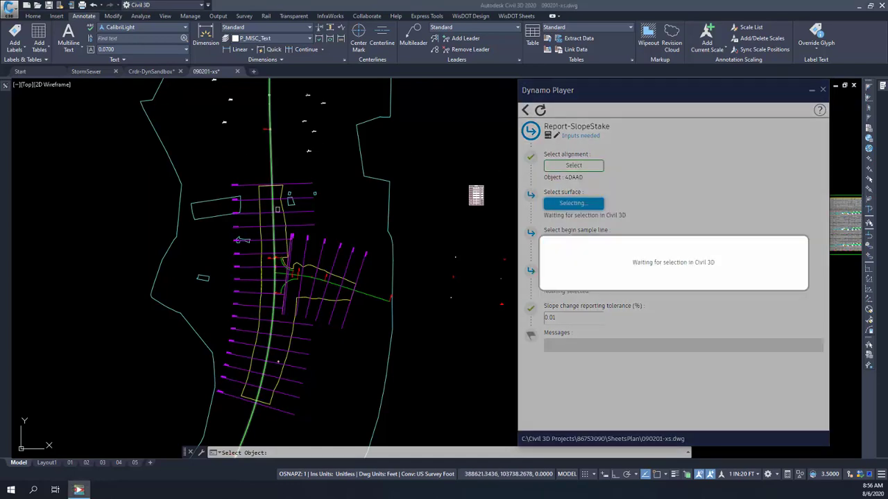
pyautogui.click(270, 186)
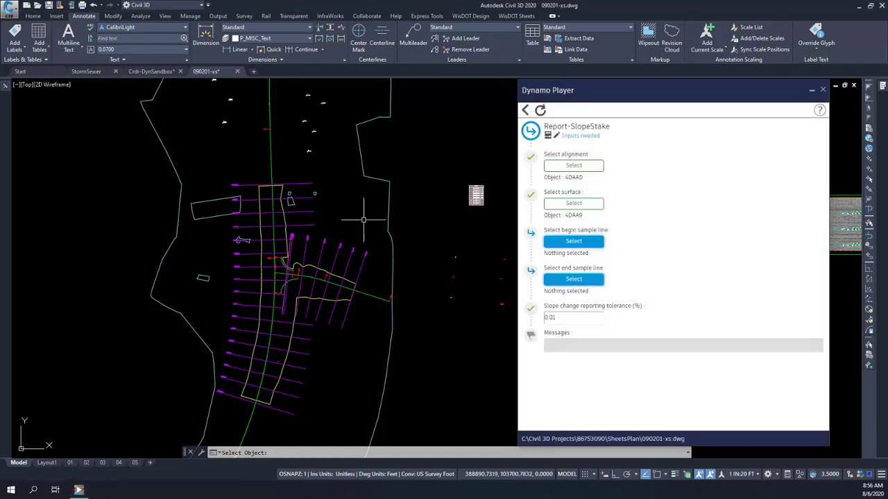
pyautogui.click(286, 395)
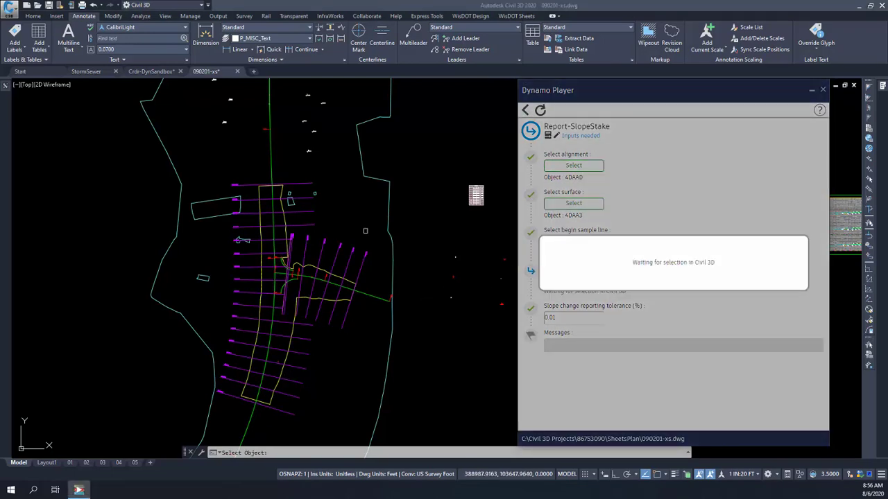
pyautogui.click(304, 200)
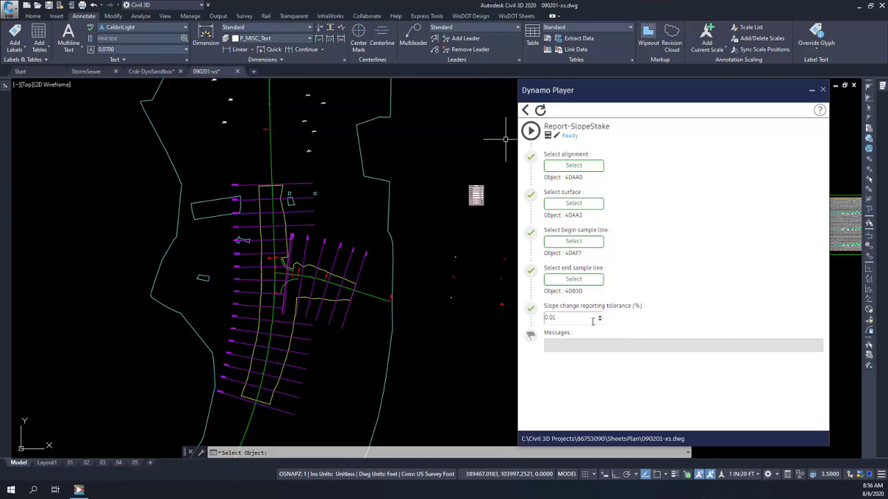
# - Run the slope stake report with a 0.01% tolerance and save it over the existing slopestake.xlsx
pyautogui.click(531, 130)
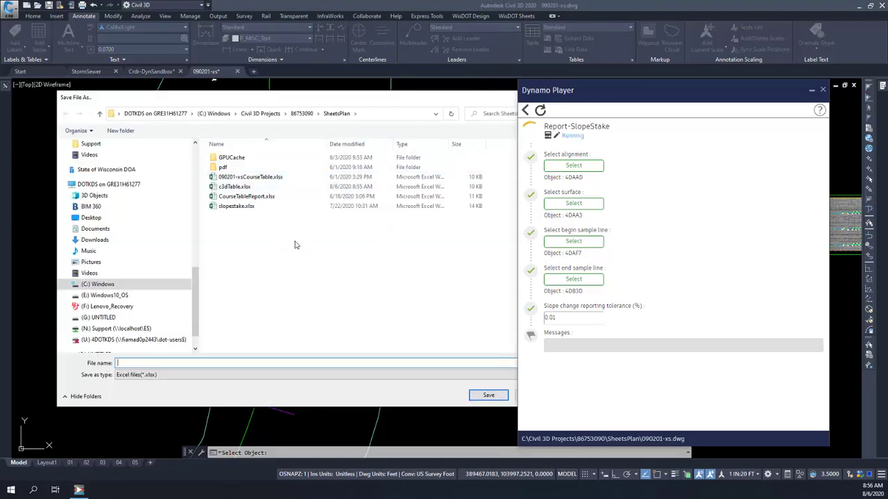
pyautogui.click(239, 206)
pyautogui.click(488, 394)
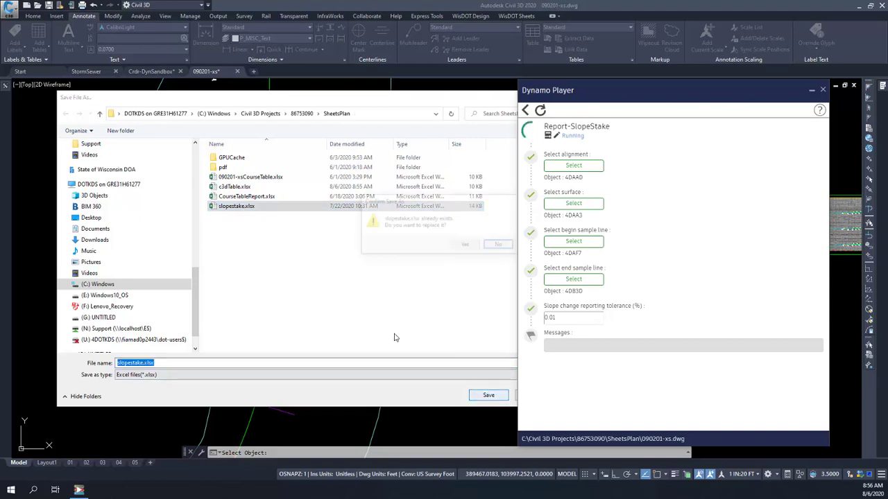
pyautogui.click(466, 245)
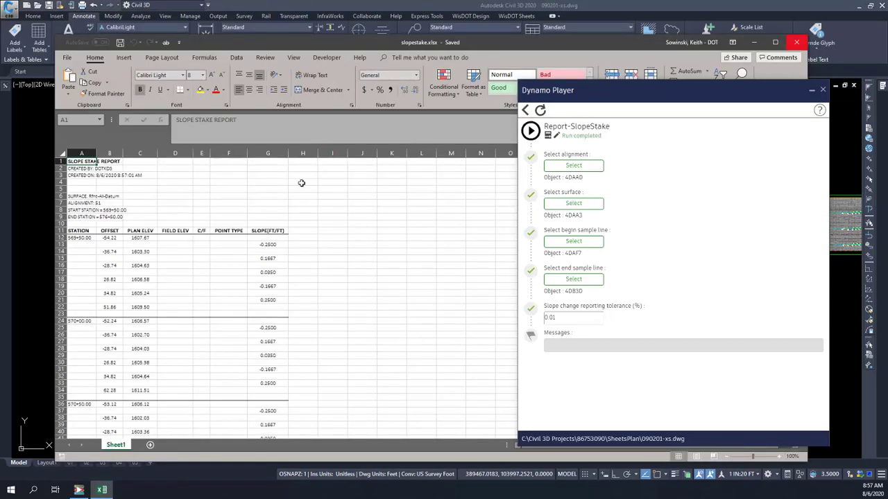
# - Examine the stations, offsets, elevations and slopes in the slope stake workbook, and close it
pyautogui.scroll(-2, 201, 253)
pyautogui.scroll(-17, 234, 309)
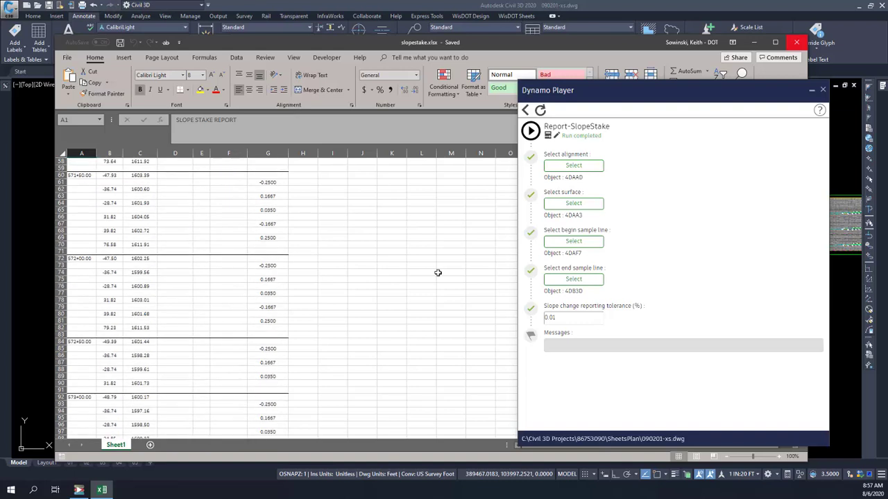
pyautogui.scroll(-8, 250, 314)
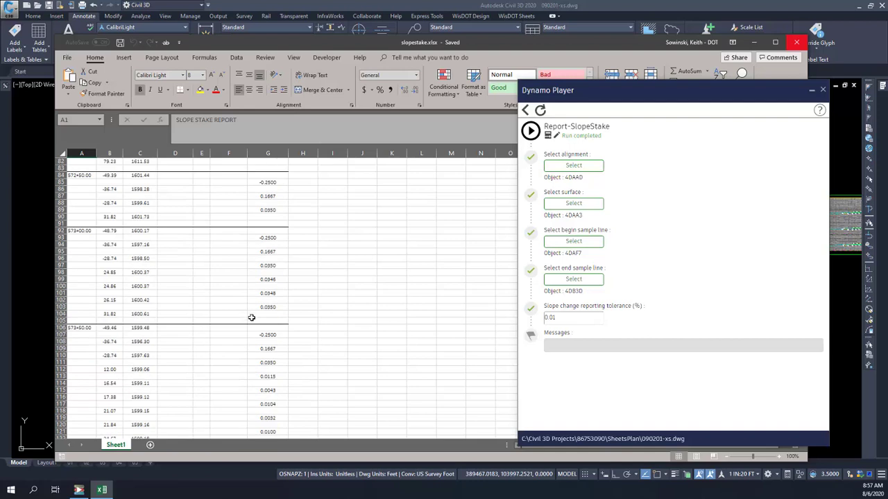
pyautogui.scroll(-7, 304, 348)
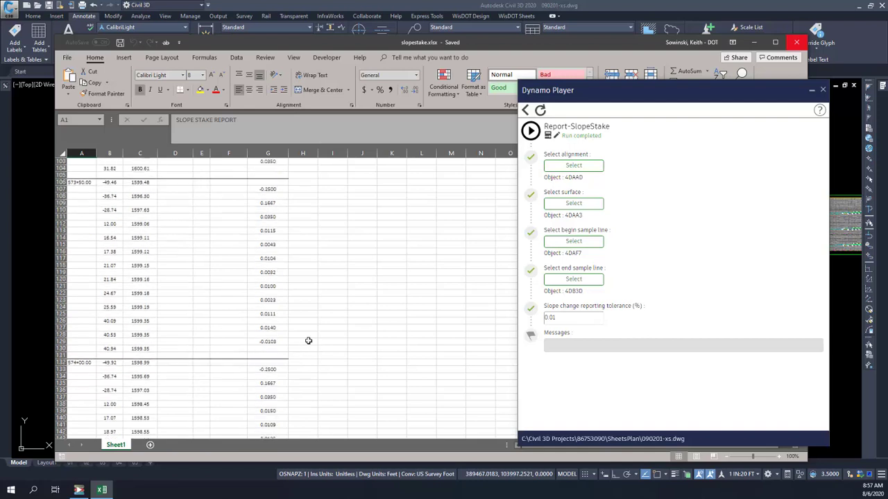
pyautogui.scroll(-8, 287, 344)
pyautogui.scroll(20, 284, 342)
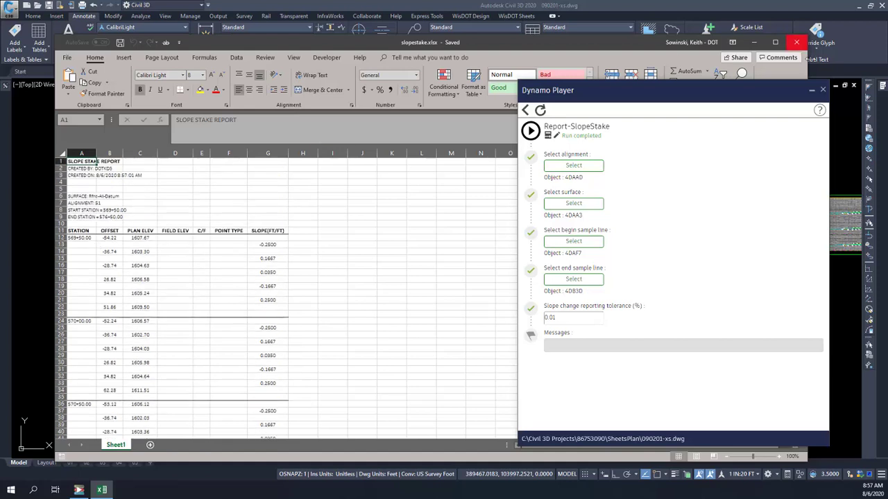
pyautogui.click(797, 42)
# - Return to the script list, switch to the Crdr-DynSandbox drawing and open the inputs of the Report-SOE script
pyautogui.click(525, 111)
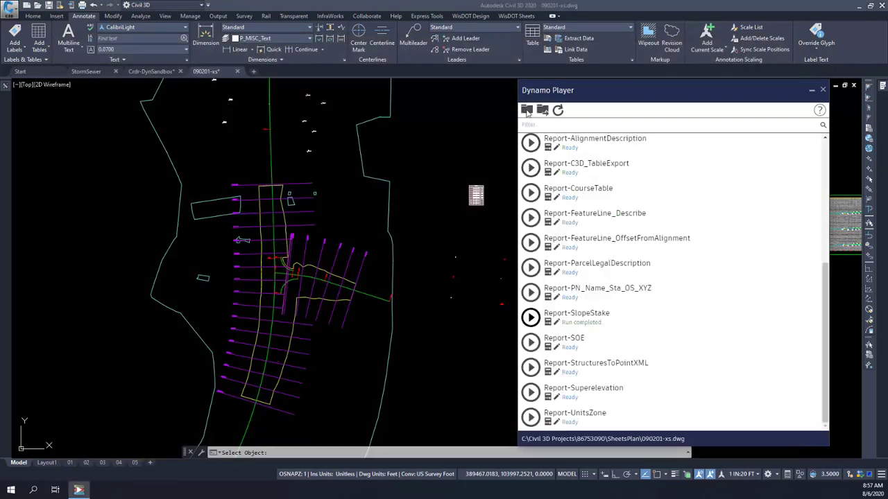
pyautogui.moveTo(683, 97); pyautogui.dragTo(643, 89)
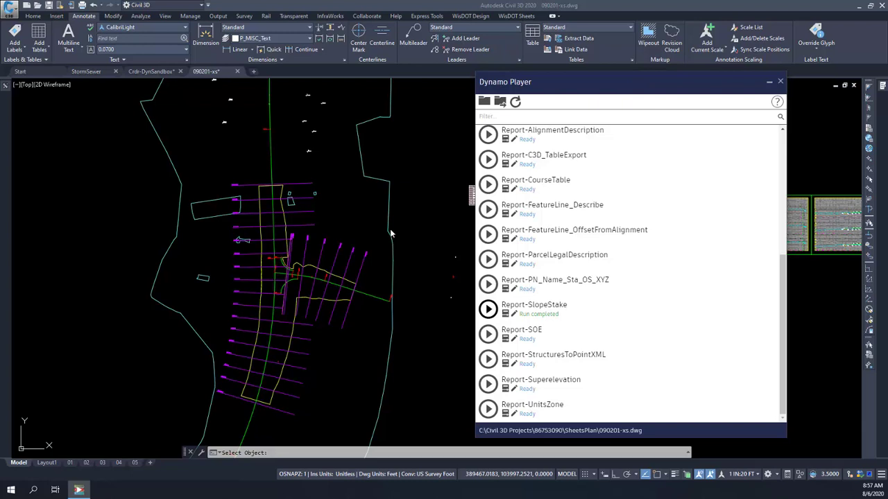
pyautogui.click(147, 73)
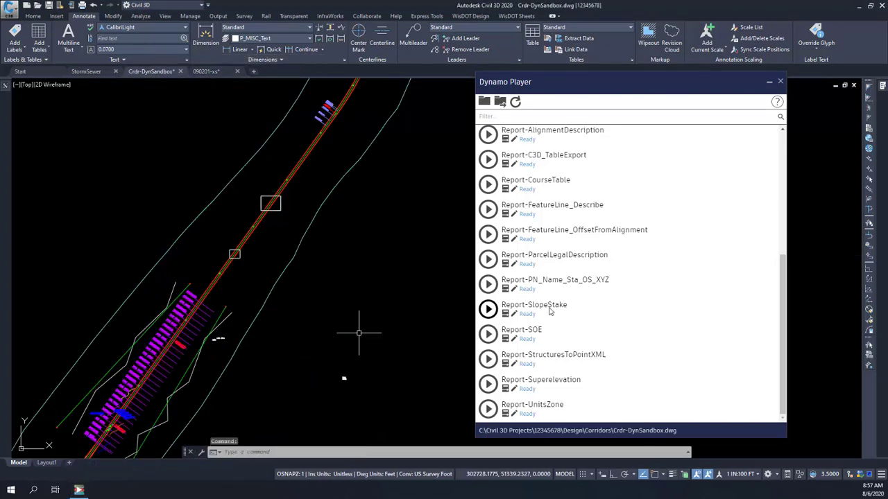
pyautogui.click(507, 339)
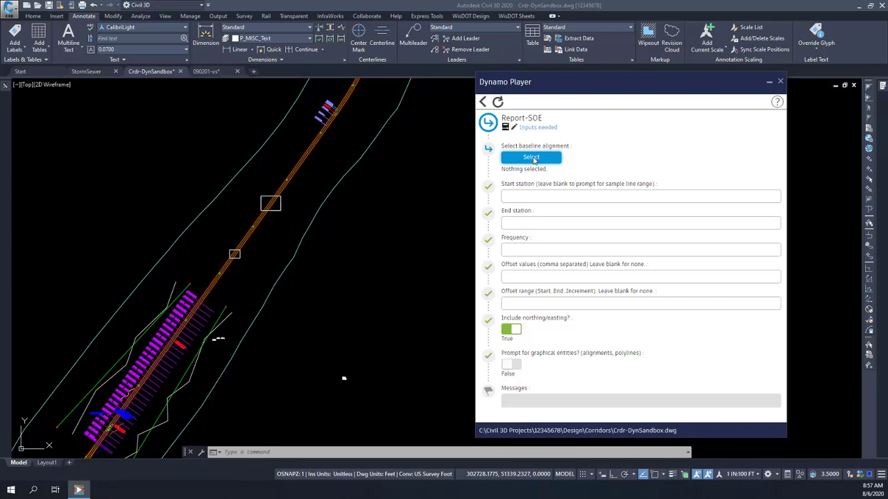
# - Select the green road centerline alignment as the baseline for Report-SOE
pyautogui.click(531, 158)
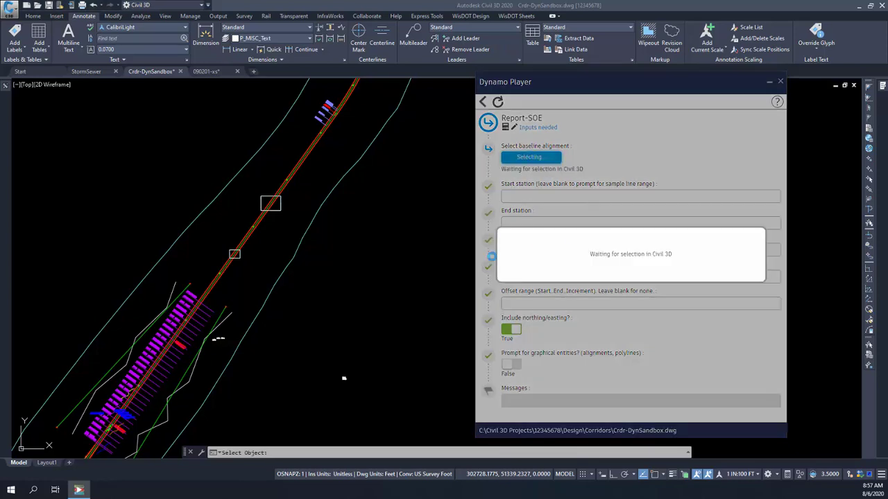
pyautogui.scroll(3, 215, 267)
pyautogui.scroll(2, 230, 293)
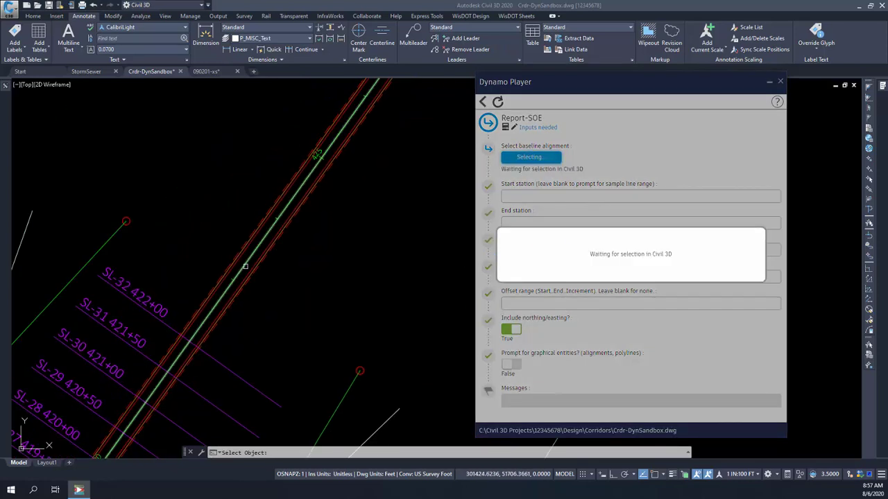
pyautogui.click(254, 263)
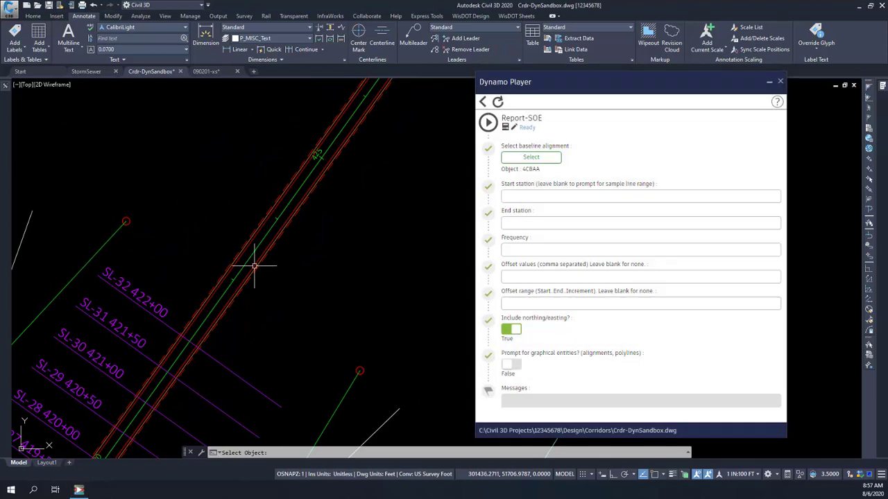
# - Leave the station range blank to use sample lines, and set the offset values to -20.5 and the offset range to -10..10..2
pyautogui.click(552, 197)
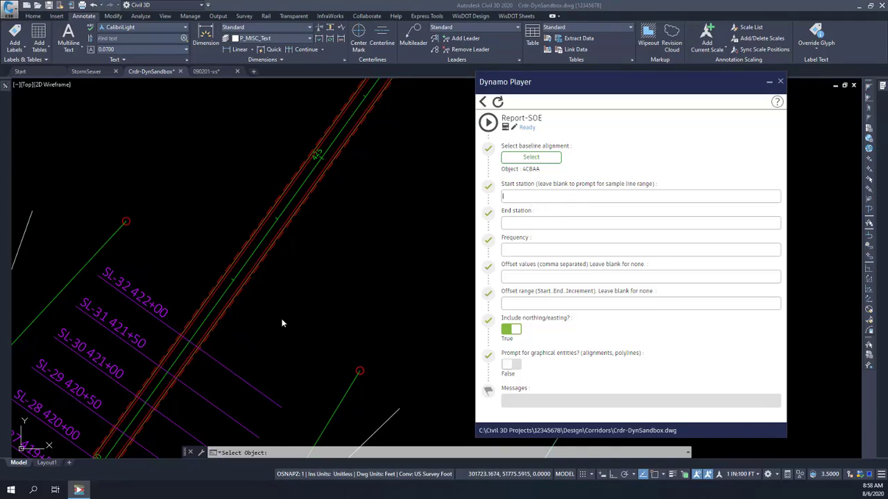
pyautogui.scroll(-4, 282, 322)
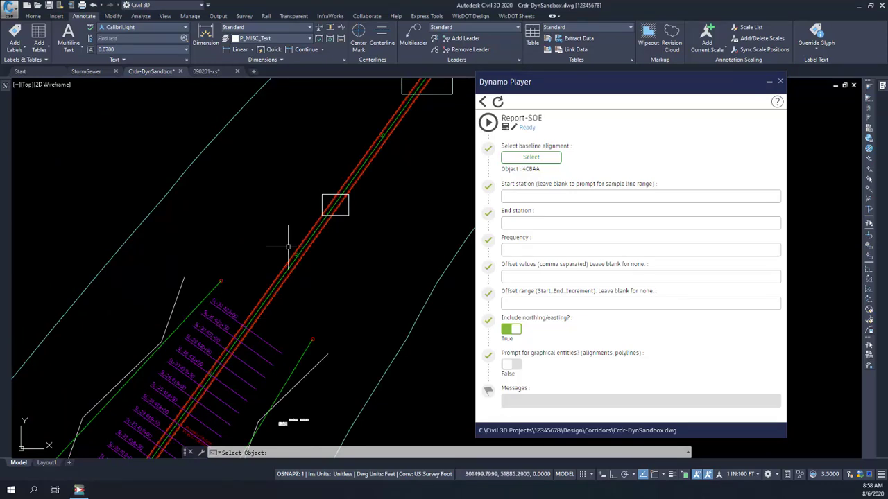
pyautogui.moveTo(312, 333); pyautogui.dragTo(348, 159, button='middle')
pyautogui.scroll(-2, 347, 254)
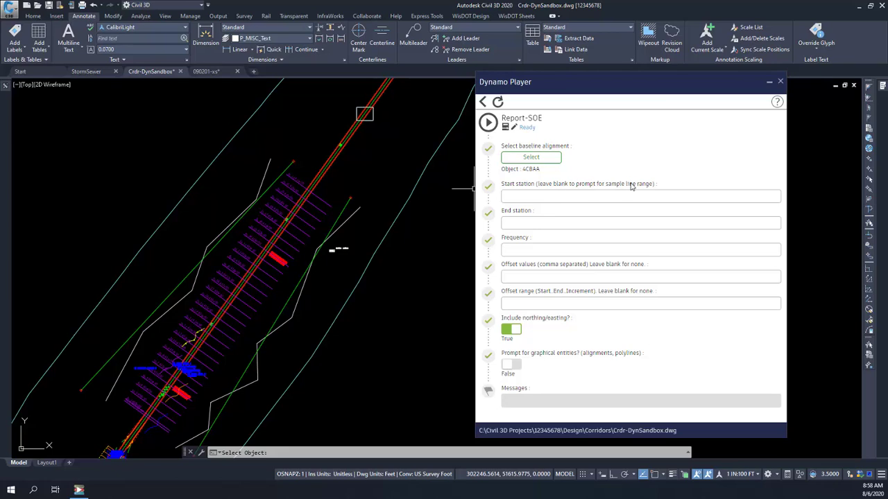
pyautogui.click(525, 276)
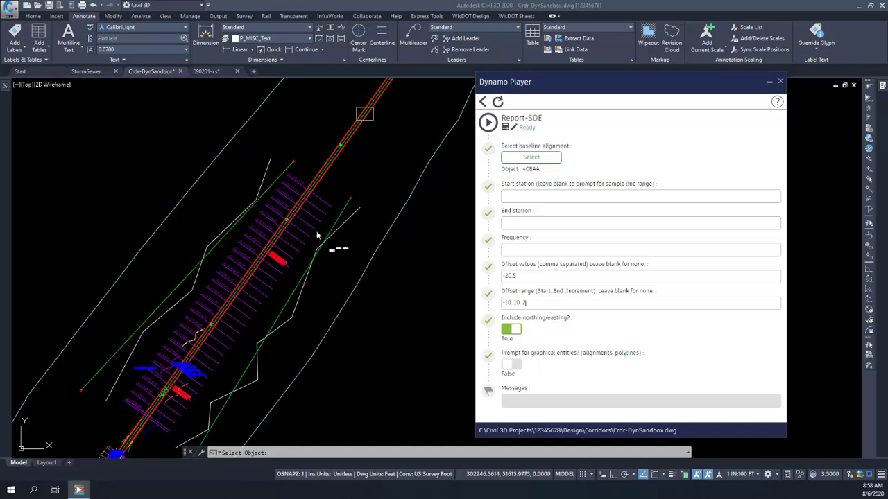
# - Run Report-SOE with prompting for graphical entities enabled, picking the sample lines at 414+50 and 418+50 as begin and end
pyautogui.click(509, 365)
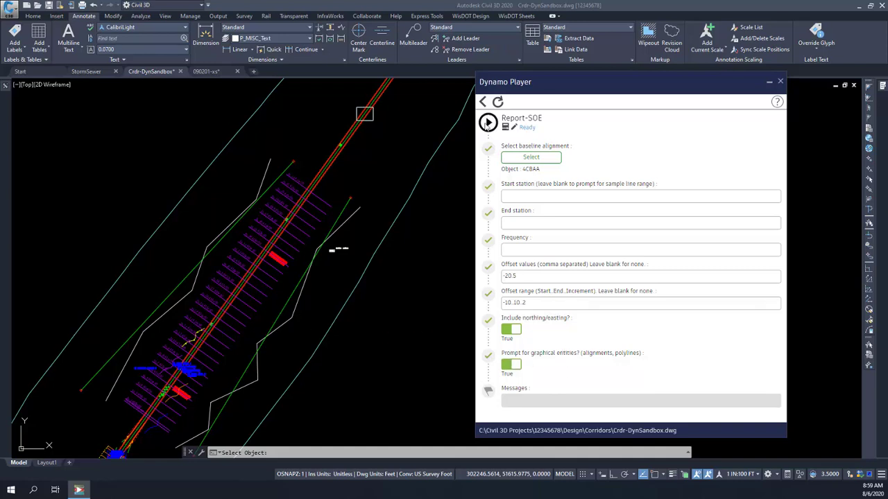
pyautogui.click(488, 123)
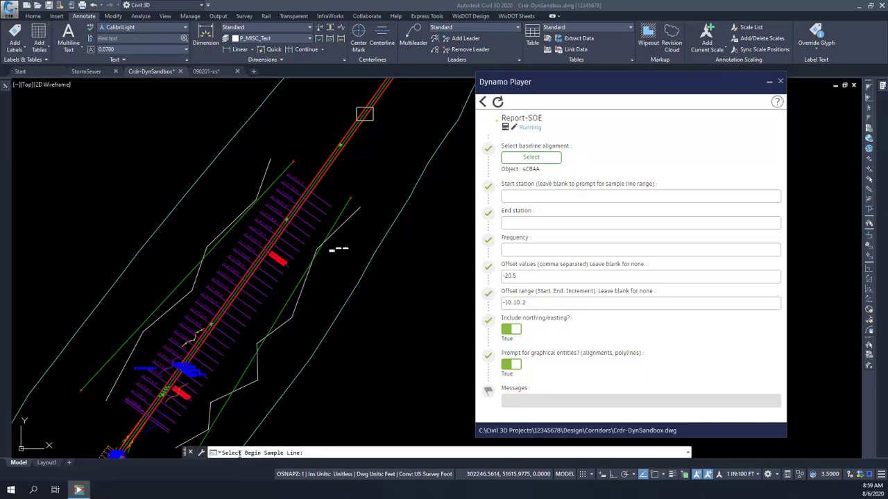
pyautogui.scroll(3, 226, 329)
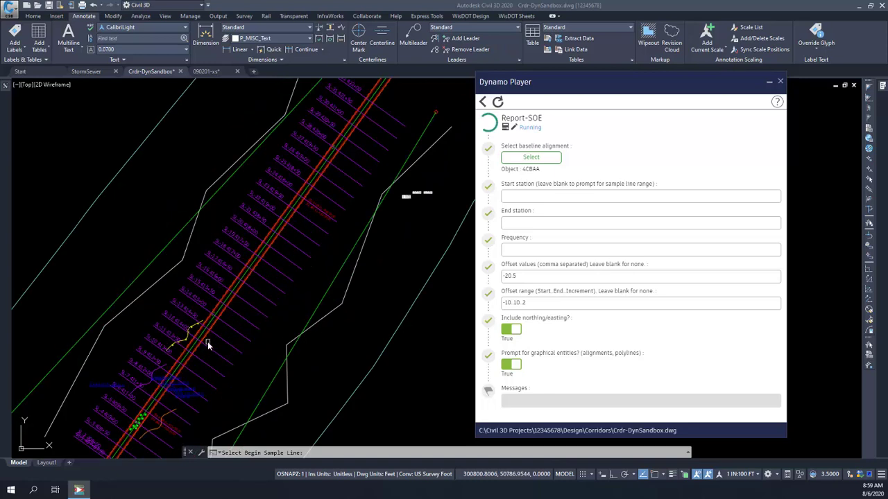
pyautogui.click(244, 343)
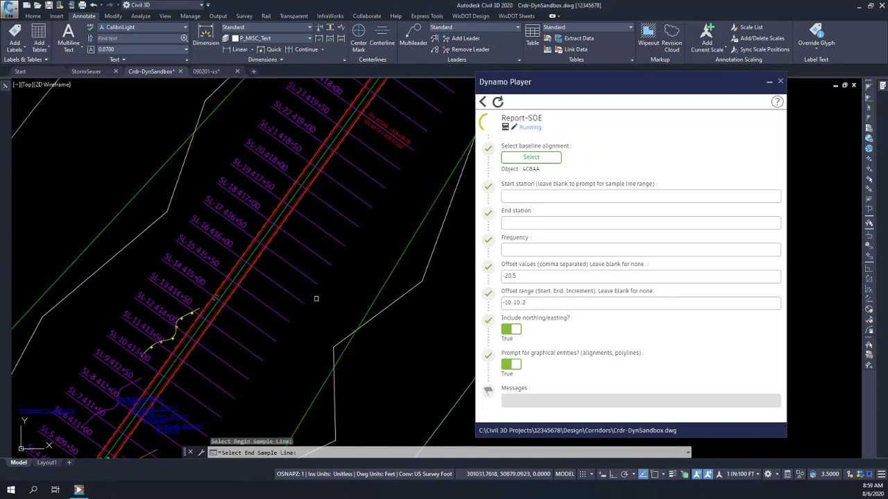
pyautogui.click(346, 188)
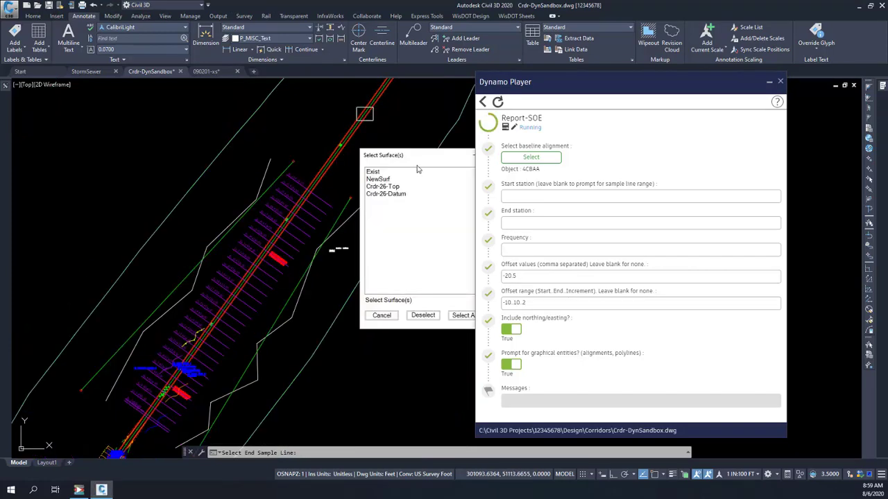
# - Choose the Exist and NewSurf surfaces for the report and confirm the selection
pyautogui.moveTo(425, 159); pyautogui.dragTo(257, 159)
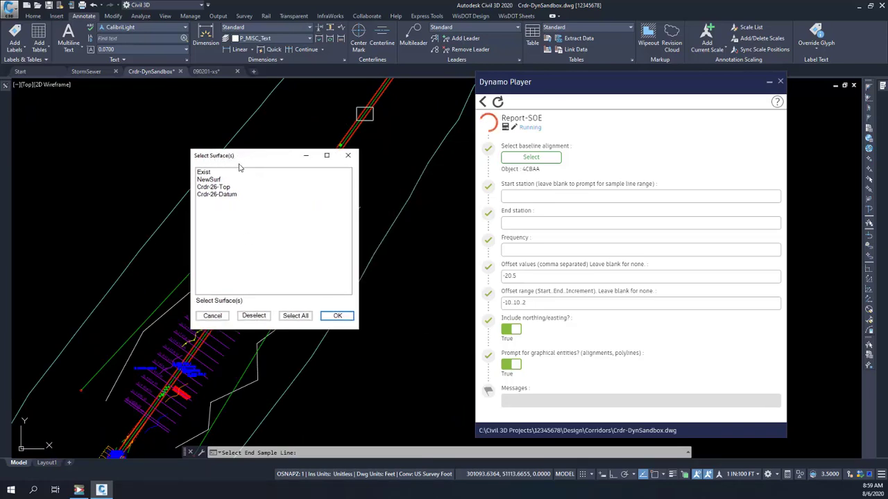
pyautogui.click(208, 174)
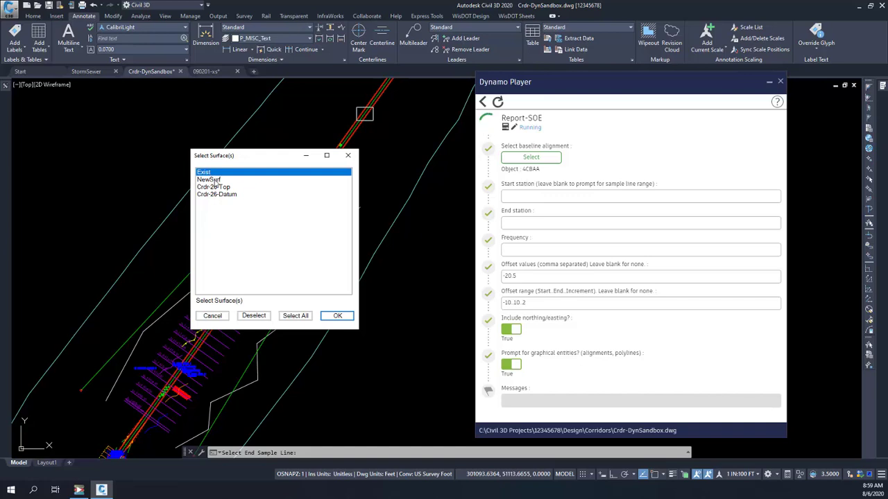
pyautogui.click(215, 181)
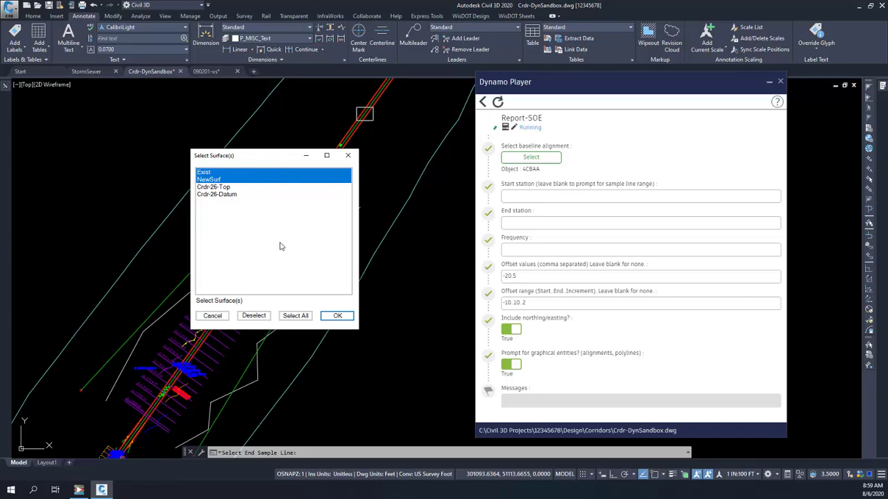
pyautogui.click(295, 318)
pyautogui.click(254, 317)
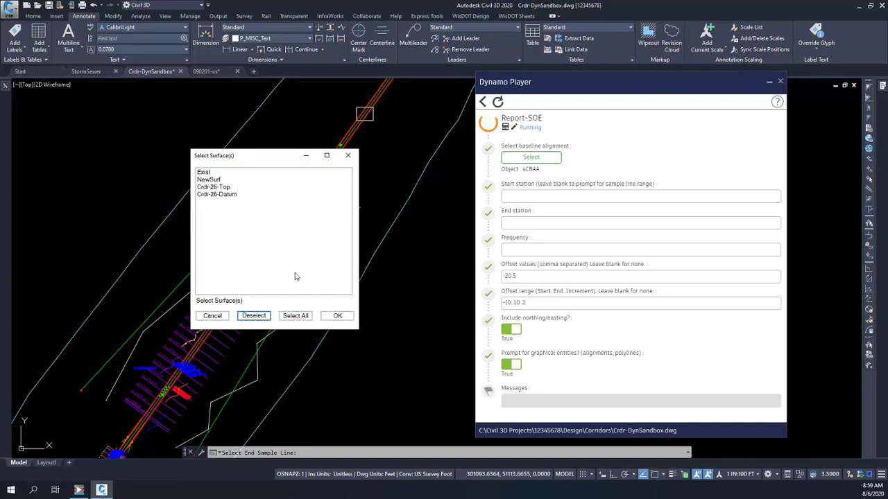
pyautogui.click(214, 173)
pyautogui.click(214, 180)
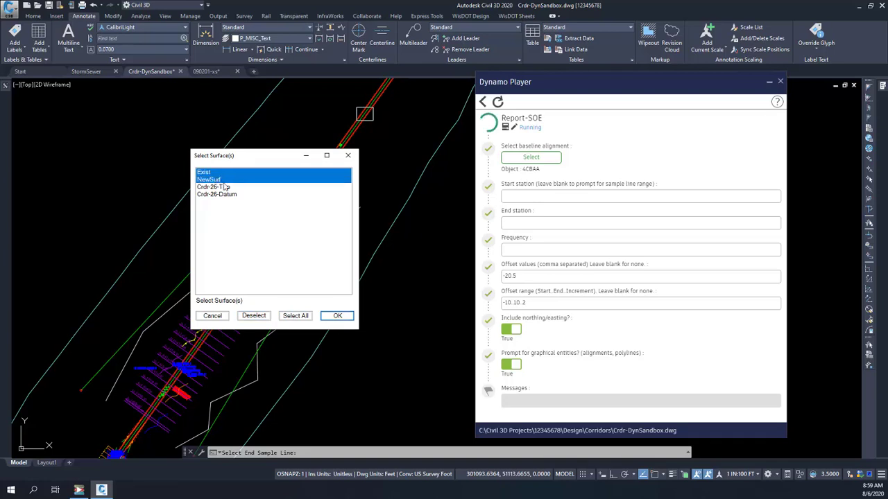
pyautogui.click(339, 317)
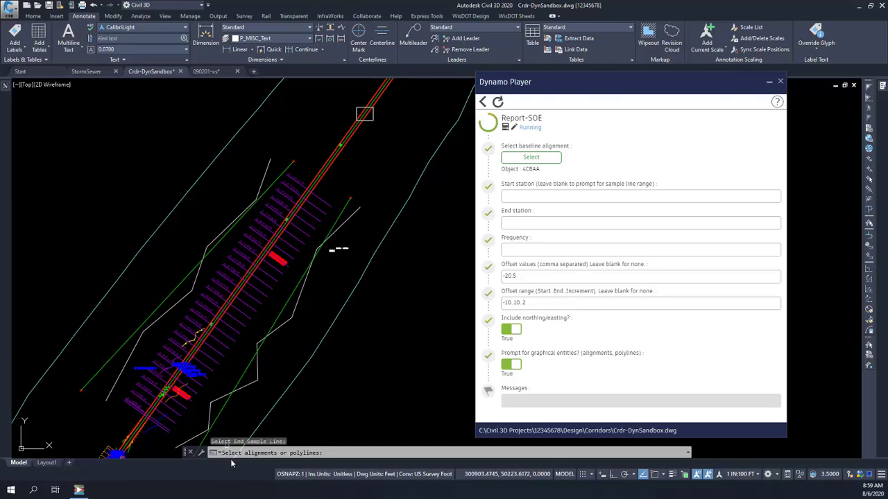
# - Select the green alignment and white polyline southeast of the road, and save the report over the existing soeTest.xlsx
pyautogui.click(230, 396)
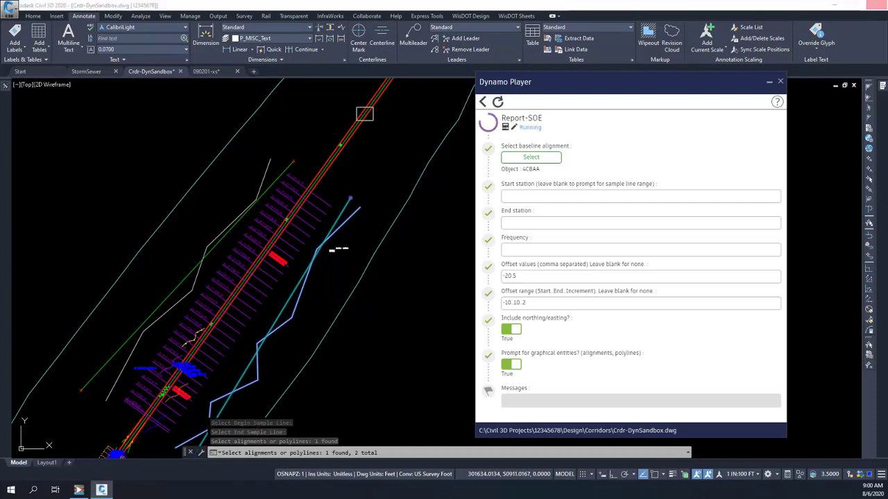
pyautogui.press('Return')
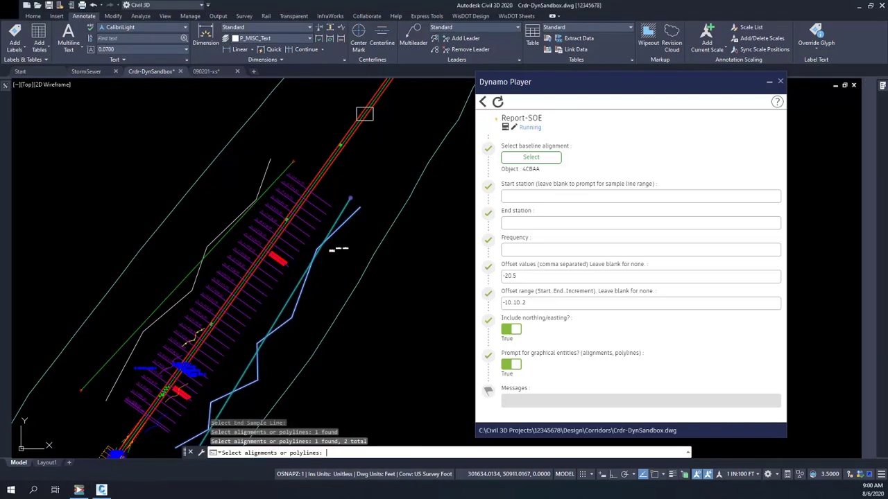
pyautogui.moveTo(449, 129); pyautogui.dragTo(252, 106)
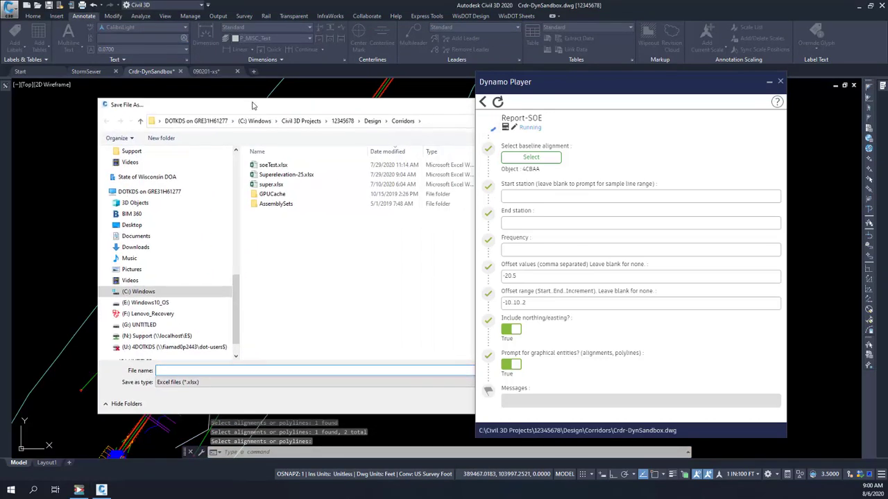
pyautogui.click(256, 165)
pyautogui.moveTo(342, 113); pyautogui.dragTo(272, 106)
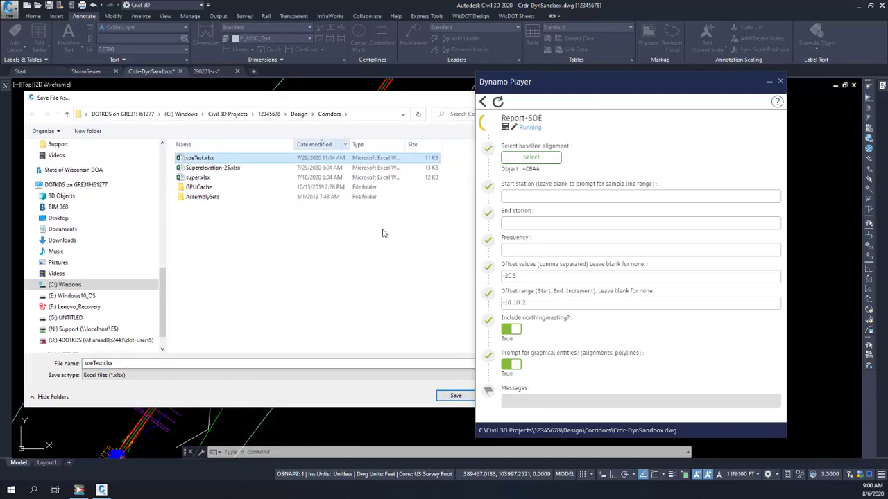
pyautogui.click(455, 395)
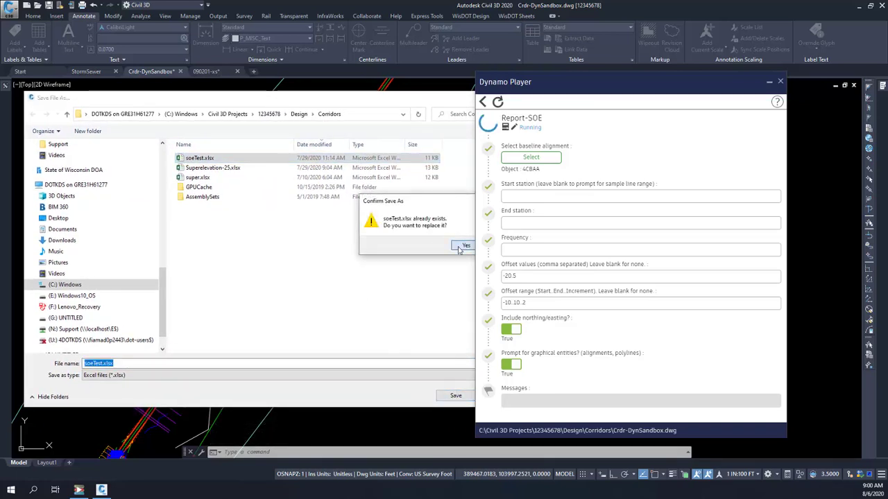
pyautogui.click(462, 246)
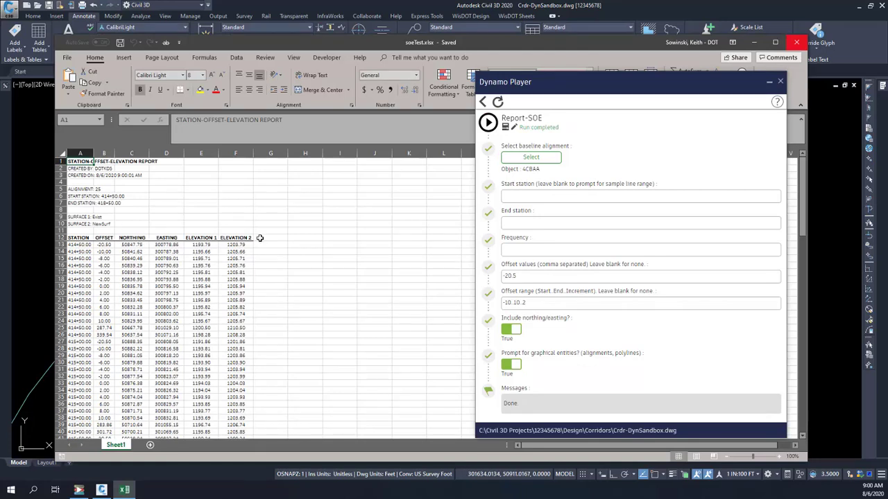
# - Examine the surface names and the matching Elevation 1 and Elevation 2 columns in the soeTest.xlsx workbook, and close it
pyautogui.click(76, 217)
pyautogui.click(82, 225)
pyautogui.click(81, 217)
pyautogui.click(103, 217)
pyautogui.click(80, 225)
pyautogui.click(105, 224)
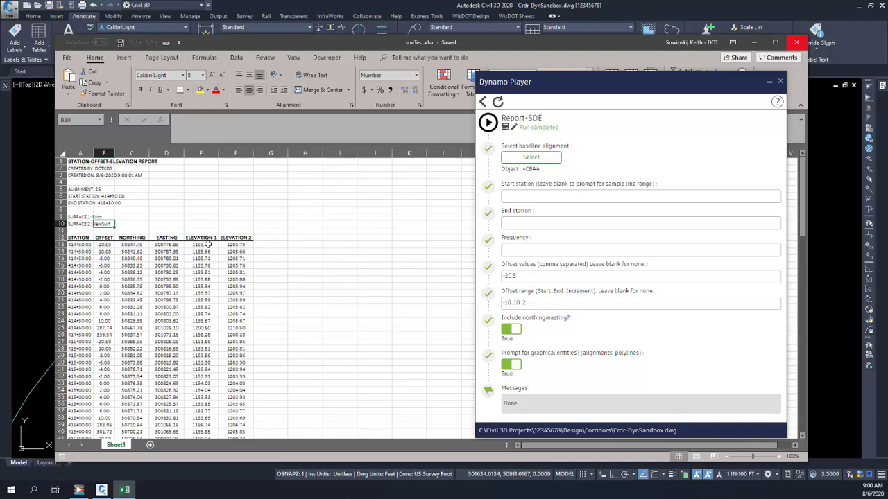
pyautogui.click(207, 246)
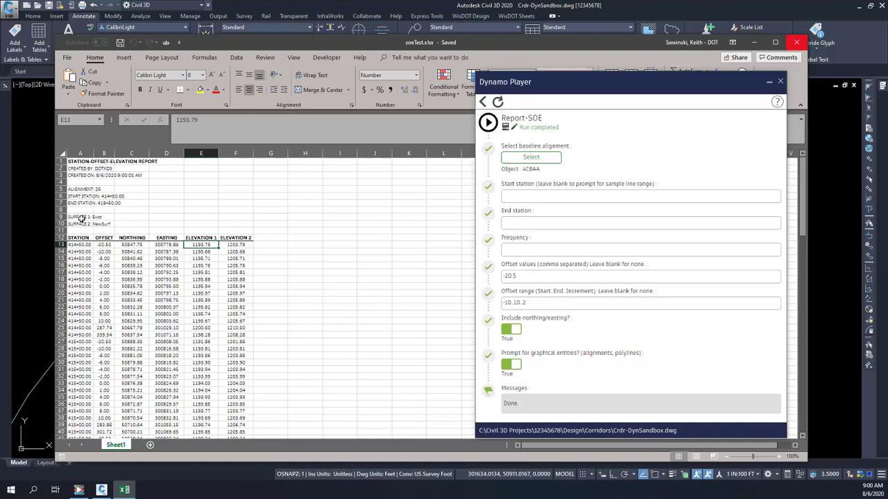
pyautogui.click(239, 246)
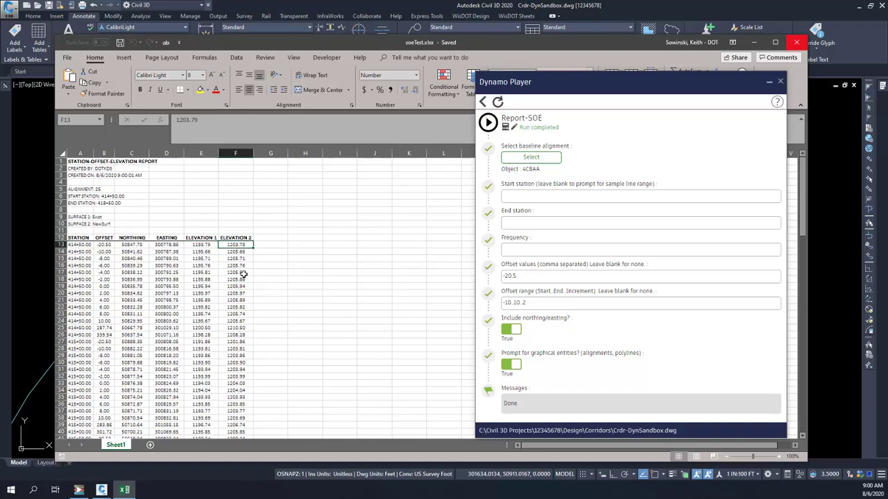
pyautogui.click(799, 44)
# - Open the inputs of the Report-Superelevation script and select the green road centerline as its alignment
pyautogui.click(483, 102)
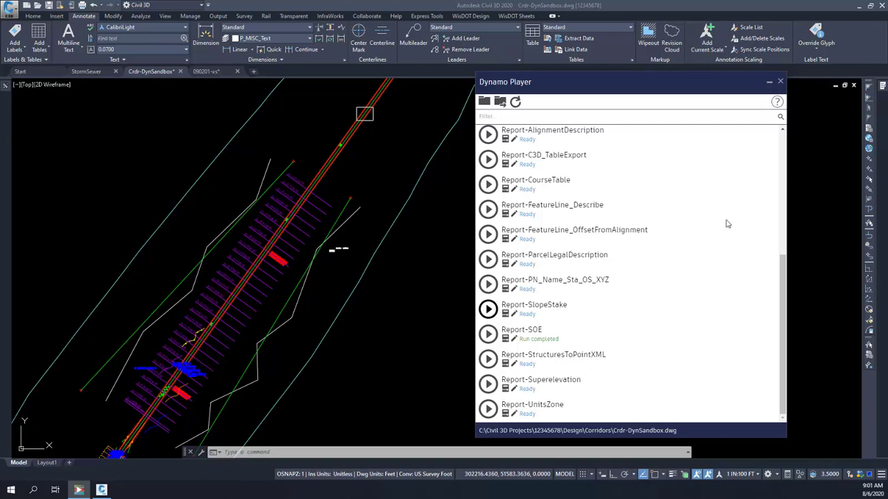
pyautogui.click(506, 389)
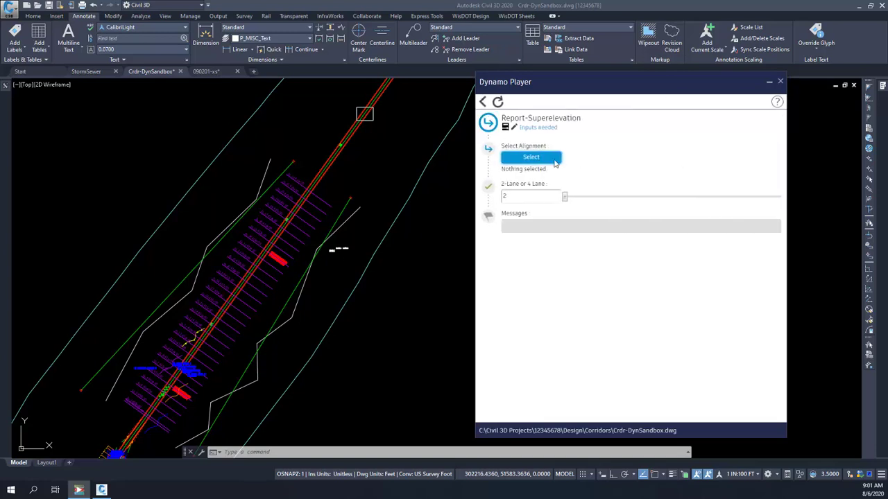
pyautogui.click(531, 158)
pyautogui.scroll(3, 362, 144)
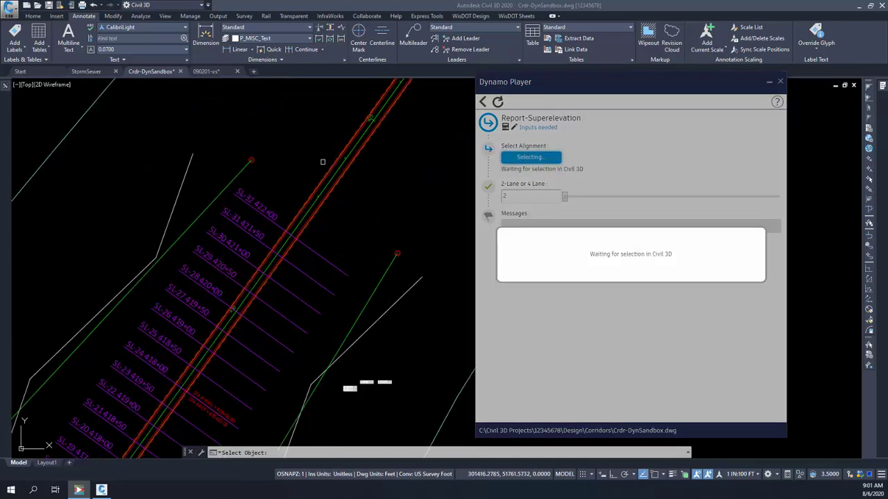
pyautogui.click(358, 142)
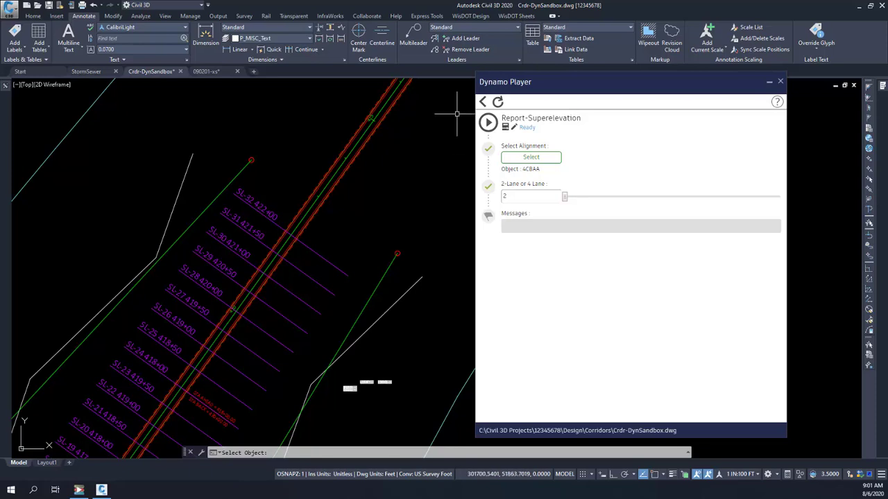
# - Review the centerline alignment's superelevation data in the tabular editor, and close the editor
pyautogui.click(341, 162)
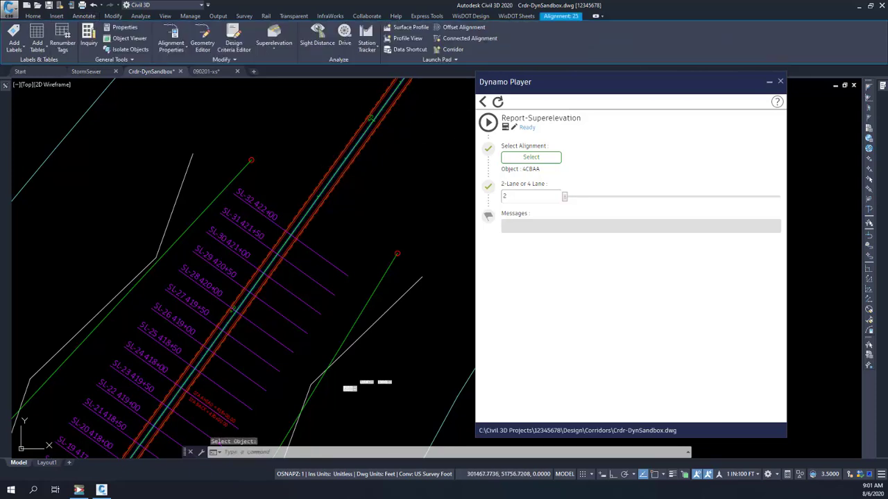
pyautogui.click(274, 44)
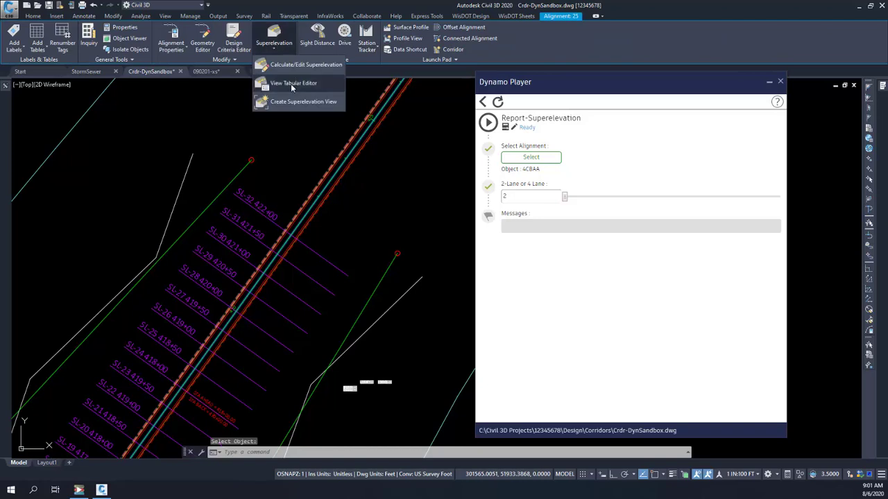
pyautogui.click(290, 83)
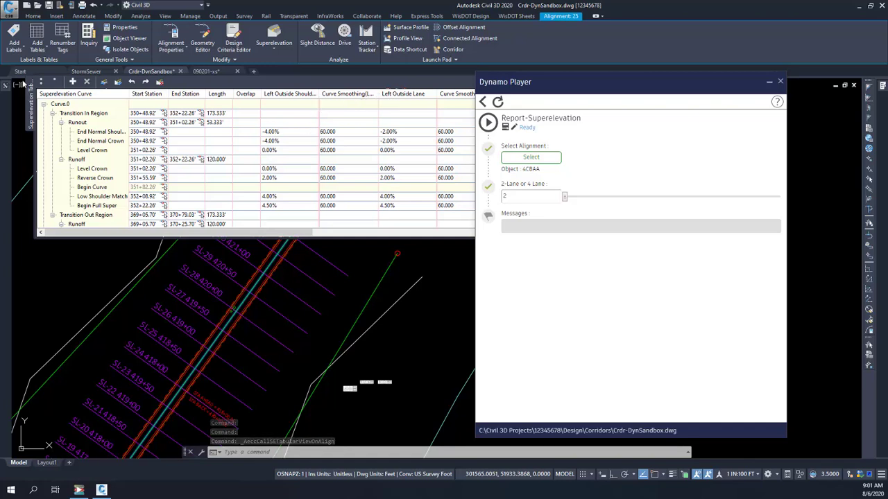
pyautogui.moveTo(658, 82); pyautogui.dragTo(766, 124)
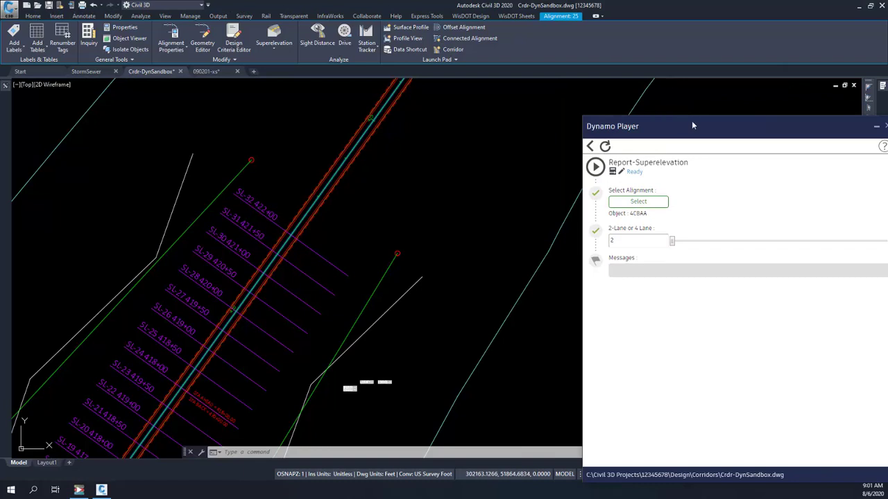
pyautogui.moveTo(691, 122); pyautogui.dragTo(560, 94)
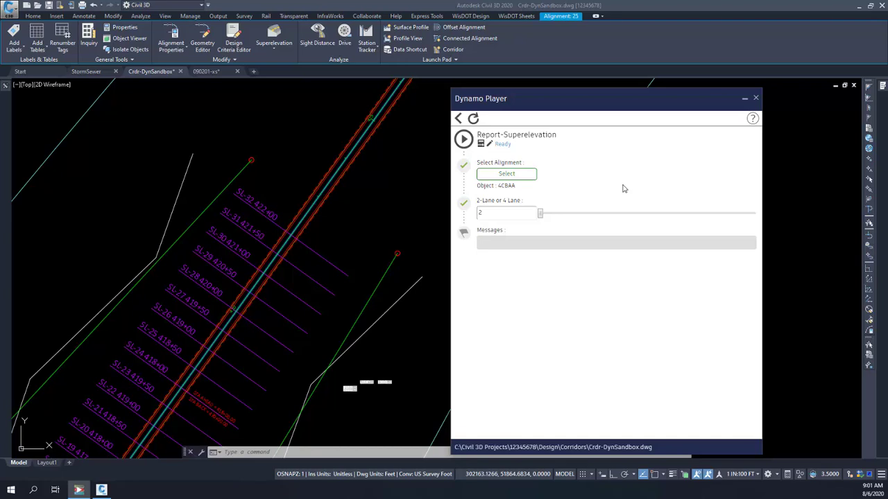
# - Run Report-Superelevation, save the report over the existing Superelevation-25.xlsx, and close the resulting workbook
pyautogui.click(463, 139)
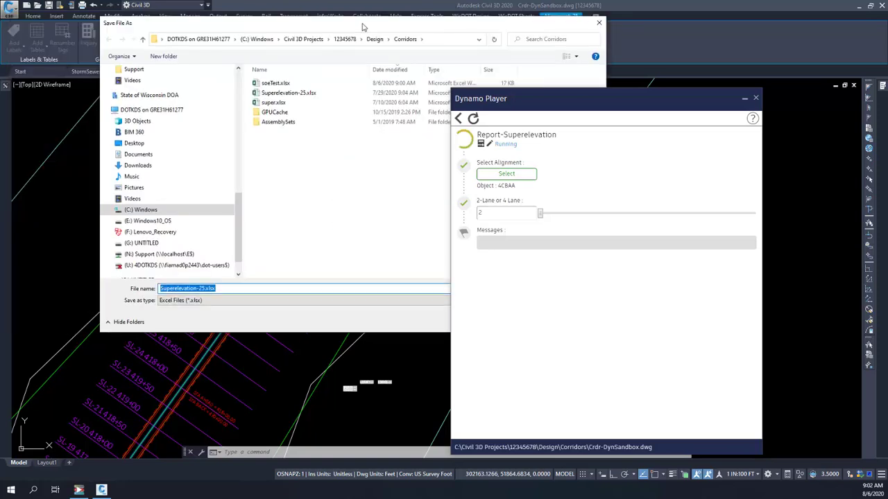
pyautogui.click(243, 158)
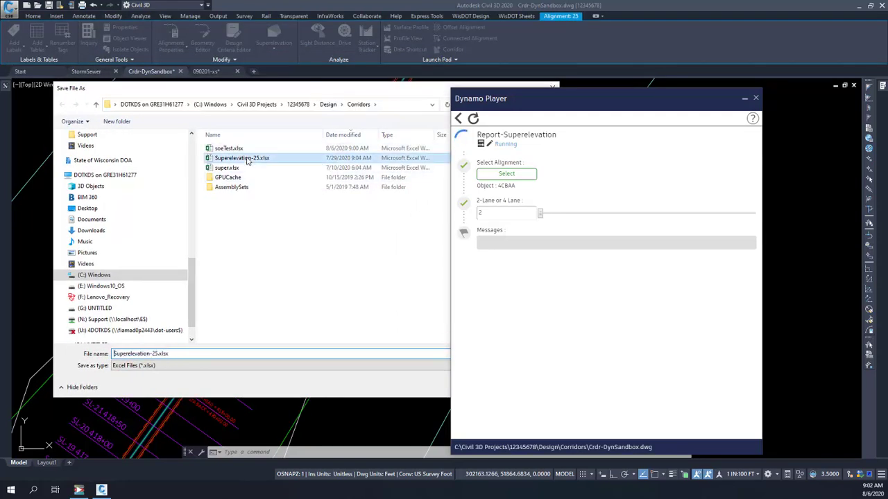
pyautogui.moveTo(589, 103); pyautogui.dragTo(710, 94)
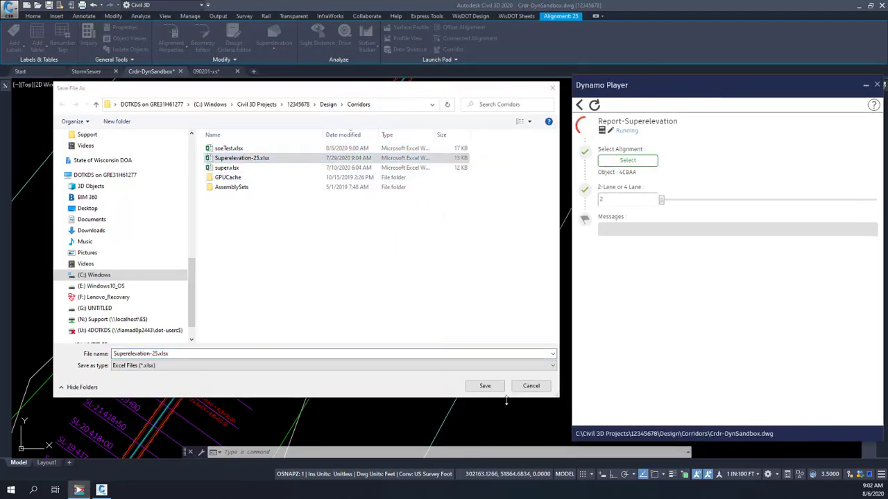
pyautogui.click(485, 386)
pyautogui.click(465, 246)
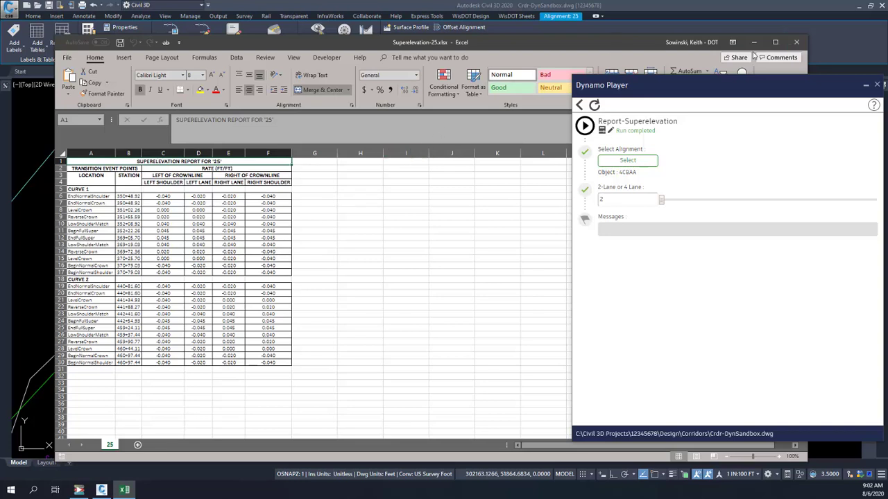
pyautogui.click(798, 43)
# - Return to the script list and switch to the 090201-xs drawing
pyautogui.moveTo(820, 86); pyautogui.dragTo(741, 86)
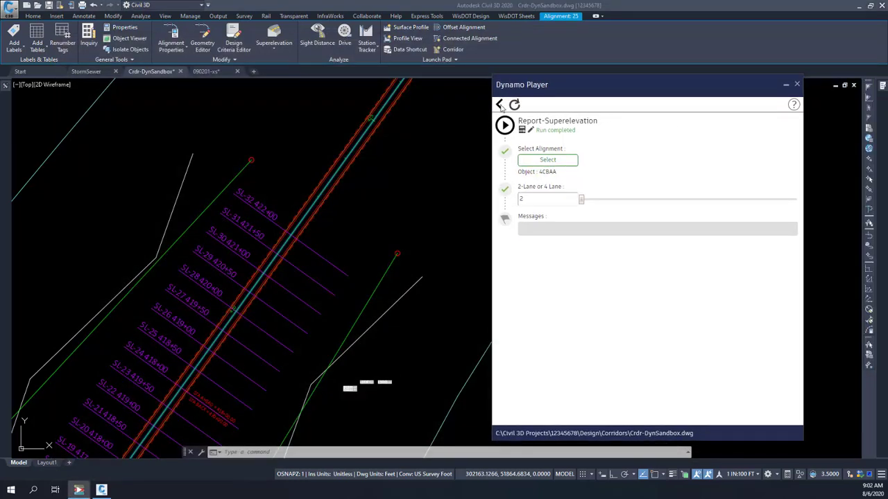
pyautogui.click(500, 106)
pyautogui.click(206, 72)
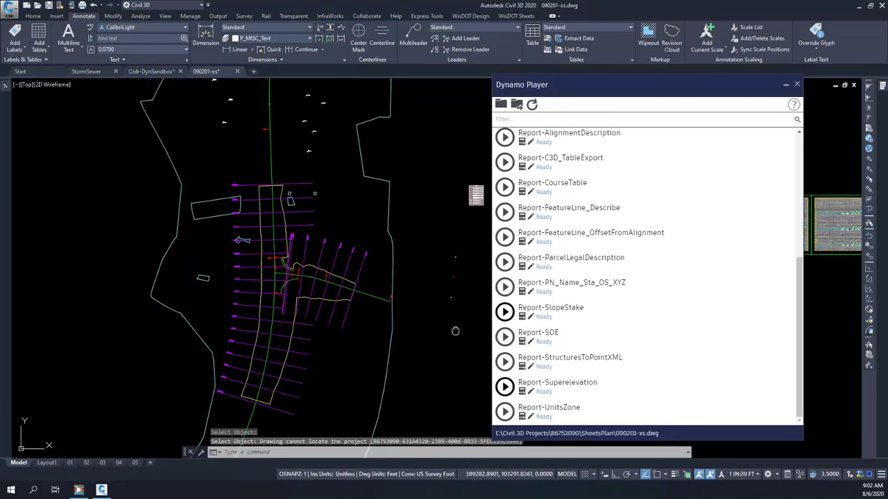
# - Open the inputs of the Report-CourseTable script and turn on point names, point descriptions and point coordinates, leaving the closure report included
pyautogui.moveTo(456, 332); pyautogui.dragTo(292, 333, button='middle')
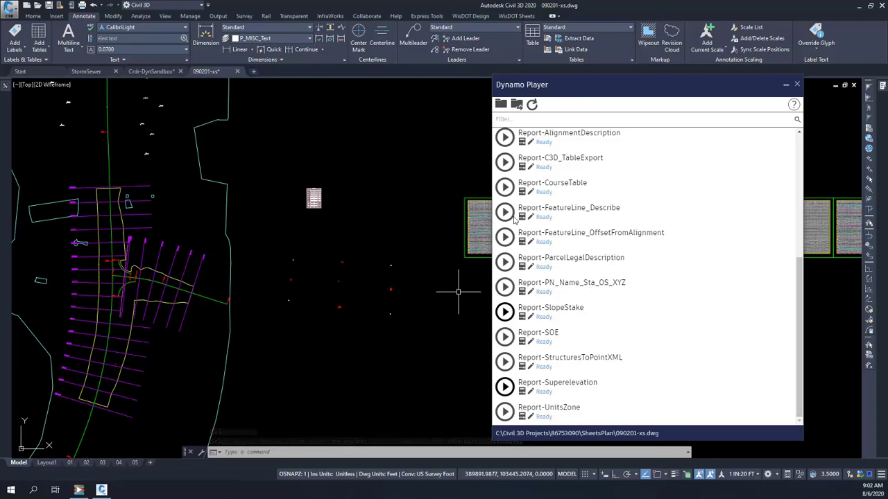
pyautogui.click(522, 192)
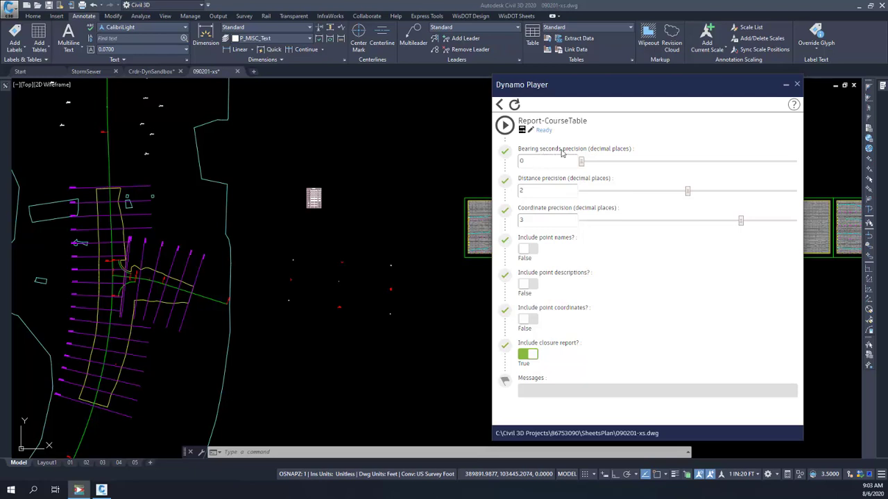
pyautogui.click(537, 159)
pyautogui.click(526, 251)
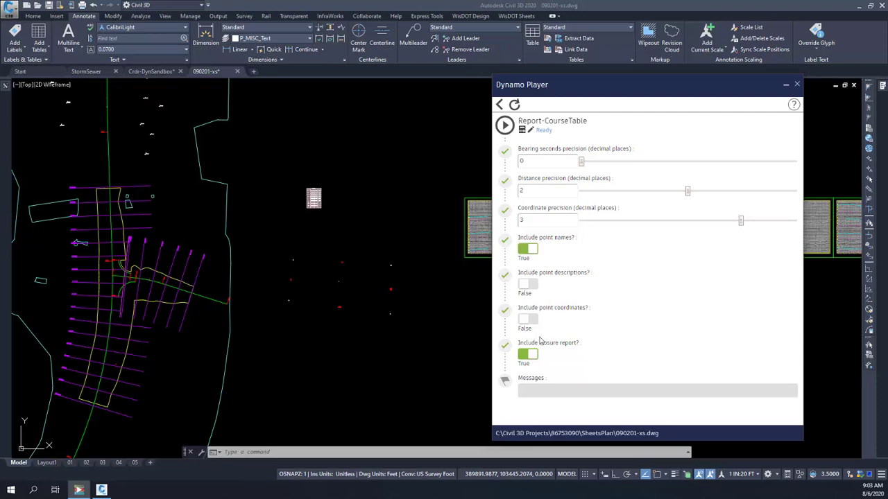
pyautogui.click(527, 285)
pyautogui.click(528, 320)
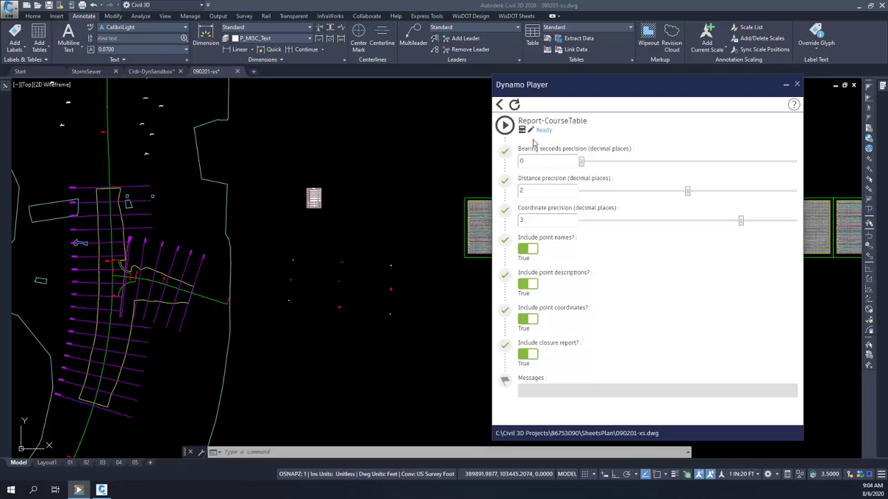
pyautogui.click(531, 358)
pyautogui.click(527, 358)
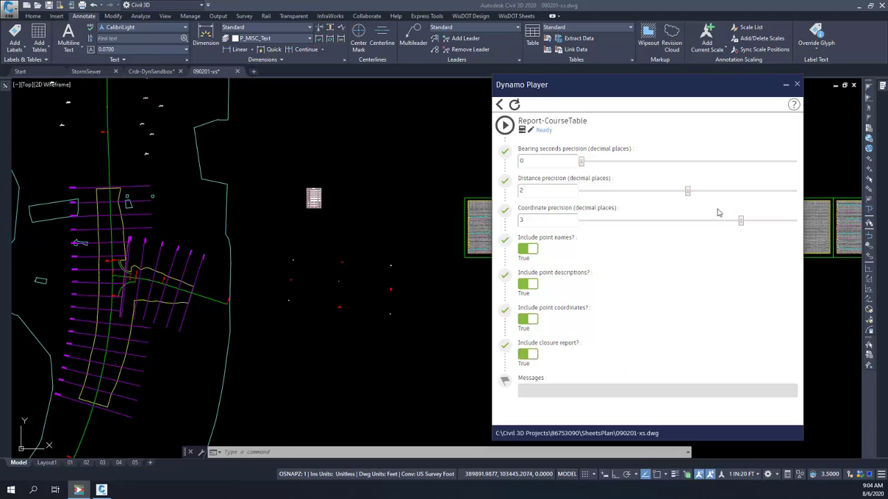
# - Run Report-CourseTable and select the four survey points clockwise from the upper-left one, picking the first point again to close the course
pyautogui.click(505, 124)
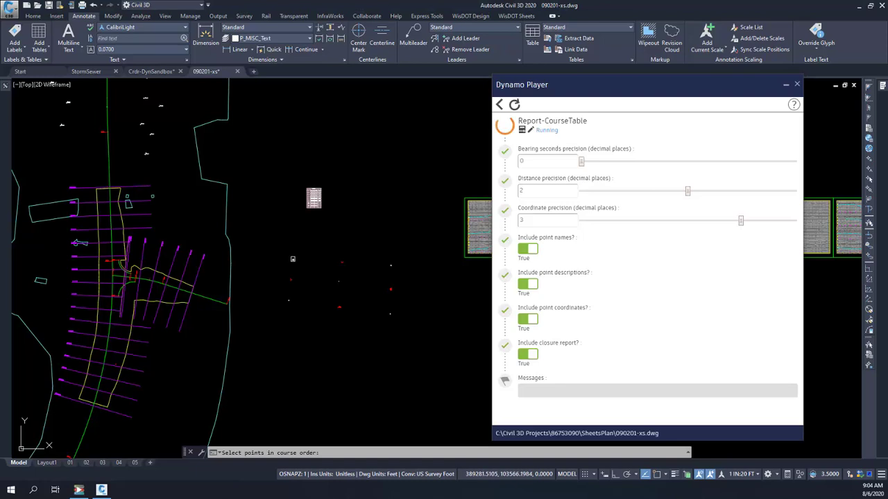
pyautogui.click(293, 259)
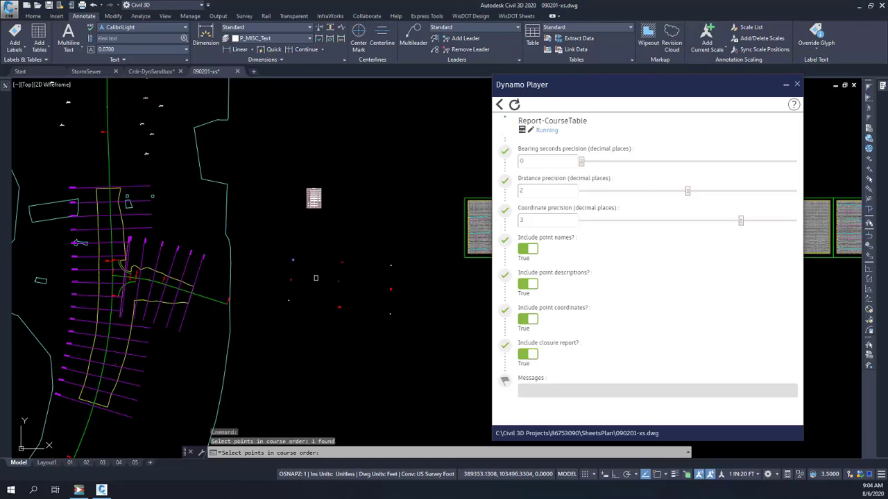
pyautogui.click(390, 267)
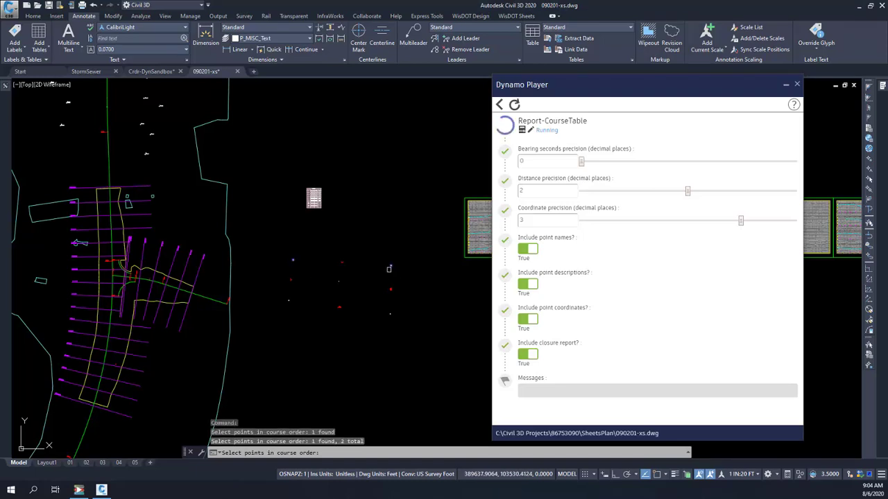
pyautogui.click(391, 314)
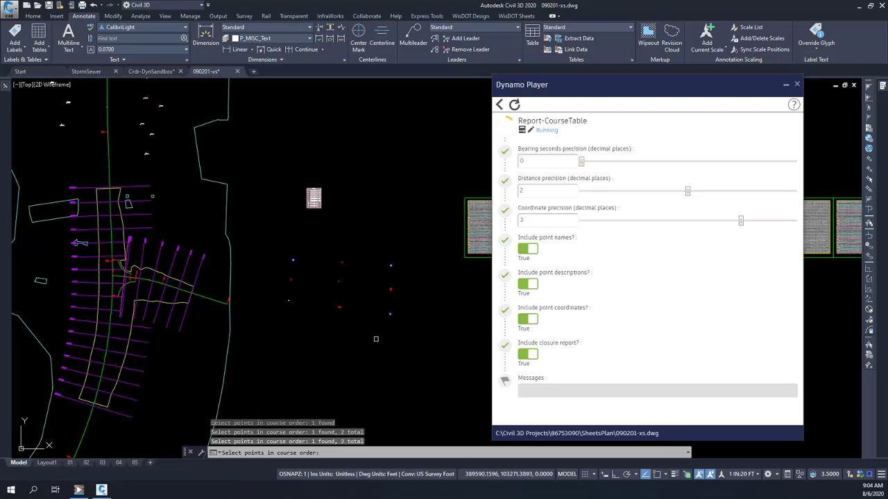
pyautogui.click(289, 301)
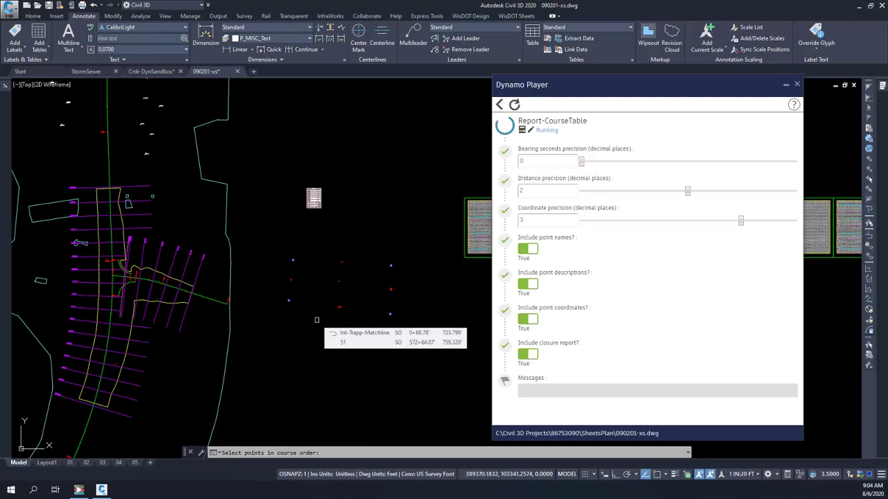
pyautogui.click(292, 261)
pyautogui.click(292, 261)
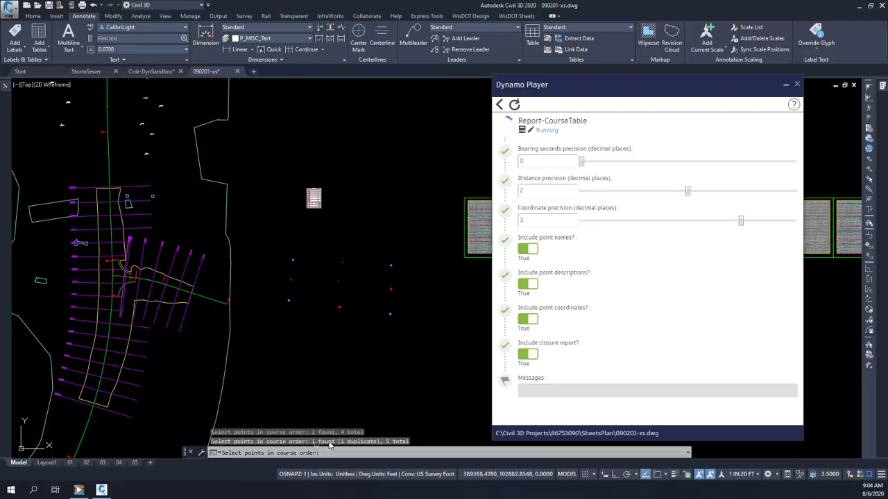
# - Save the report over the existing CourseTableReport.xlsx, and close Dynamo Player and the resulting workbook
pyautogui.moveTo(360, 232)
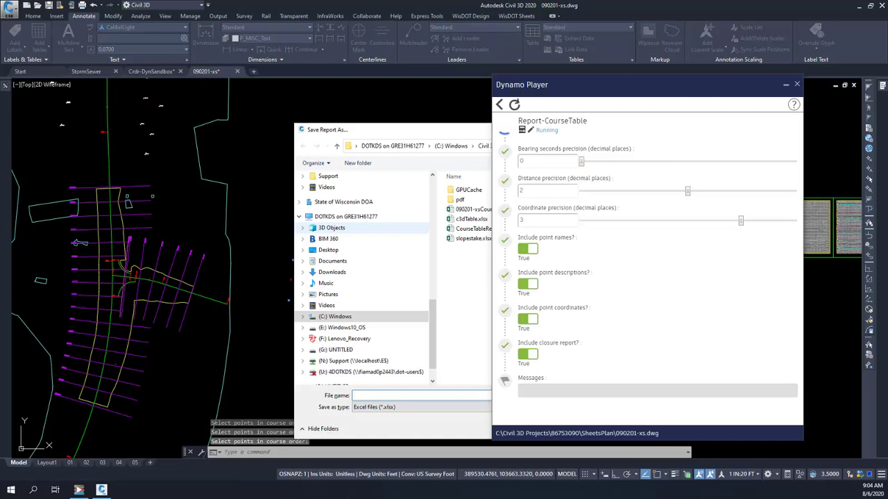
pyautogui.moveTo(439, 129); pyautogui.dragTo(110, 102)
pyautogui.click(263, 206)
pyautogui.click(442, 401)
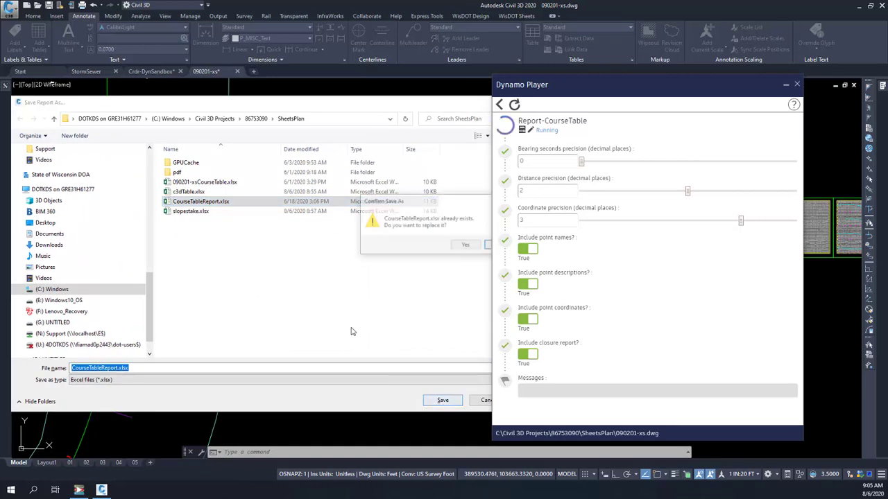
pyautogui.click(455, 247)
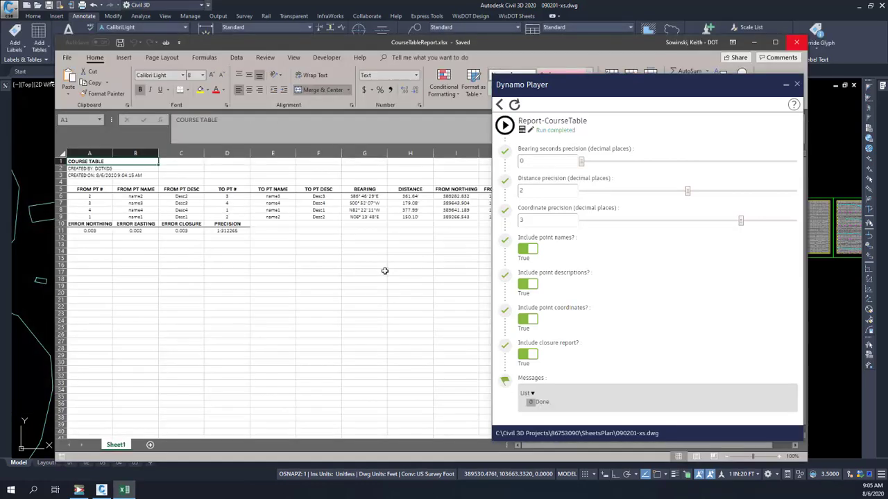
pyautogui.click(796, 84)
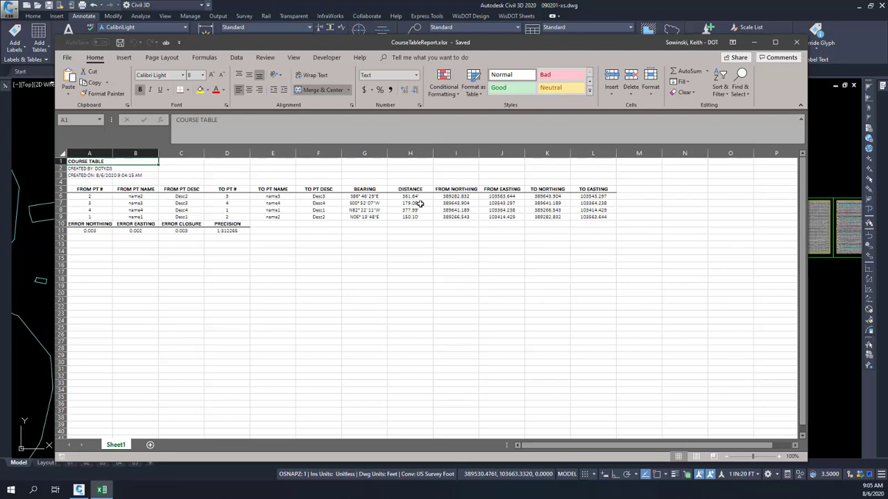
pyautogui.click(797, 43)
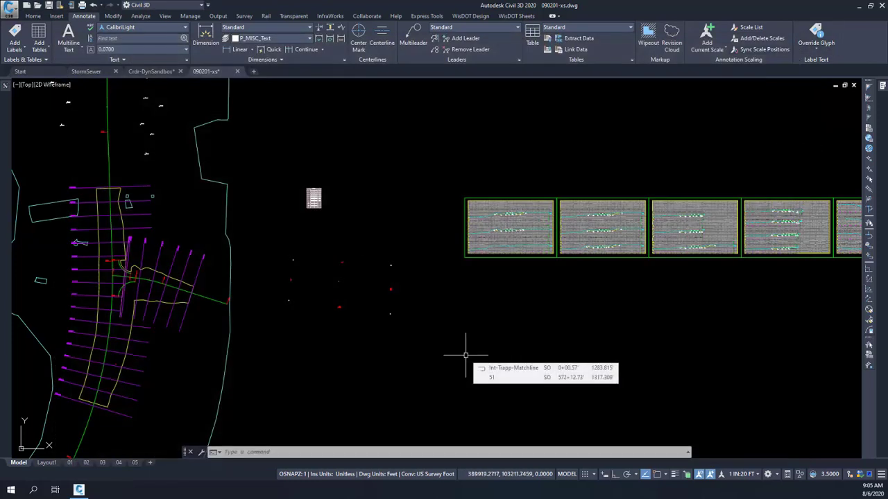